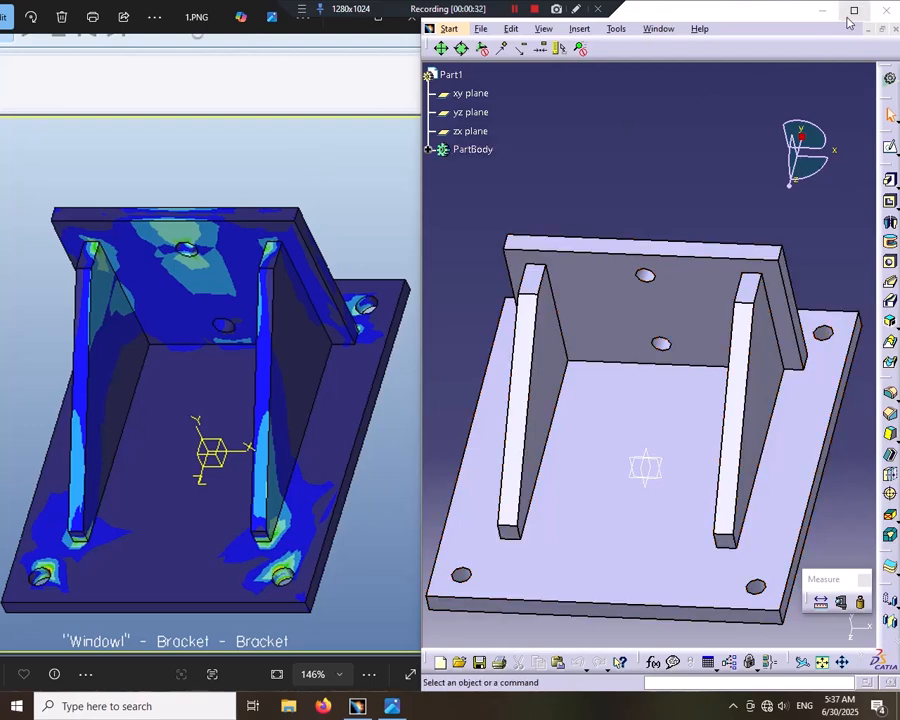
Close the open bracket part in the maximized CATIA window and start the DMU 2D Viewer workbench.
{"action": "key", "text": "super+Up"}
{"action": "left_click", "coordinate": [894, 24]}
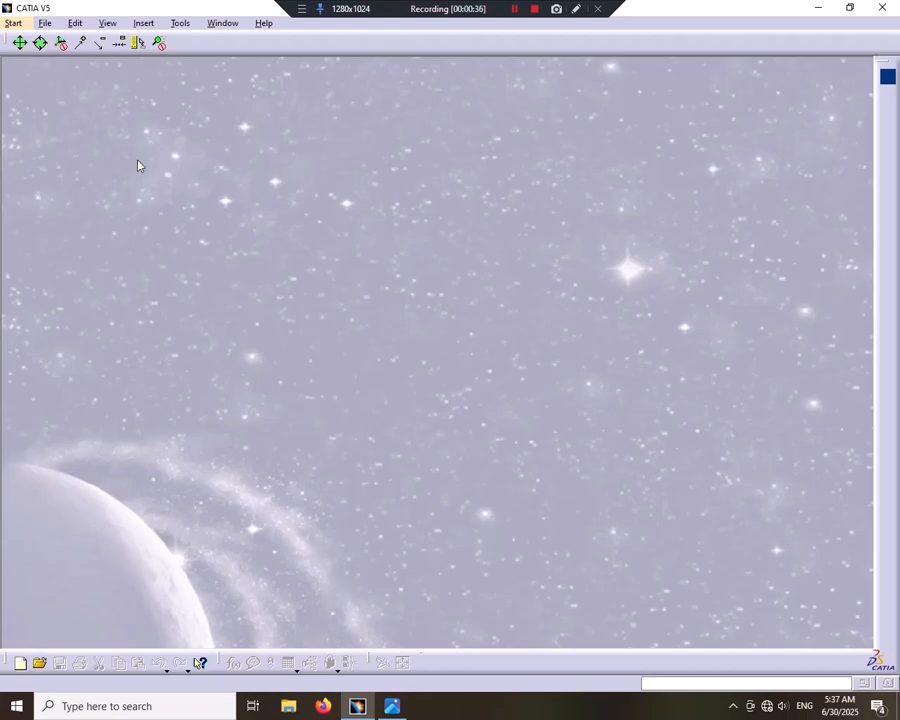
{"action": "left_click", "coordinate": [13, 22]}
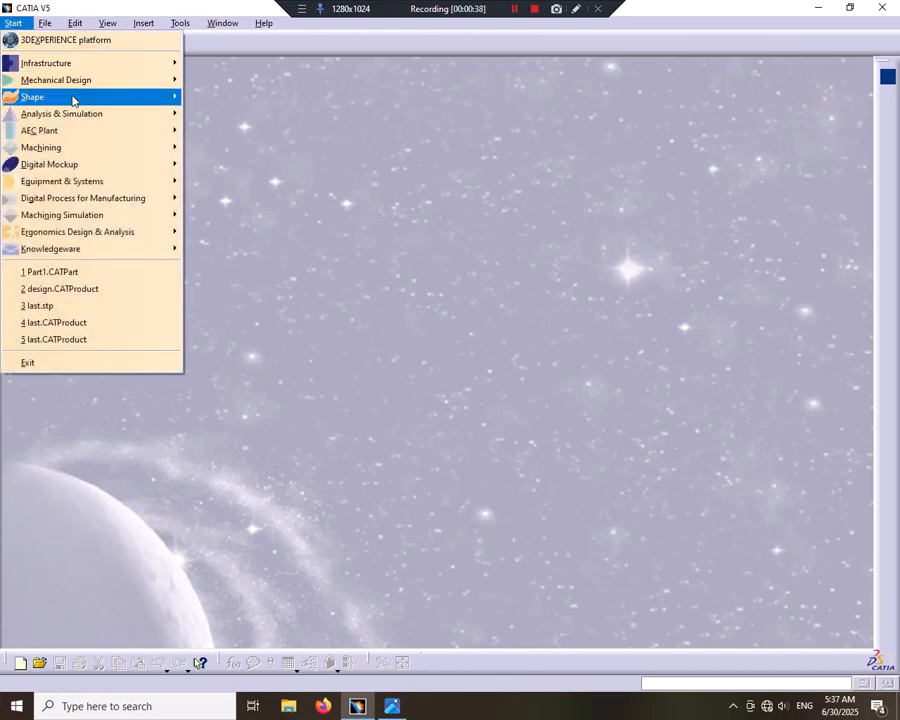
{"action": "mouse_move", "coordinate": [127, 162]}
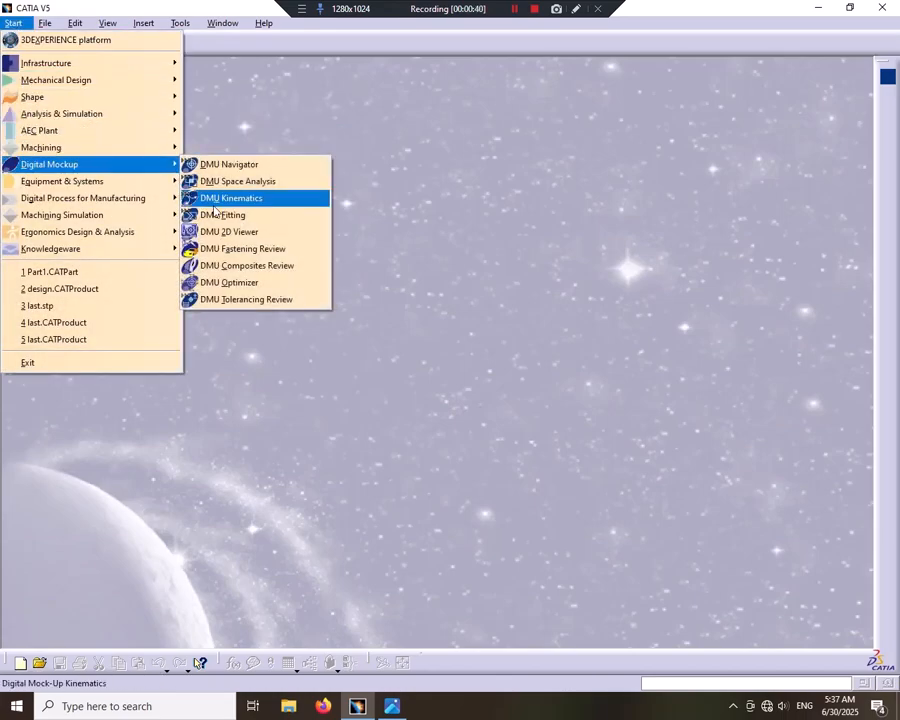
{"action": "left_click", "coordinate": [246, 234]}
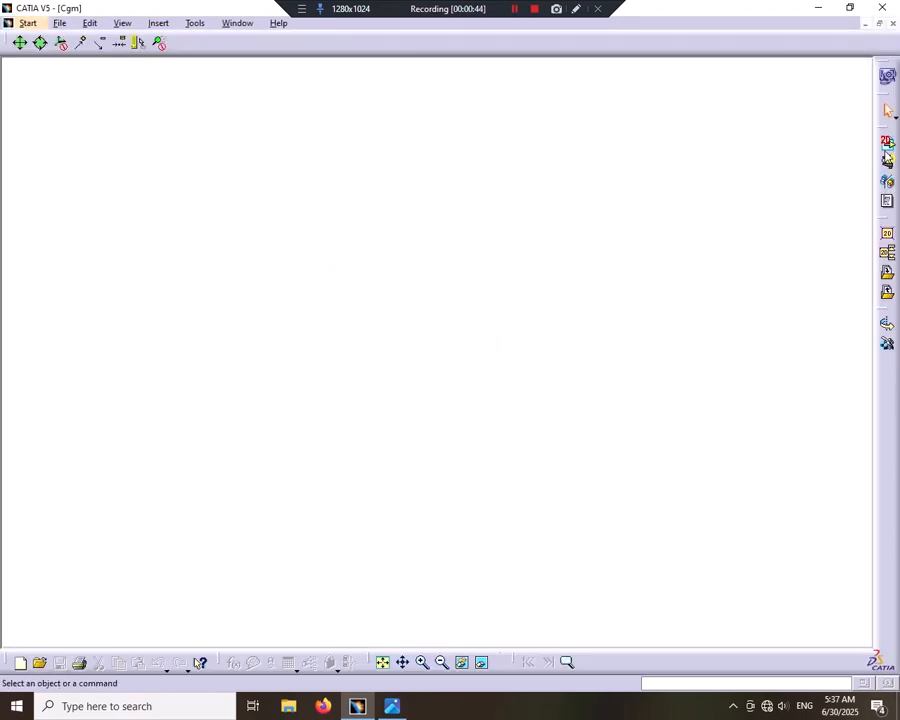
Load the PNG image 1 from the reverse engineering folder into the 2D viewer, listing all file types to find it.
{"action": "left_click", "coordinate": [887, 143]}
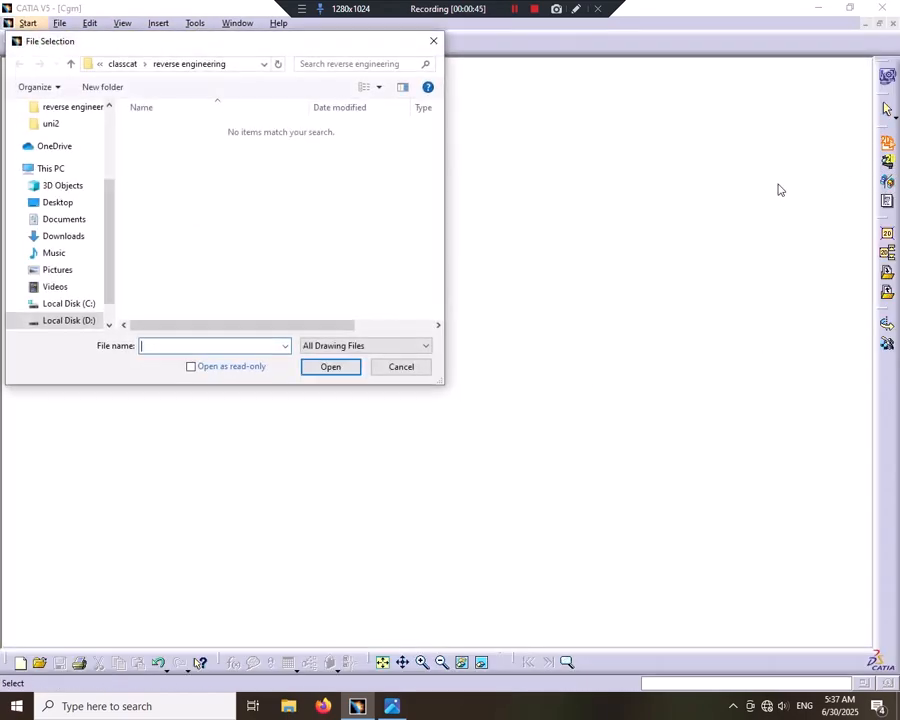
{"action": "left_click", "coordinate": [416, 346]}
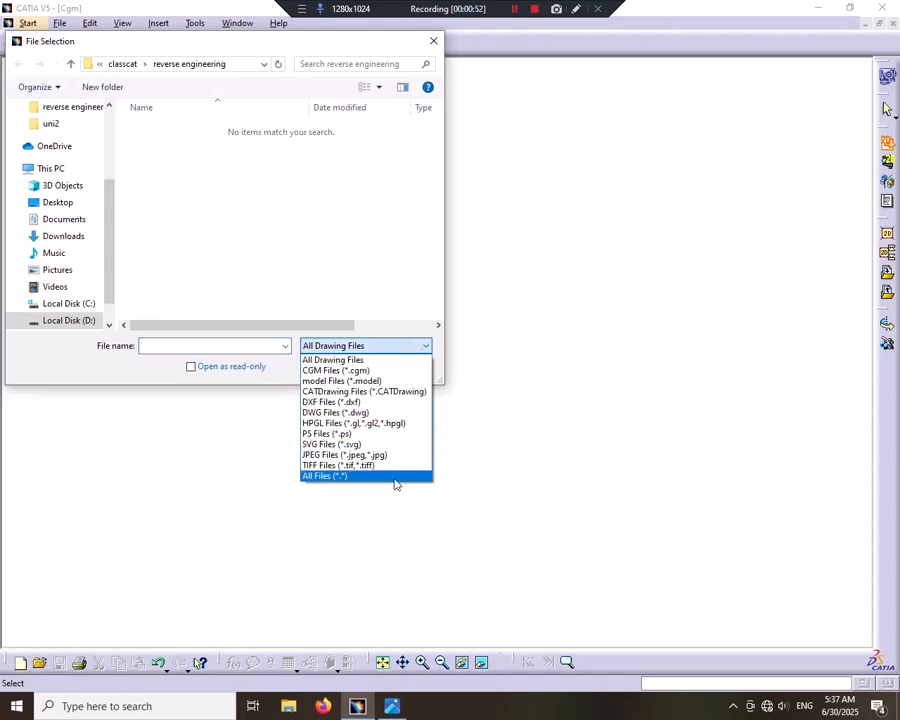
{"action": "left_click", "coordinate": [395, 478]}
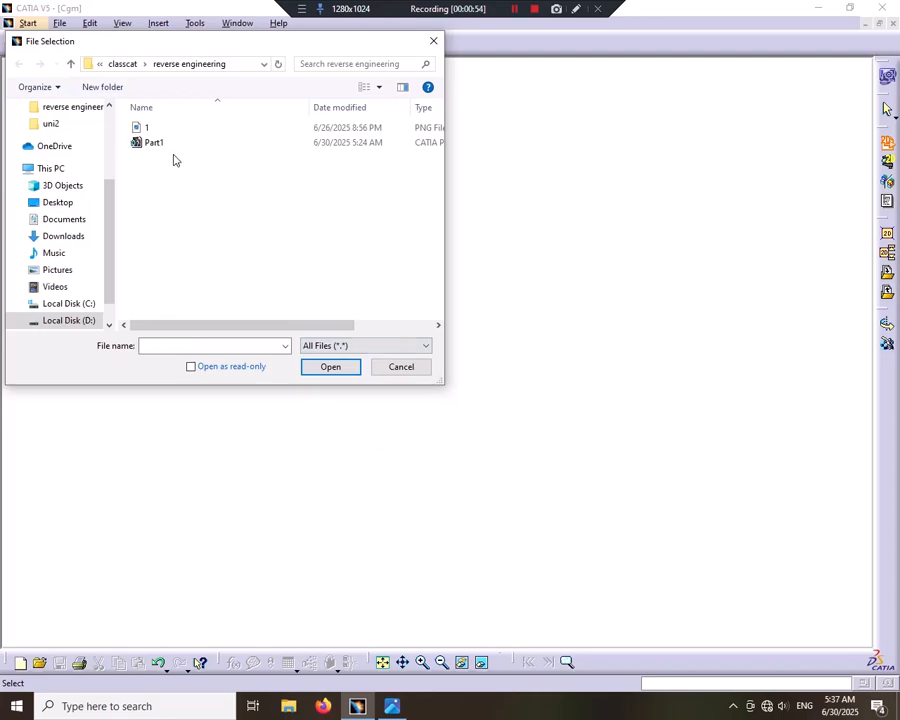
{"action": "left_click", "coordinate": [169, 130]}
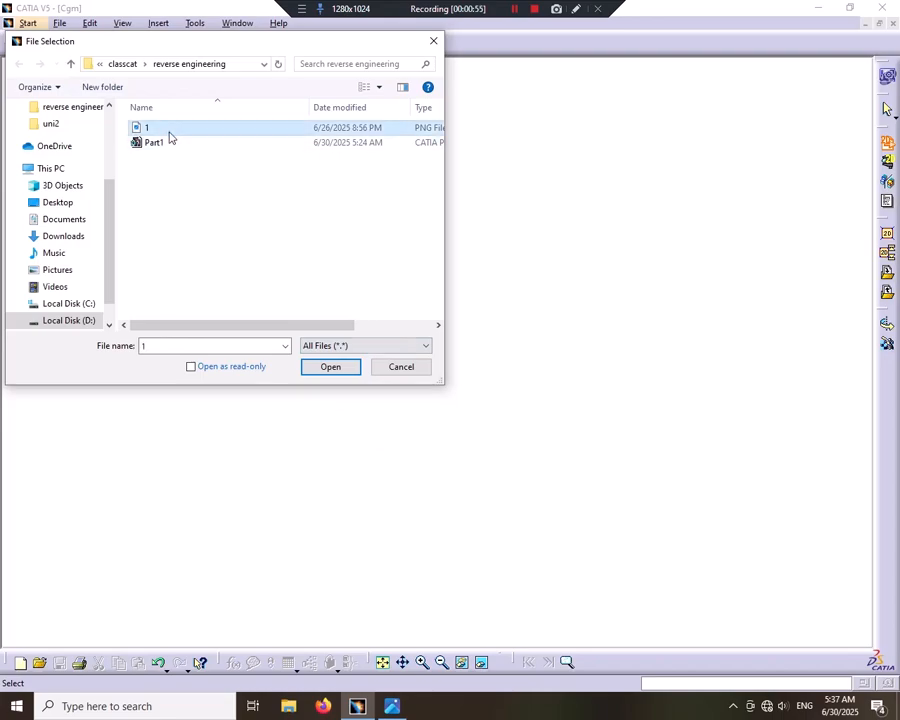
{"action": "left_click", "coordinate": [318, 370]}
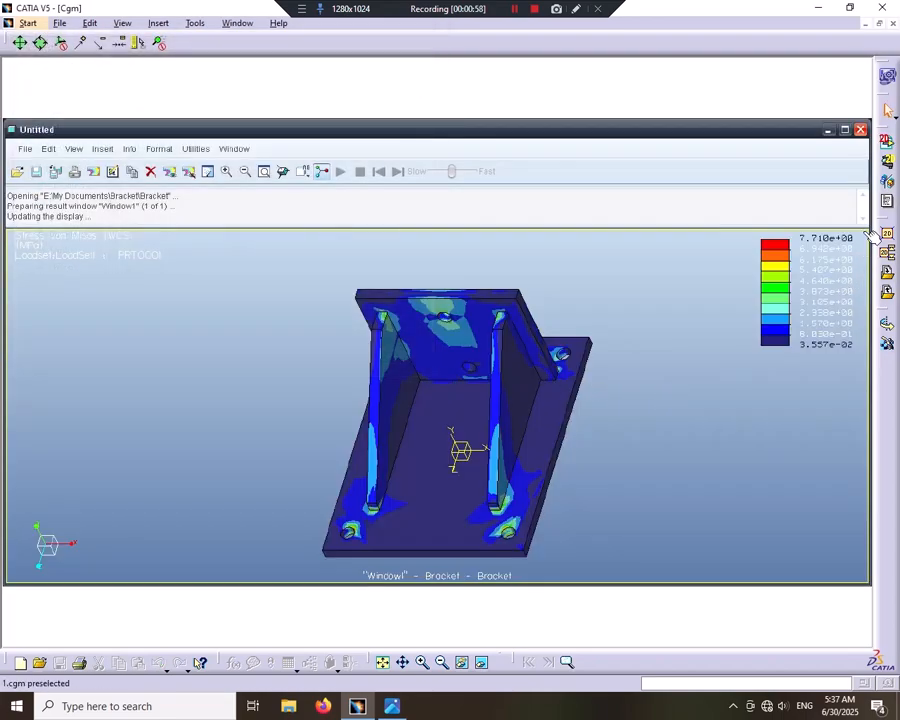
Start a 2D measure in calibration mode with the bracket's base plate enlarged.
{"action": "left_click", "coordinate": [888, 165]}
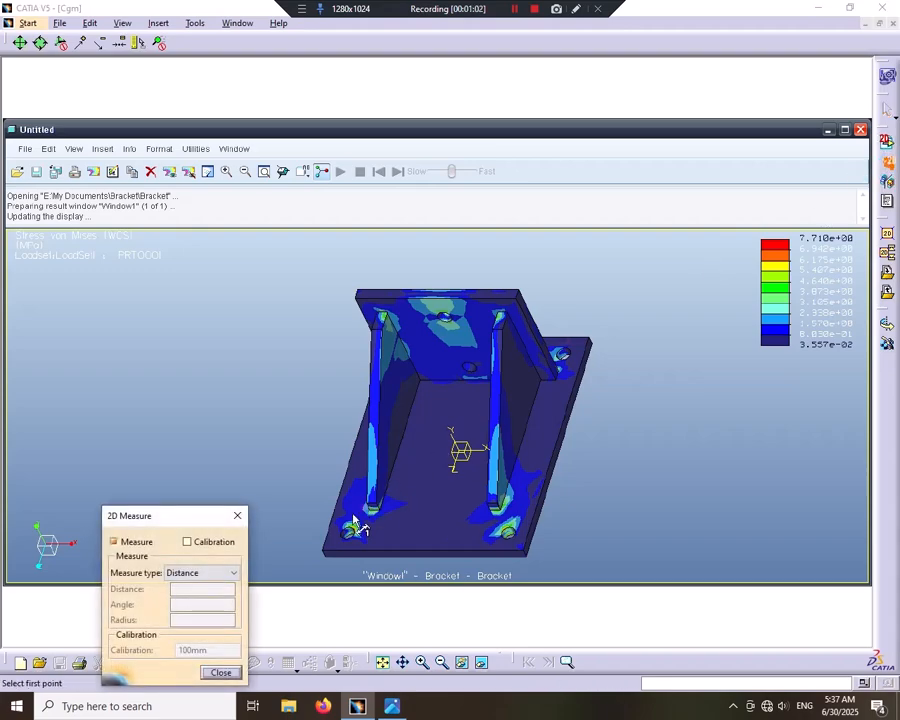
{"action": "left_click", "coordinate": [193, 545]}
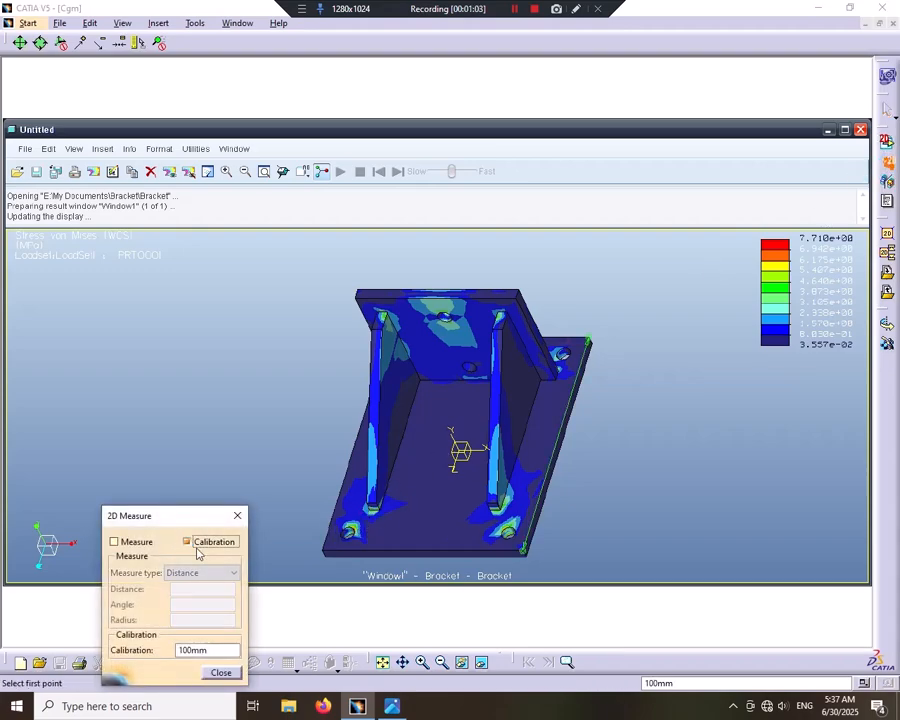
{"action": "left_click", "coordinate": [524, 548]}
{"action": "scroll", "coordinate": [500, 480], "scroll_direction": "up", "scroll_amount": 5}
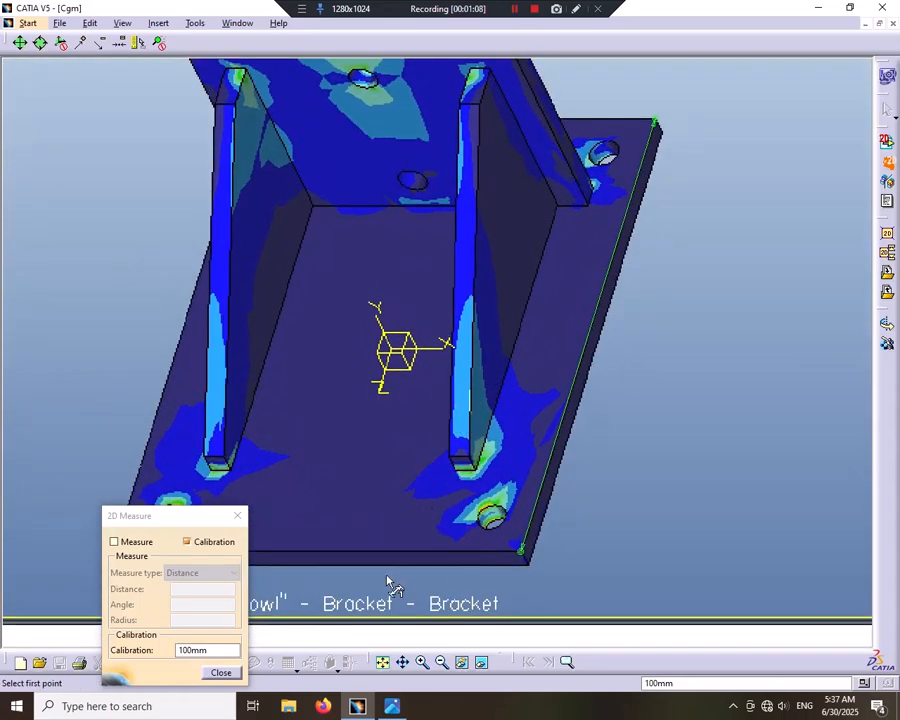
Set the calibration of a short line in the empty area beside the bracket to 1 mm.
{"action": "left_click", "coordinate": [789, 480]}
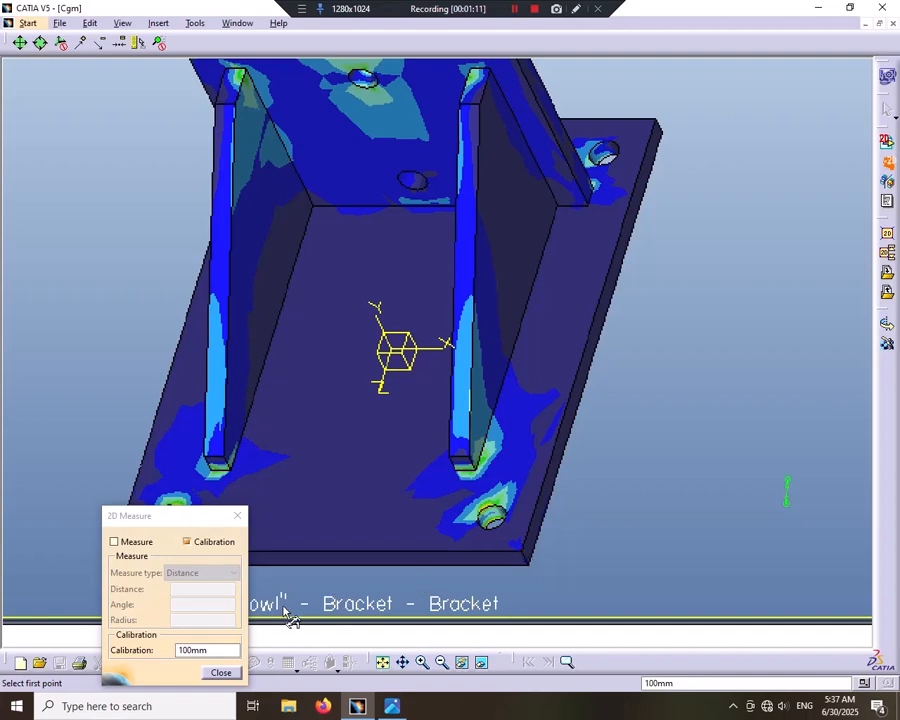
{"action": "left_click_drag", "start_coordinate": [230, 646], "coordinate": [143, 649]}
{"action": "type", "text": "1"}
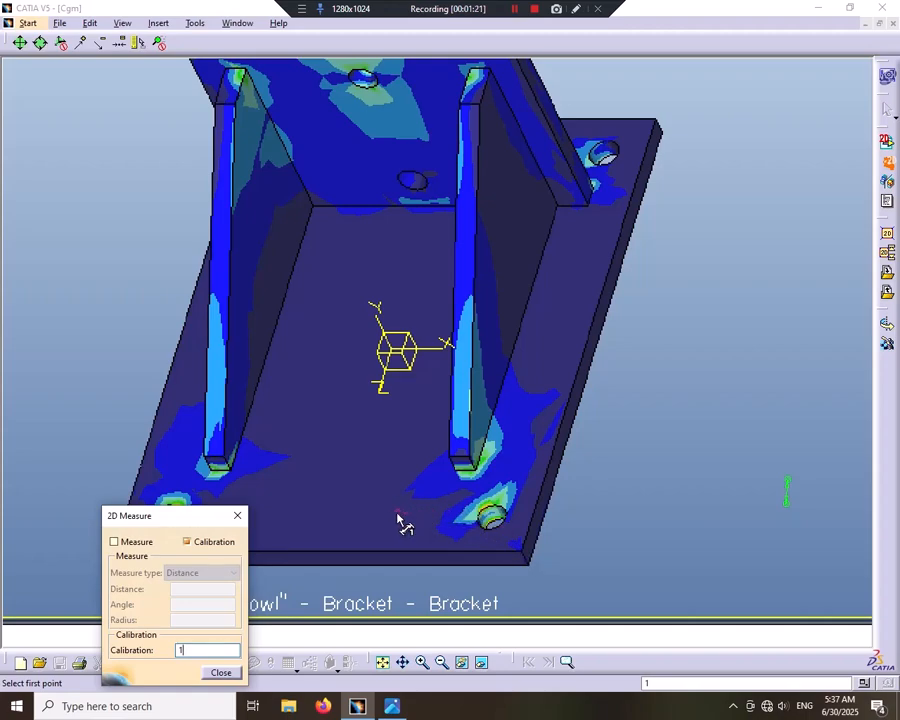
Calibrate the image to 100 mm along the base plate's long right edge, picking its front and rear corners.
{"action": "left_click", "coordinate": [521, 553]}
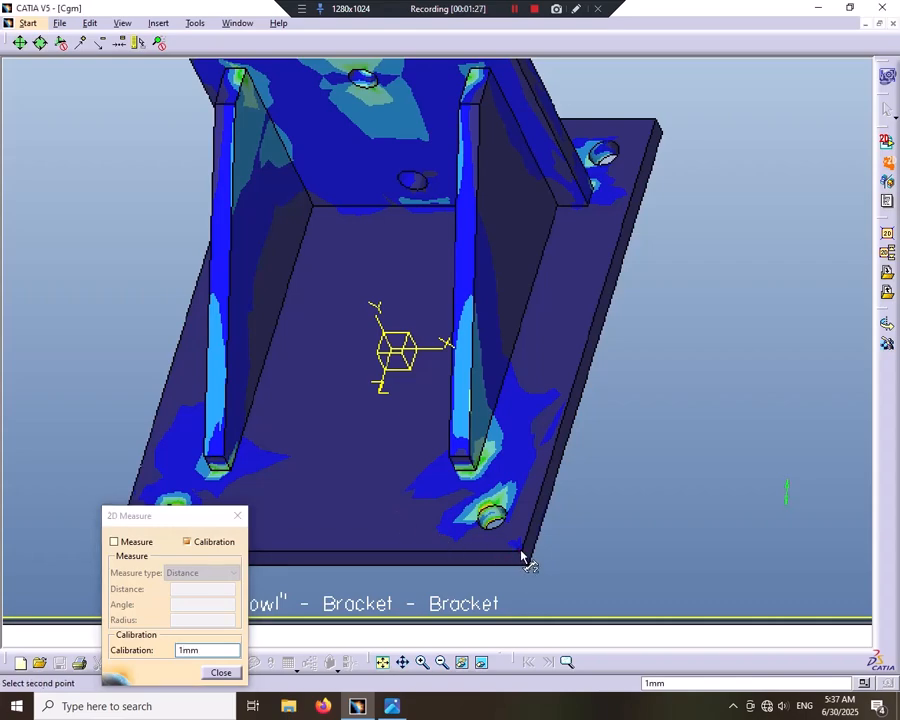
{"action": "left_click", "coordinate": [655, 127]}
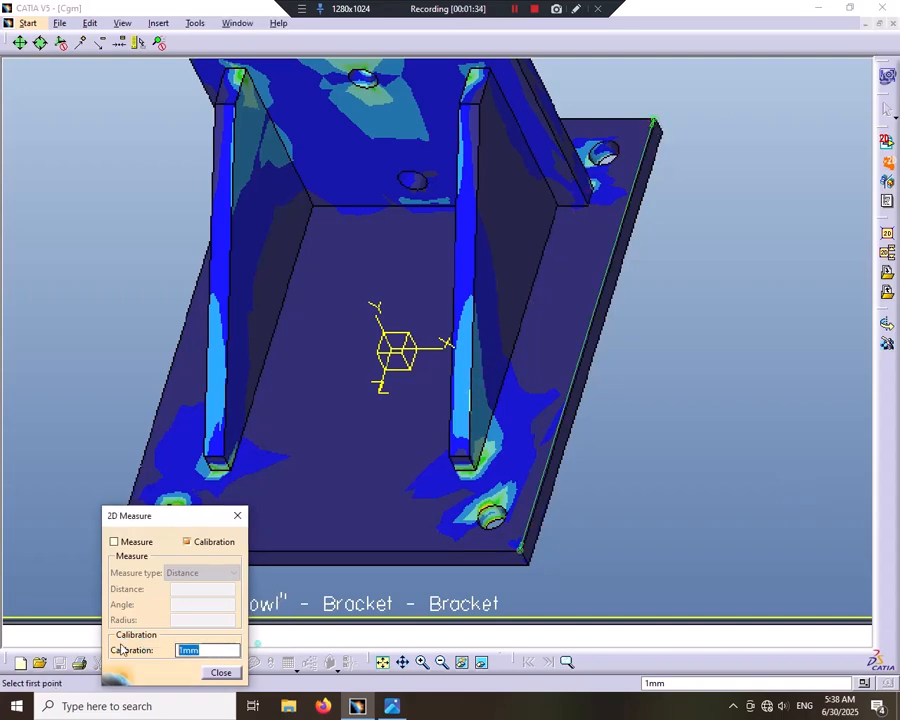
{"action": "type", "text": "100"}
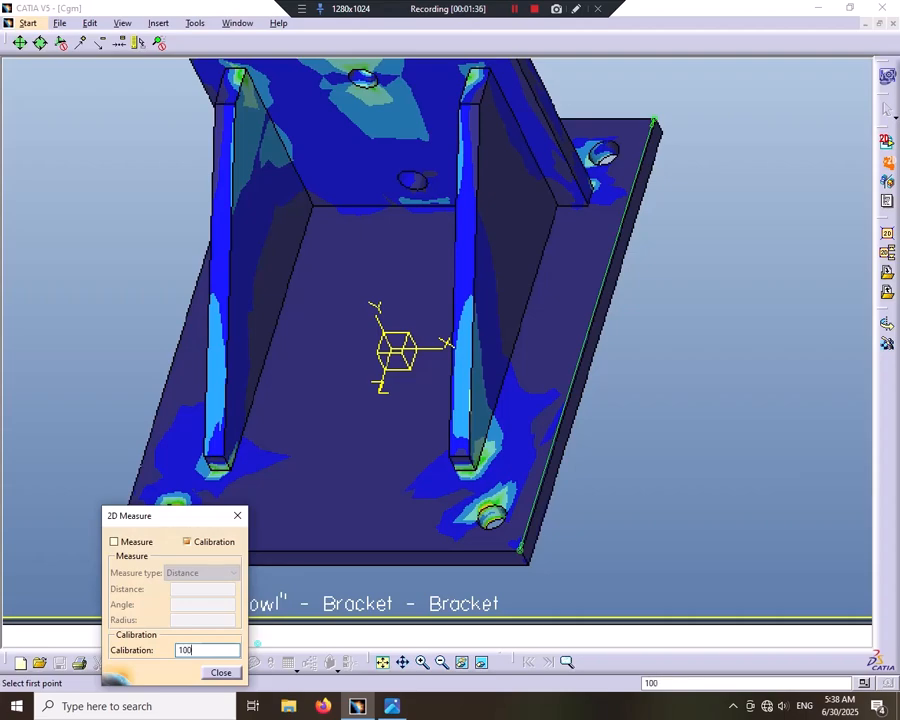
Measure the distance along the base plate's front edge from corner to corner, and end the measurement.
{"action": "left_click", "coordinate": [131, 547]}
{"action": "middle_click_drag", "start_coordinate": [286, 478], "coordinate": [423, 347]}
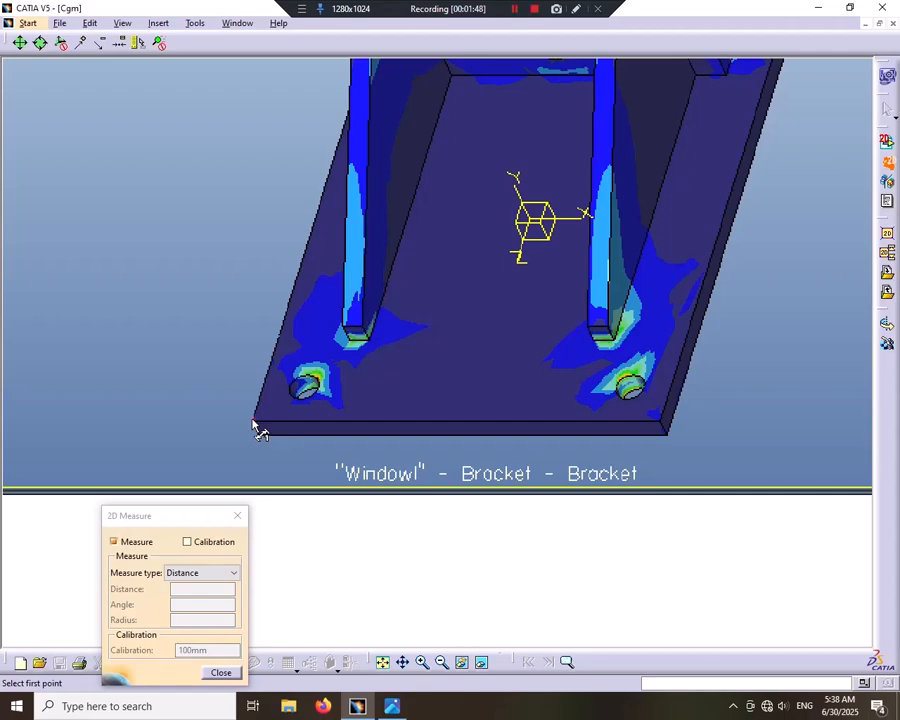
{"action": "left_click", "coordinate": [253, 421]}
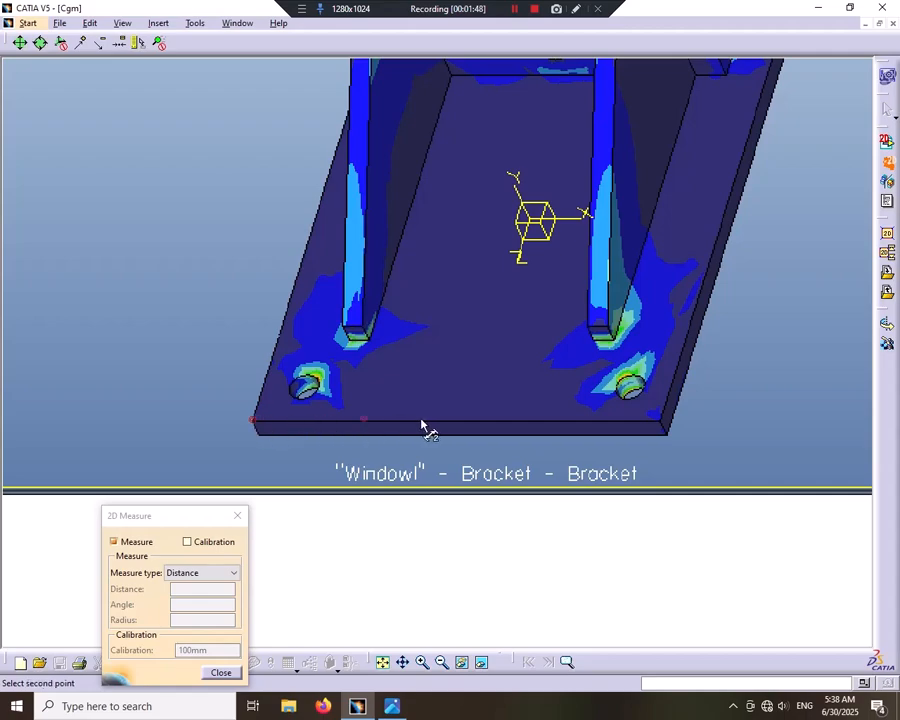
{"action": "left_click", "coordinate": [659, 421]}
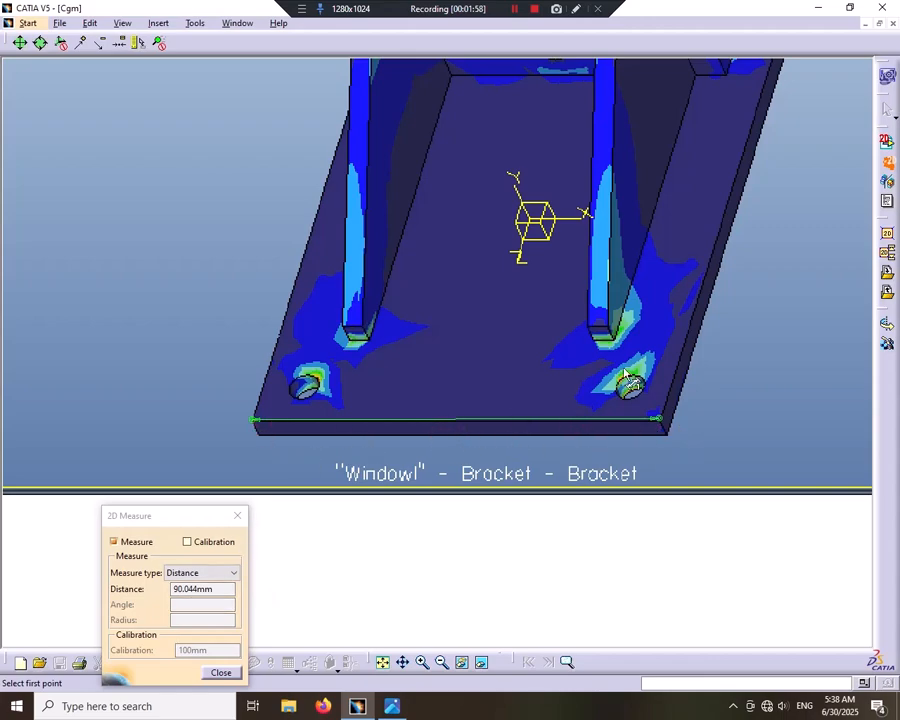
{"action": "middle_click_drag", "start_coordinate": [664, 286], "coordinate": [621, 295]}
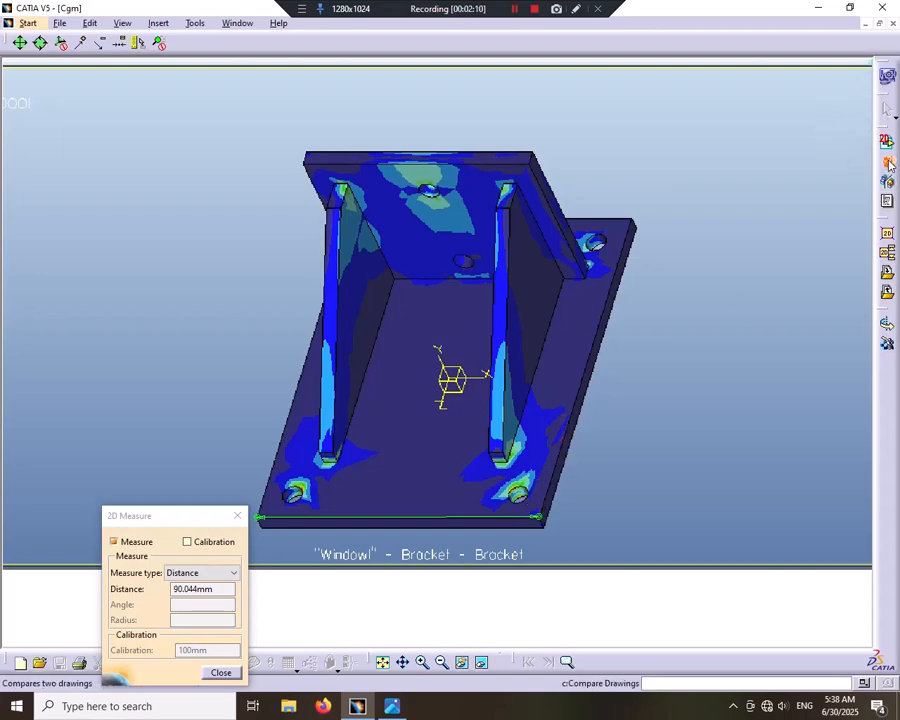
{"action": "left_click", "coordinate": [240, 516]}
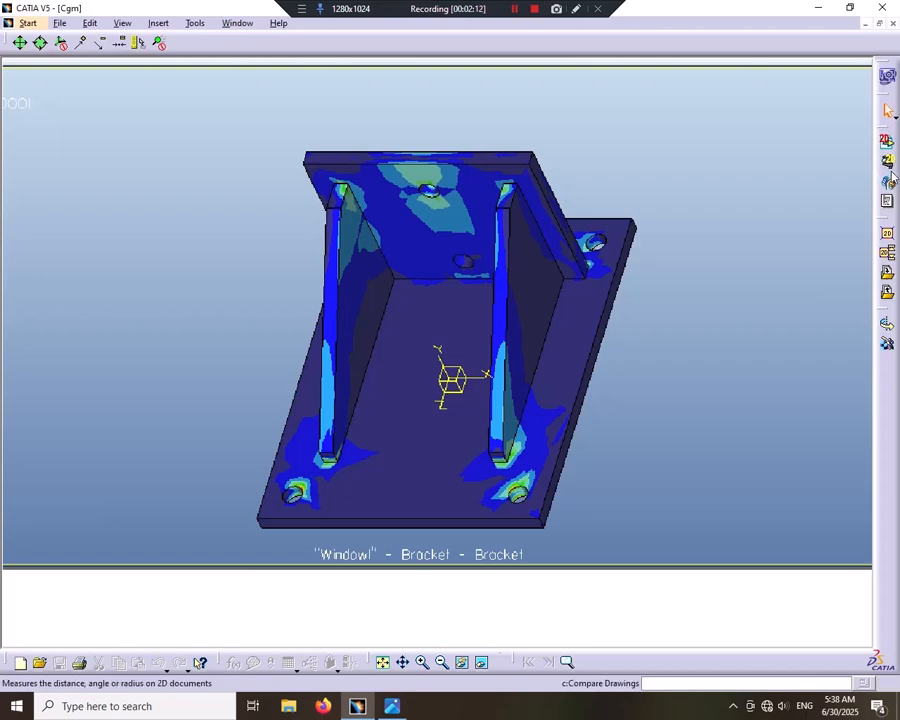
Reopen the 2D measure to review the calibration on the base plate's long edge, and close it.
{"action": "left_click", "coordinate": [887, 170]}
{"action": "left_click", "coordinate": [201, 541]}
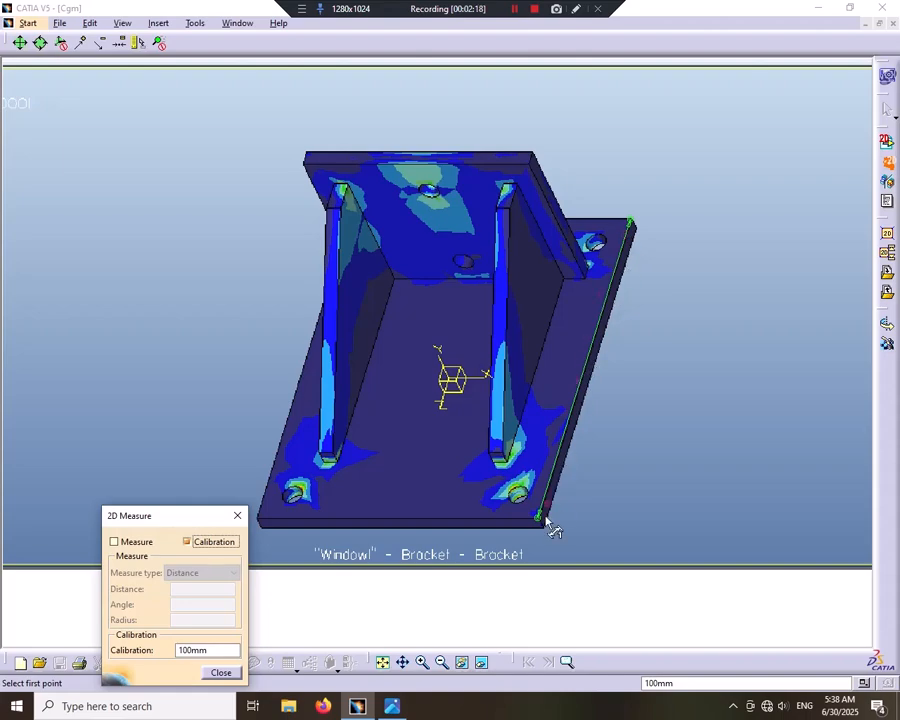
{"action": "left_click", "coordinate": [142, 544]}
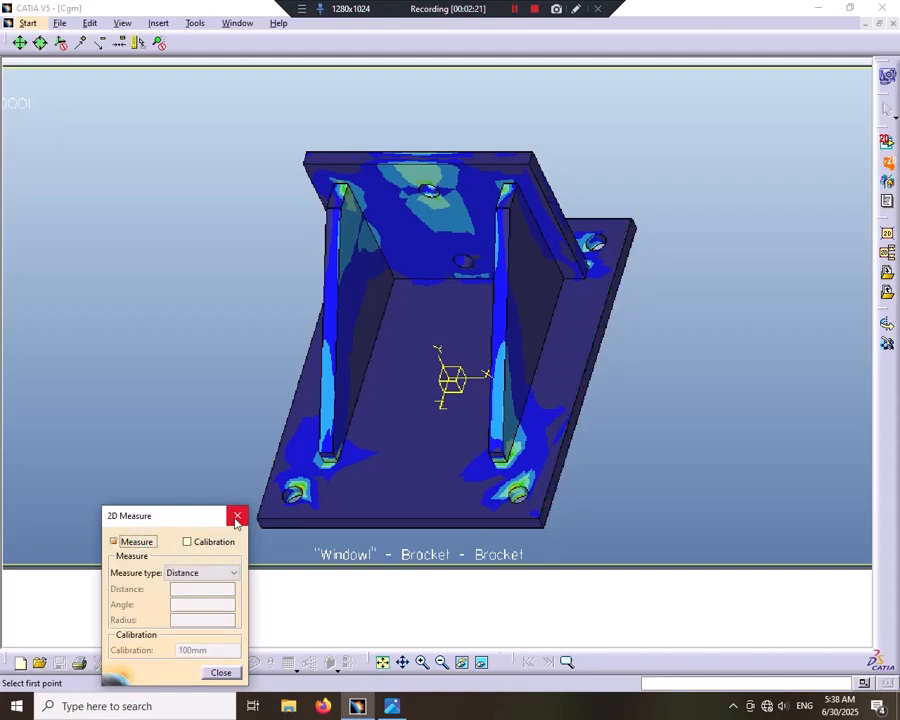
{"action": "left_click", "coordinate": [237, 517]}
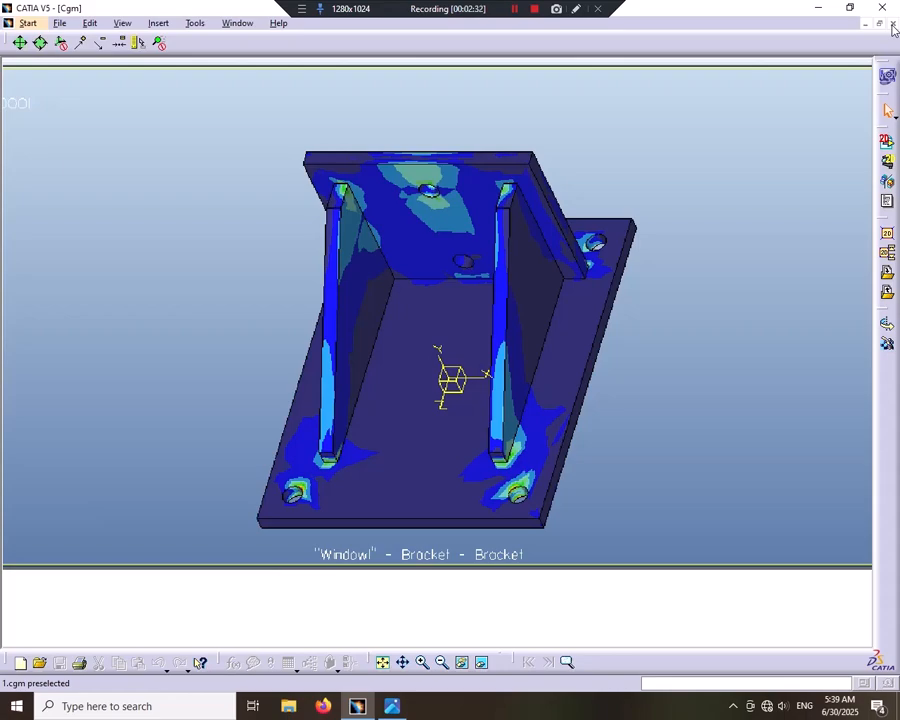
Close the 2D viewer document and create a new part named Part1 for sketching.
{"action": "left_click", "coordinate": [893, 29]}
{"action": "left_click", "coordinate": [14, 22]}
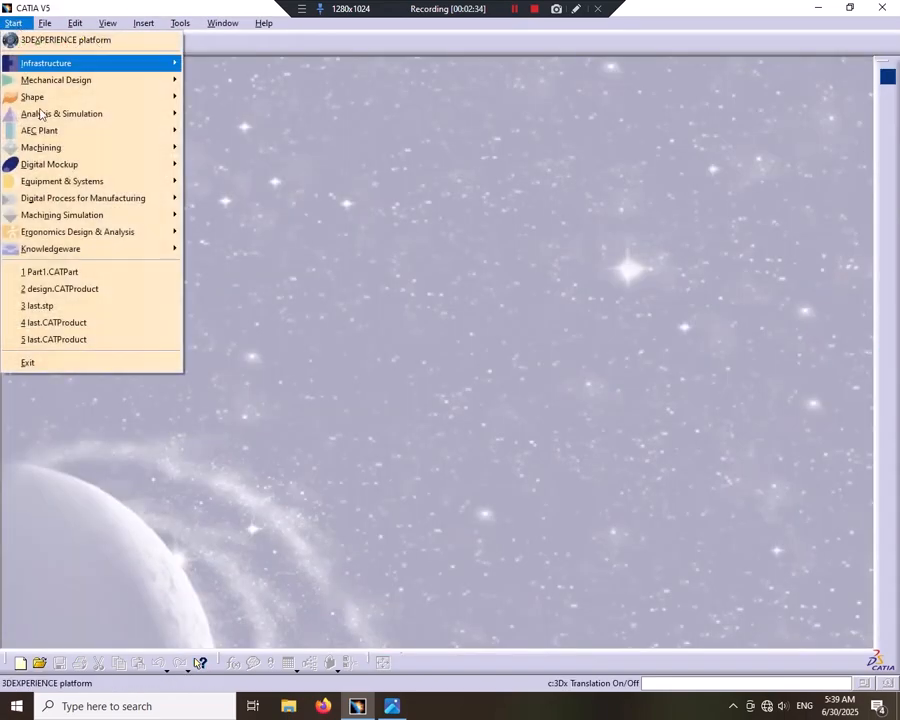
{"action": "mouse_move", "coordinate": [76, 82]}
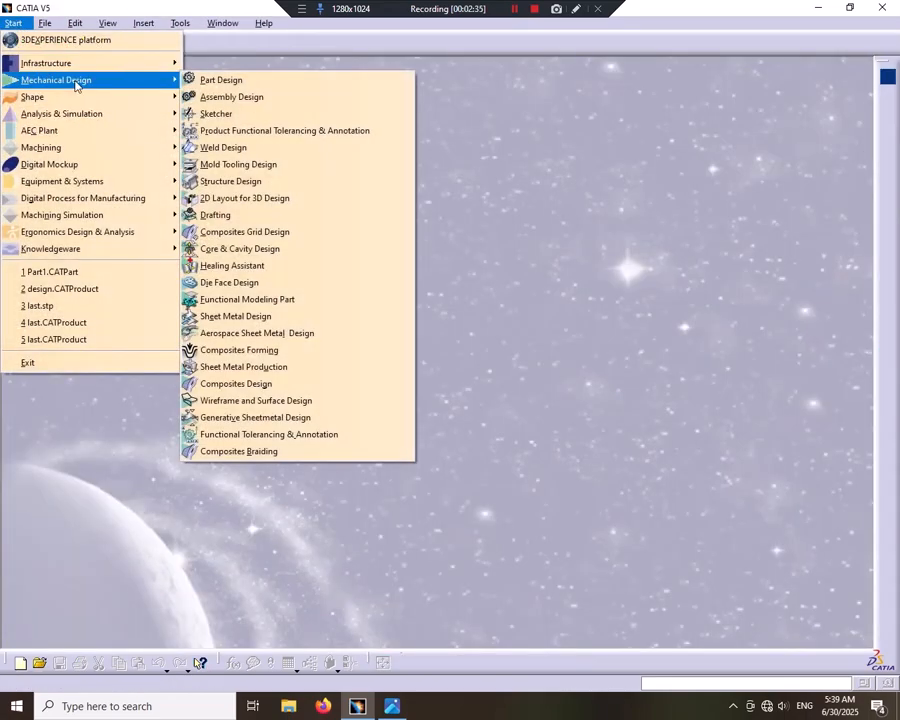
{"action": "left_click", "coordinate": [234, 123]}
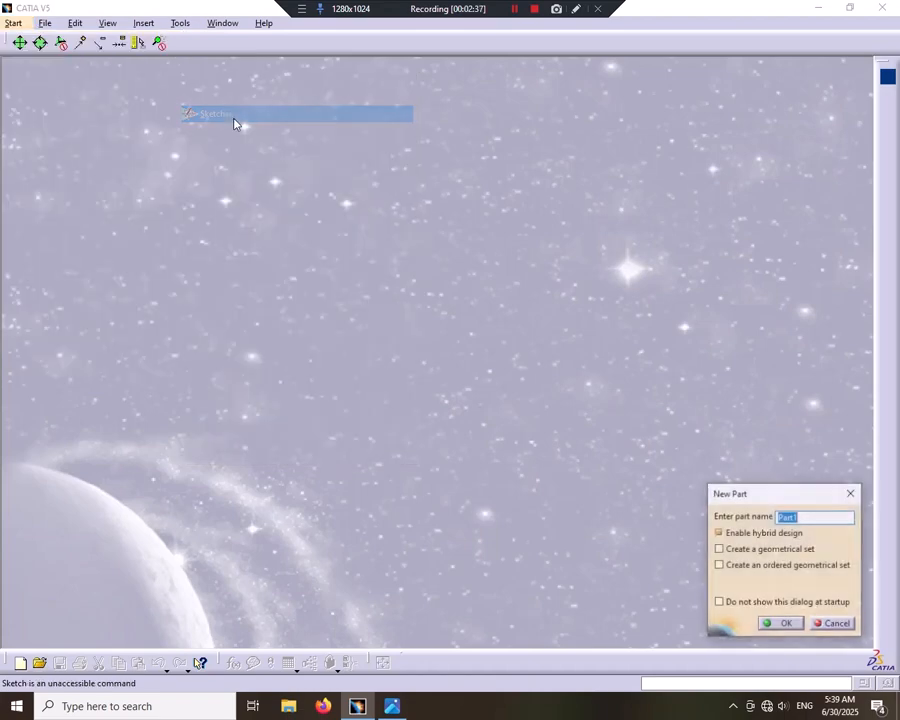
{"action": "left_click", "coordinate": [780, 624]}
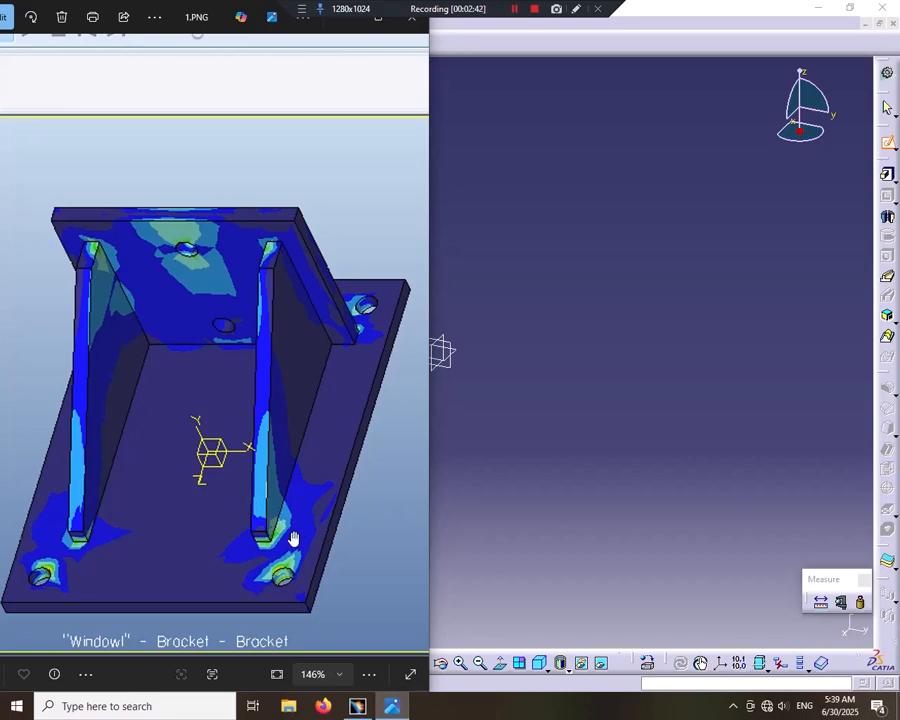
Check the bracket reference image 1.PNG in the photo viewer, return to CATIA and open a sketch on the zx plane.
{"action": "mouse_move", "coordinate": [397, 708]}
{"action": "left_click", "coordinate": [397, 709]}
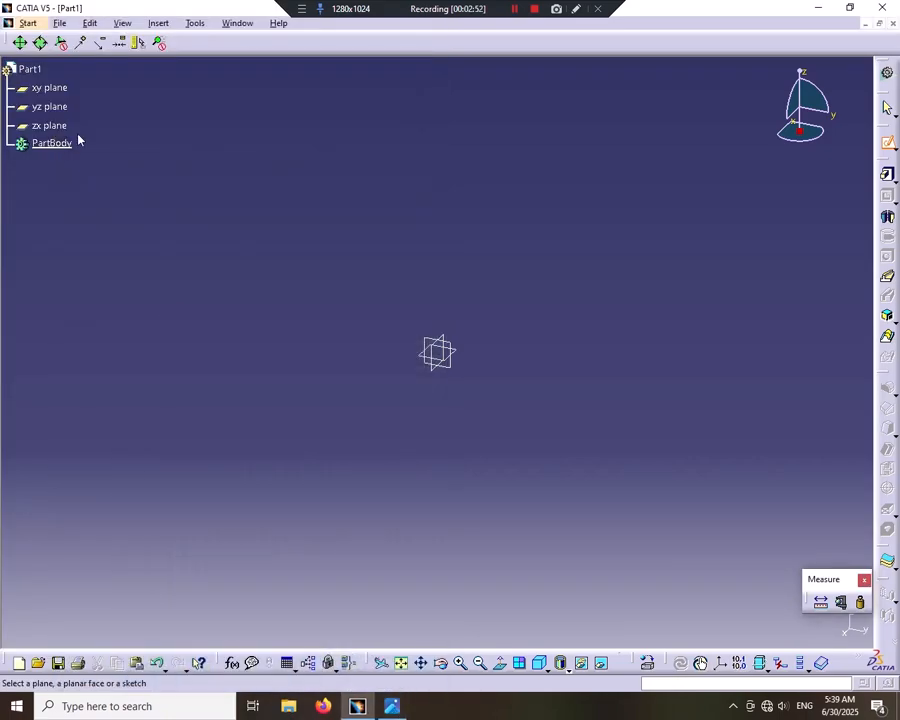
{"action": "left_click", "coordinate": [27, 126]}
Draw an upright centered rectangle about the sketch origin for the base plate.
{"action": "left_click", "coordinate": [887, 323]}
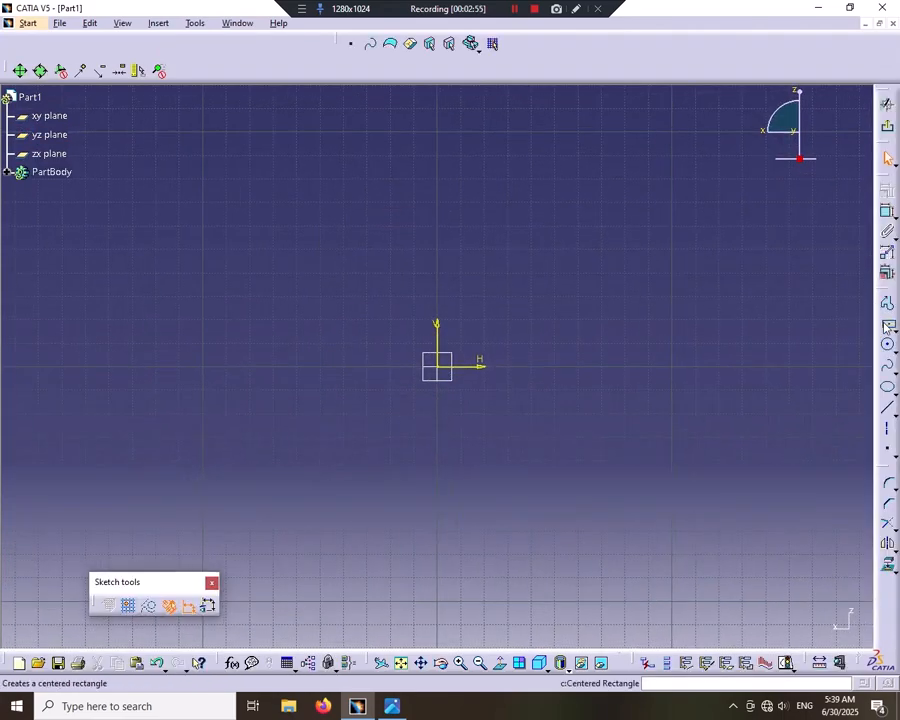
{"action": "left_click", "coordinate": [446, 367]}
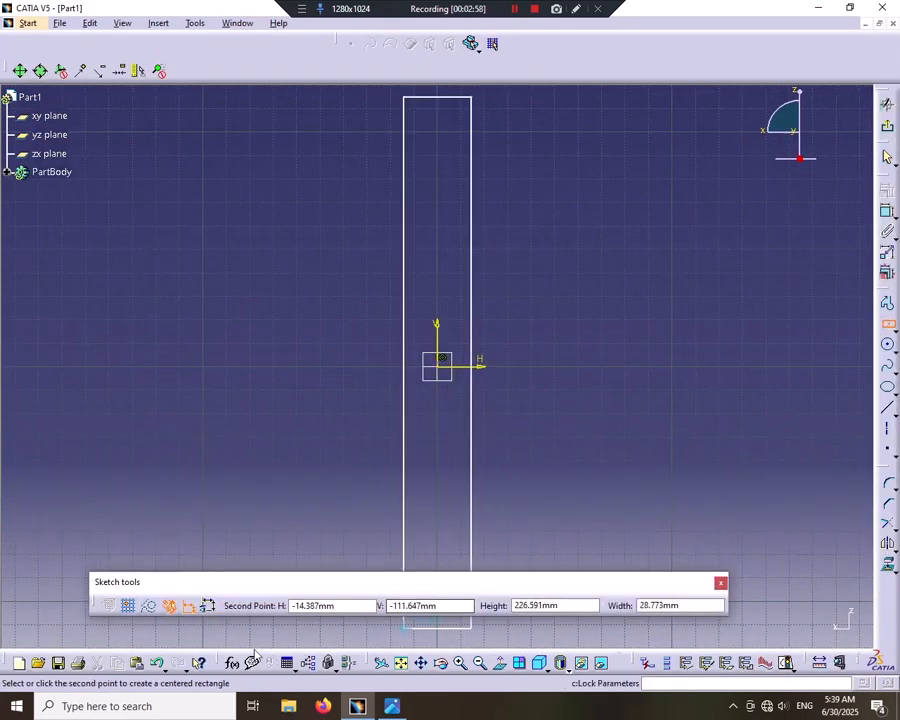
{"action": "left_click", "coordinate": [158, 663]}
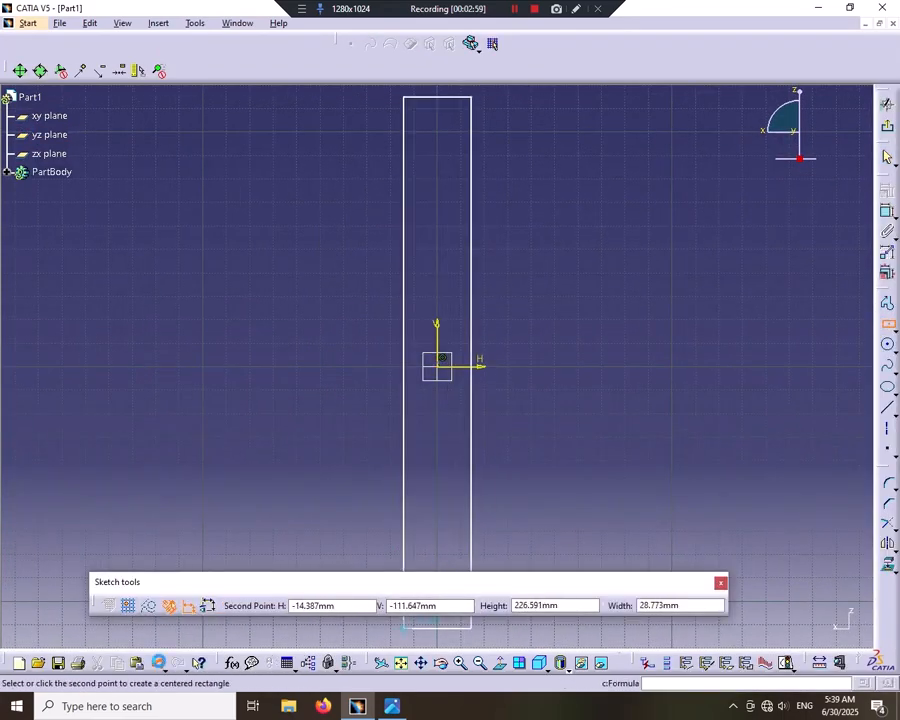
{"action": "left_click", "coordinate": [440, 366]}
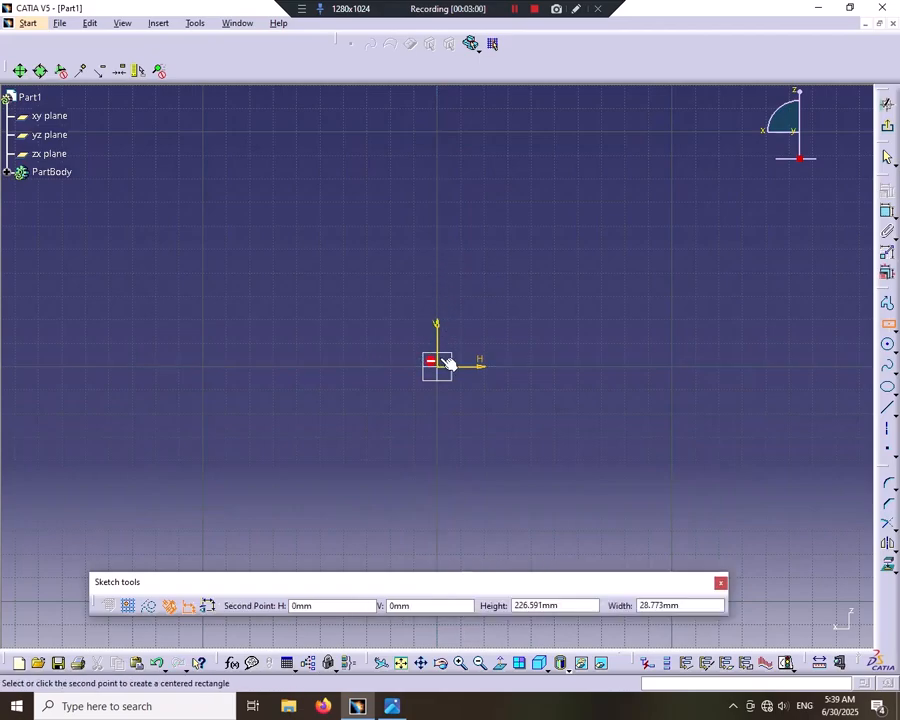
{"action": "left_click", "coordinate": [511, 236]}
{"action": "left_click", "coordinate": [514, 257]}
{"action": "left_click", "coordinate": [513, 257]}
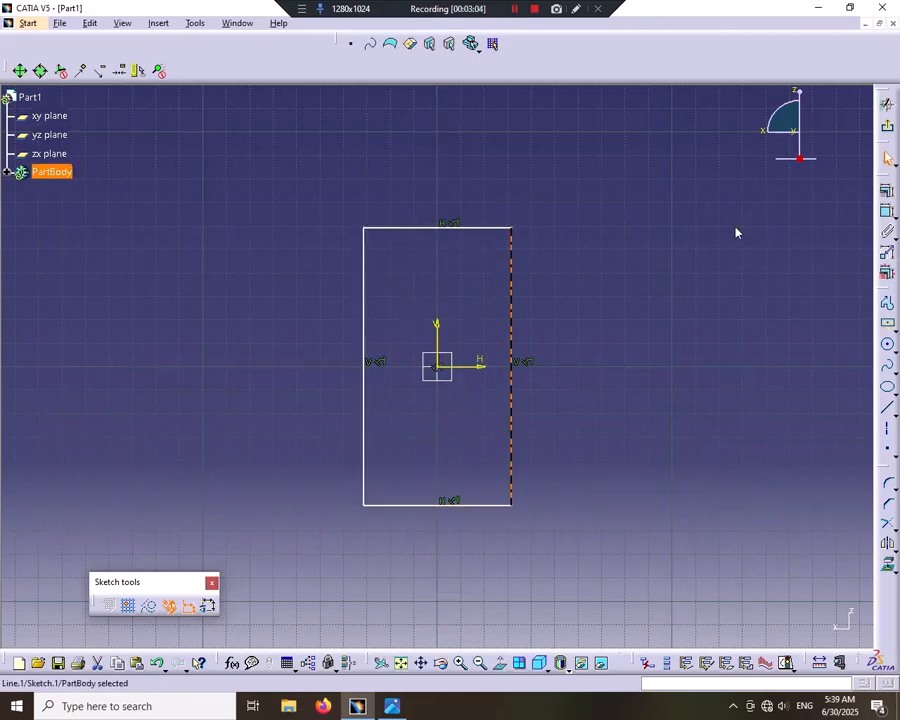
Dimension the base plate rectangle's vertical side and set its height to 100 mm.
{"action": "left_click", "coordinate": [887, 211]}
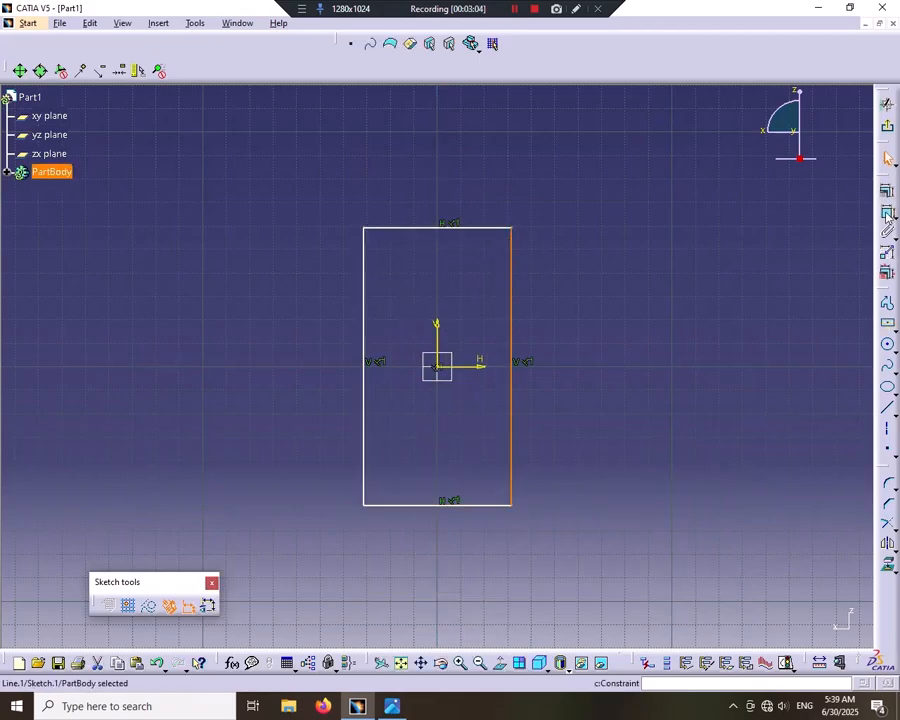
{"action": "left_click", "coordinate": [632, 278]}
{"action": "double_click", "coordinate": [629, 267]}
{"action": "type", "text": "100"}
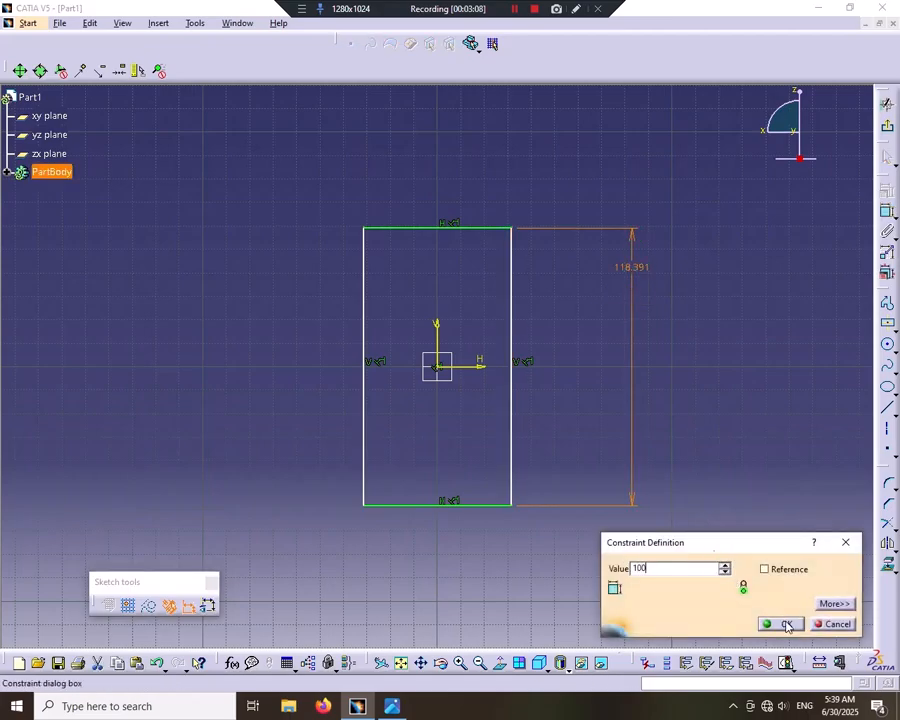
{"action": "left_click", "coordinate": [784, 624]}
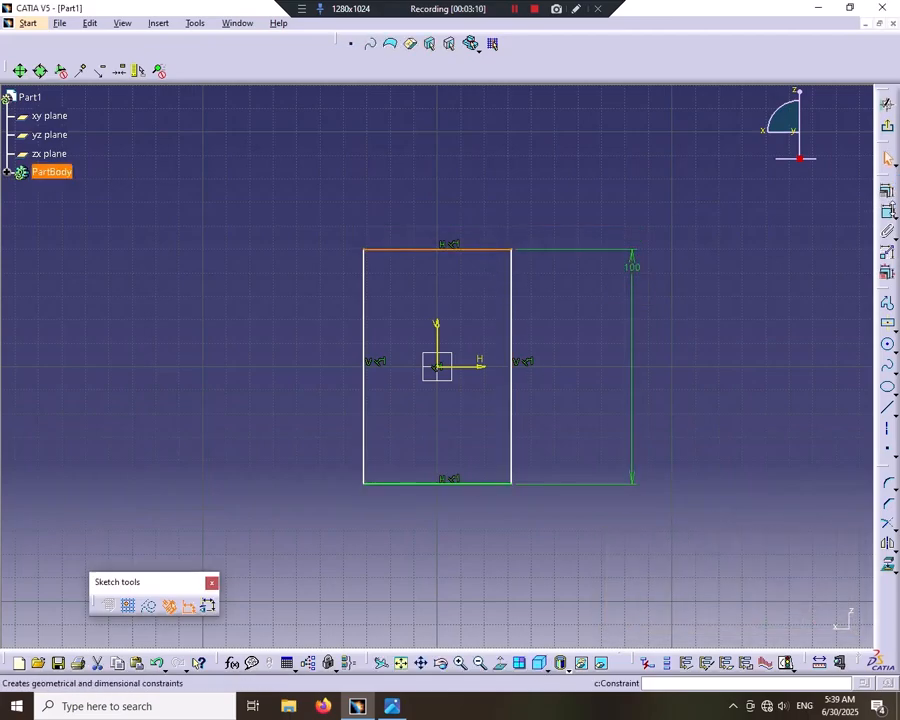
Dimension the rectangle's horizontal side and set its width to 90 mm.
{"action": "left_click", "coordinate": [887, 211]}
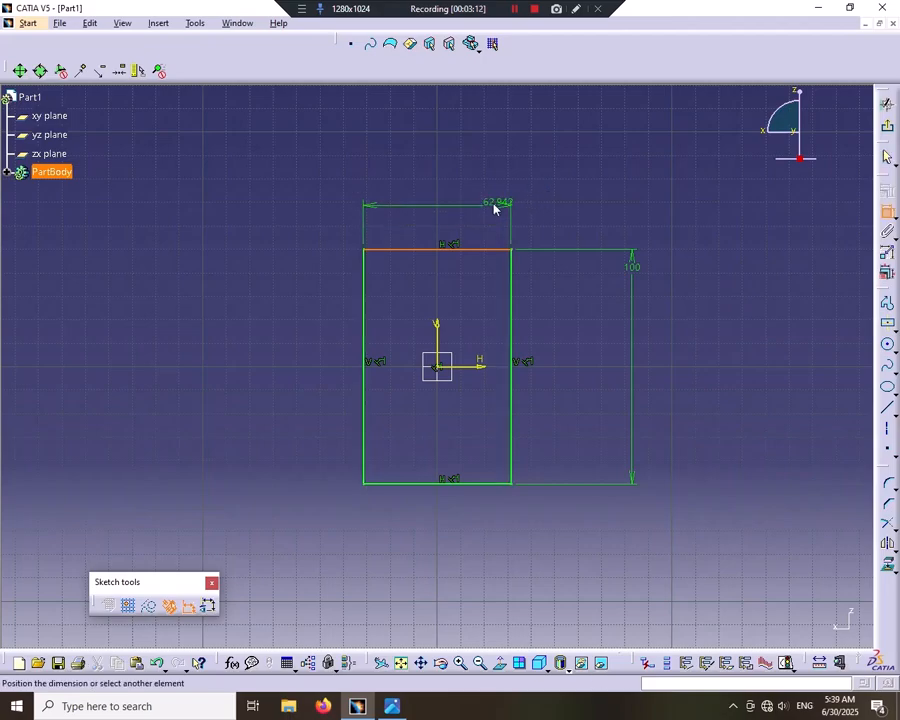
{"action": "left_click", "coordinate": [489, 201]}
{"action": "double_click", "coordinate": [489, 198]}
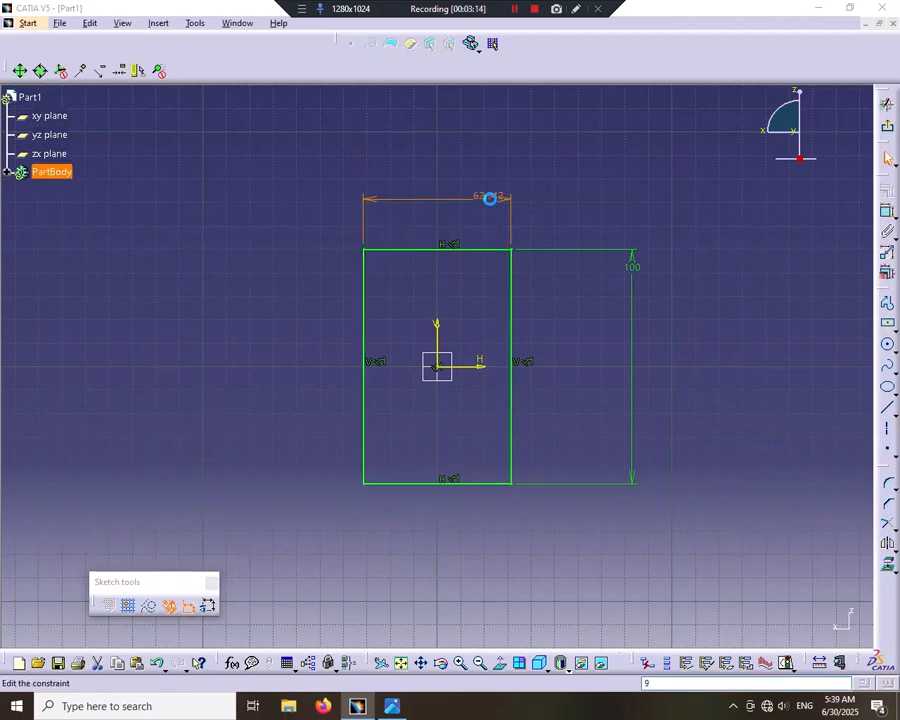
{"action": "type", "text": "90"}
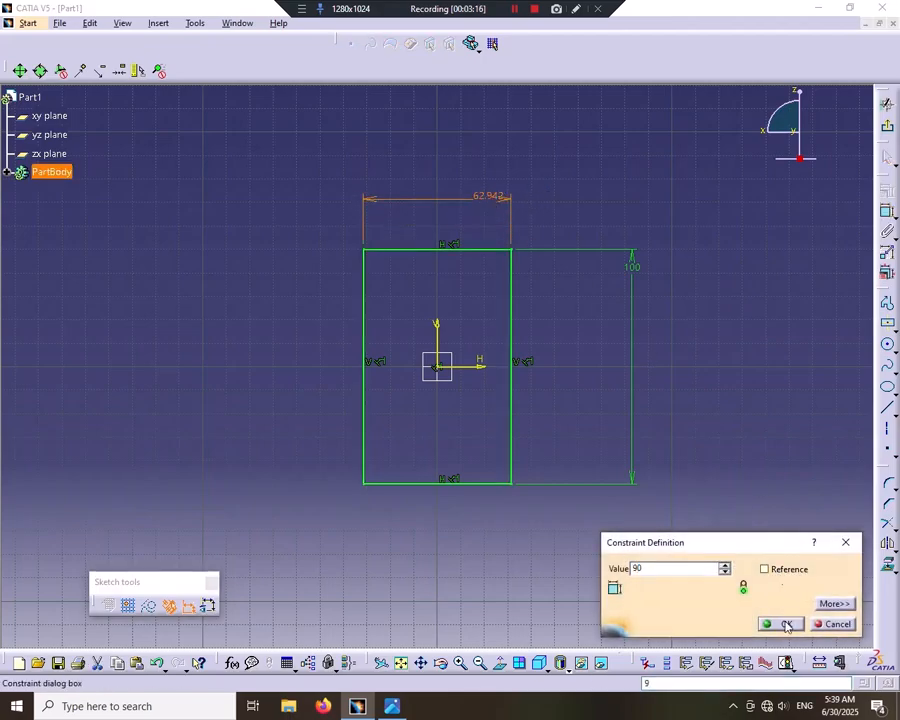
{"action": "left_click", "coordinate": [780, 624]}
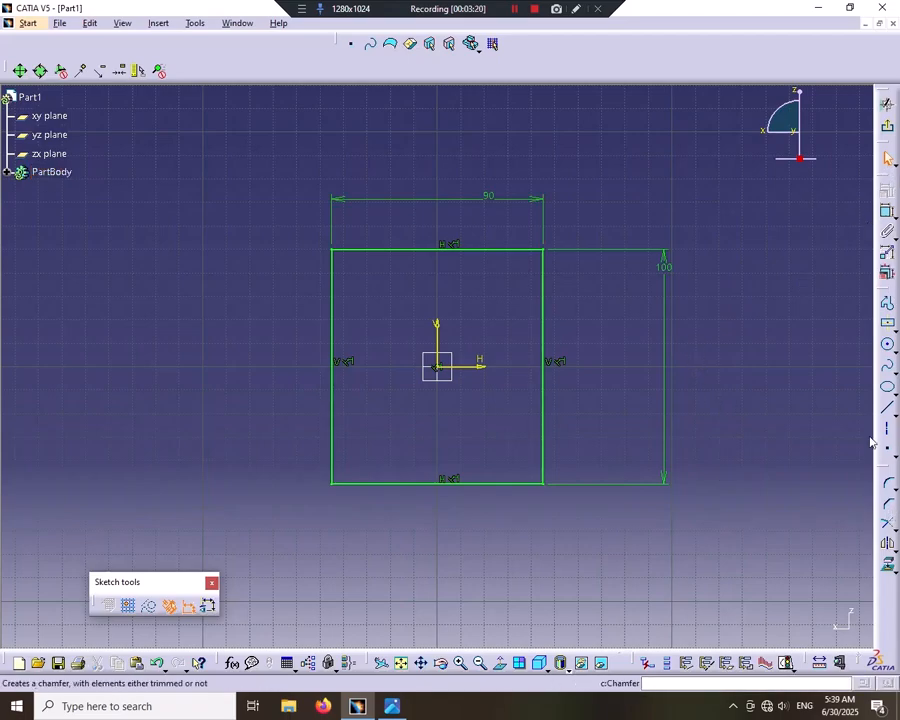
Sketch a circle about 9.8 mm in diameter inside the rectangle near its lower-right corner.
{"action": "left_click", "coordinate": [887, 344]}
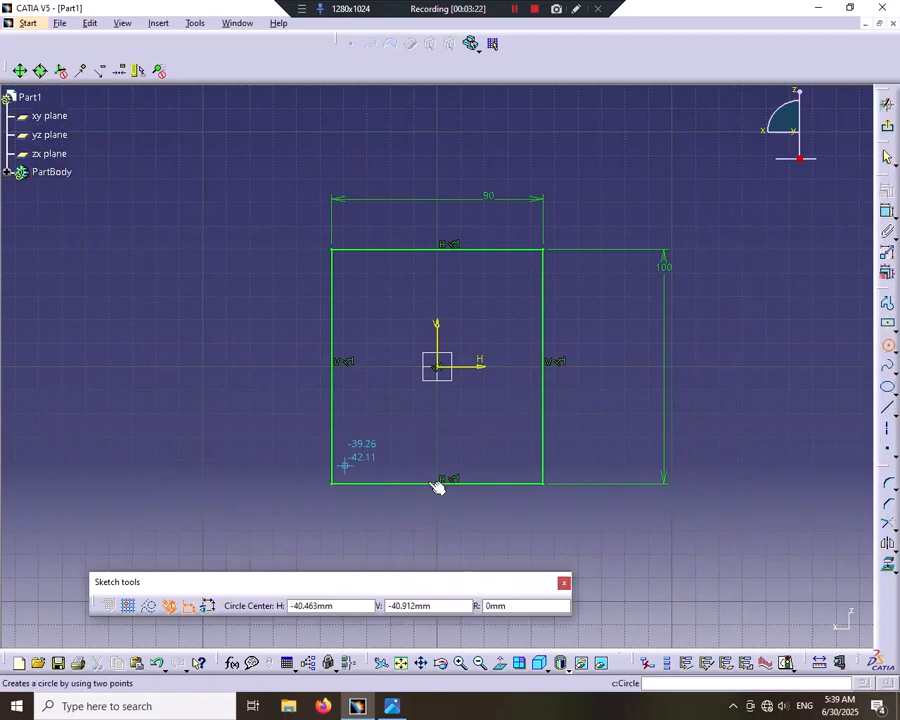
{"action": "left_click", "coordinate": [512, 455]}
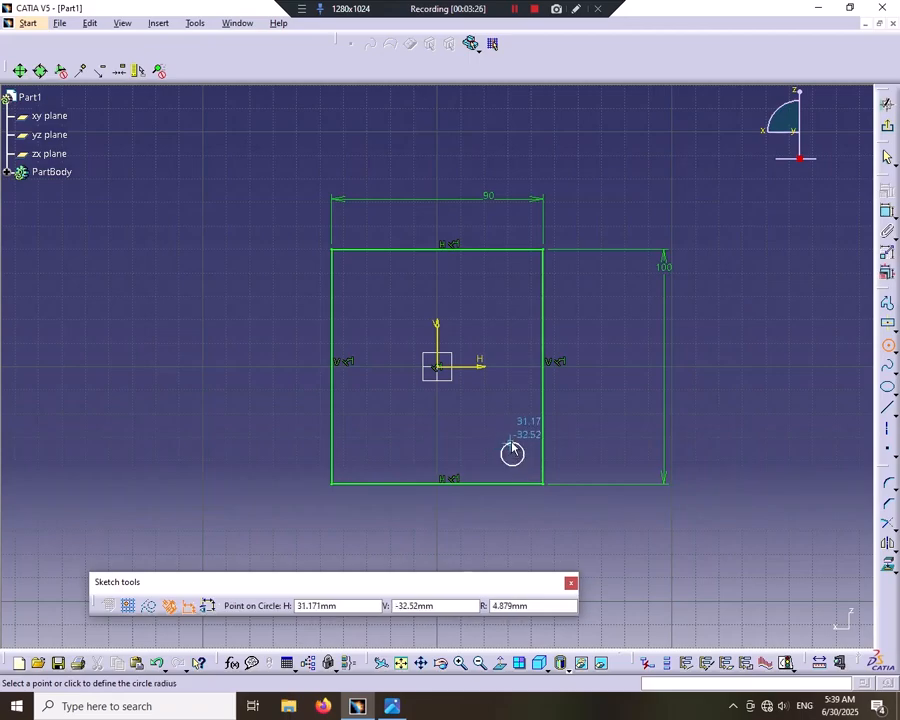
{"action": "left_click", "coordinate": [519, 461]}
{"action": "left_click", "coordinate": [842, 407]}
Dimension the corner circle and set its diameter to 5 mm.
{"action": "left_click", "coordinate": [887, 211]}
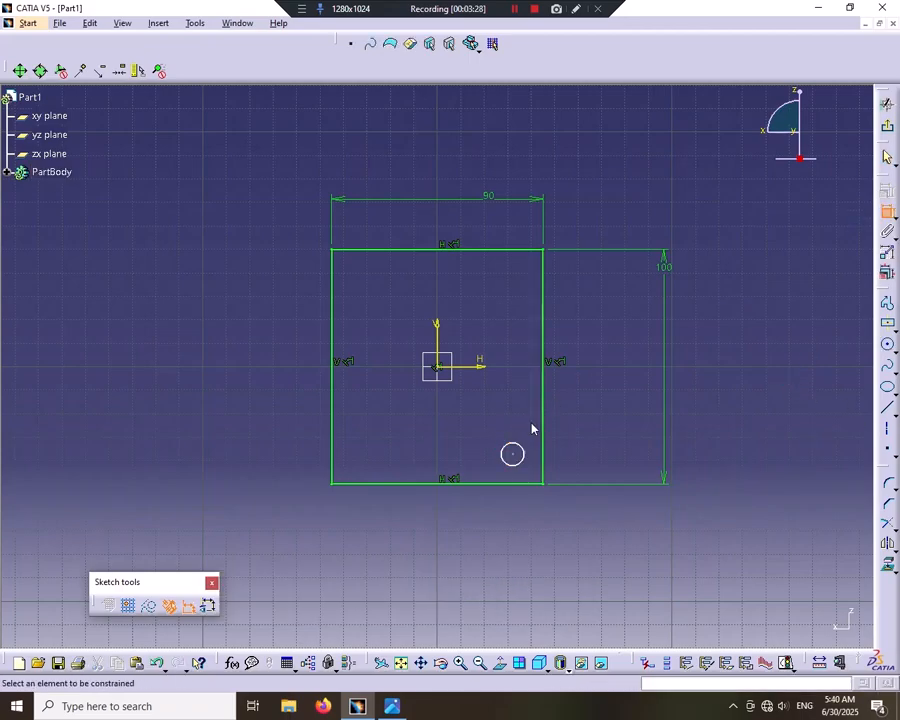
{"action": "left_click", "coordinate": [524, 450]}
{"action": "left_click", "coordinate": [478, 440]}
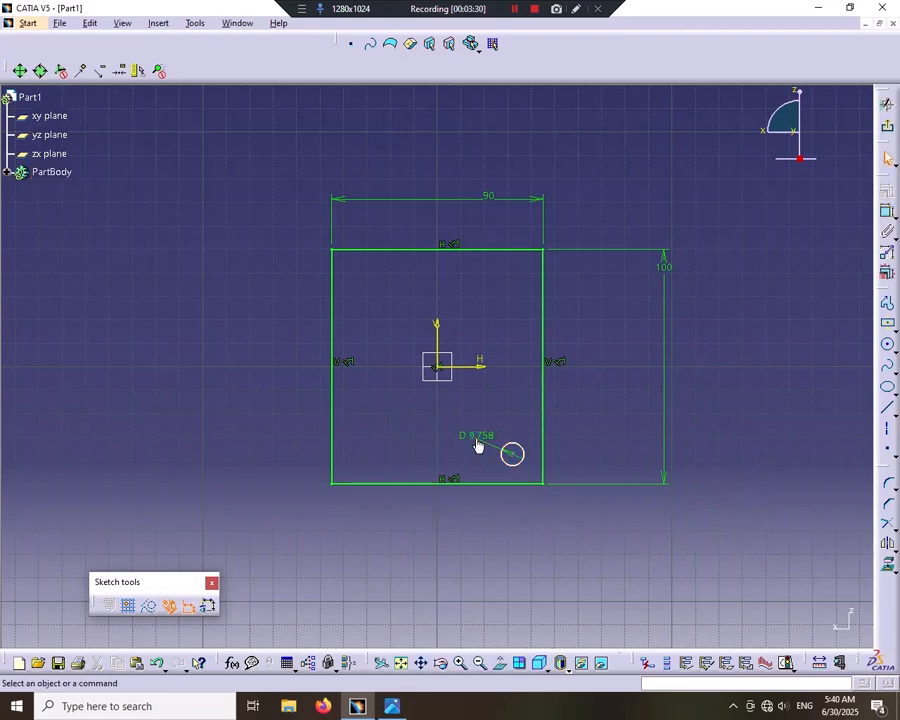
{"action": "double_click", "coordinate": [476, 436]}
{"action": "type", "text": "5"}
{"action": "left_click", "coordinate": [776, 624]}
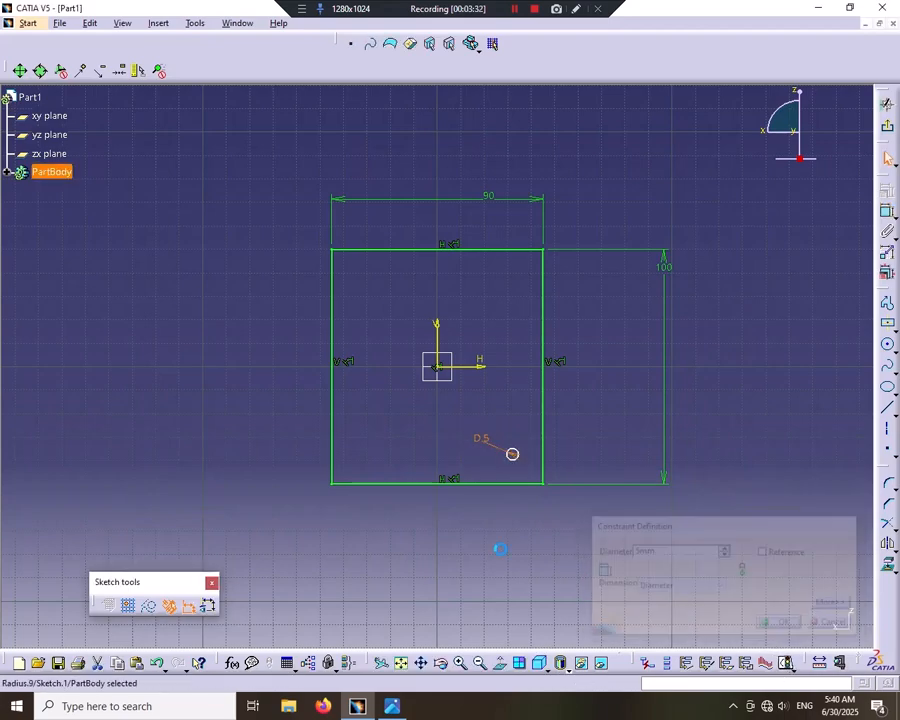
Constrain the distance between the circle and the rectangle's right edge to 5 mm.
{"action": "left_click", "coordinate": [514, 454]}
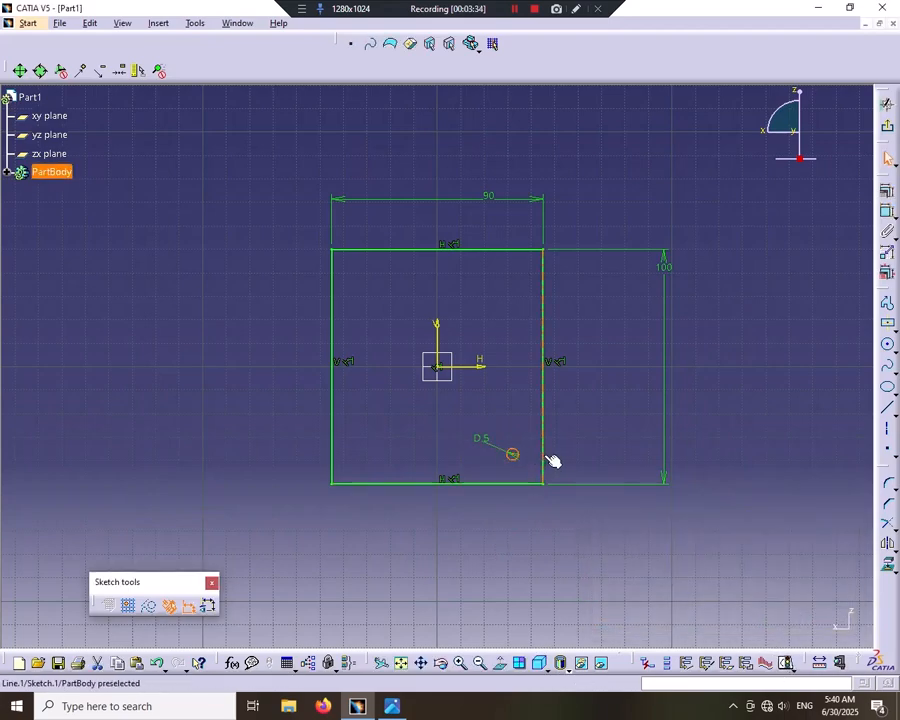
{"action": "left_click", "coordinate": [548, 457], "text": "ctrl"}
{"action": "left_click", "coordinate": [886, 211]}
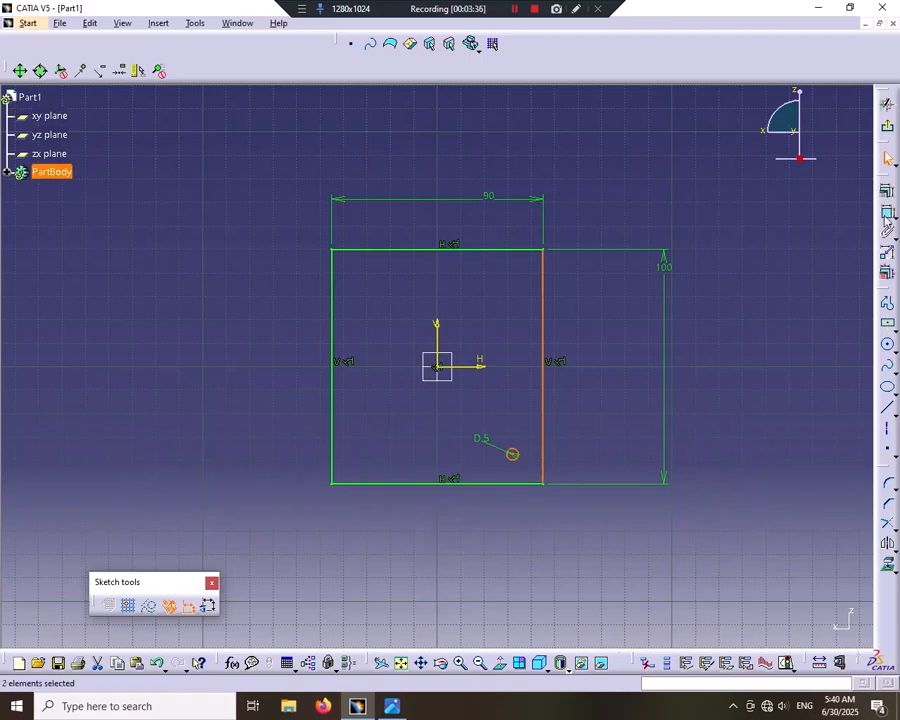
{"action": "left_click", "coordinate": [520, 404]}
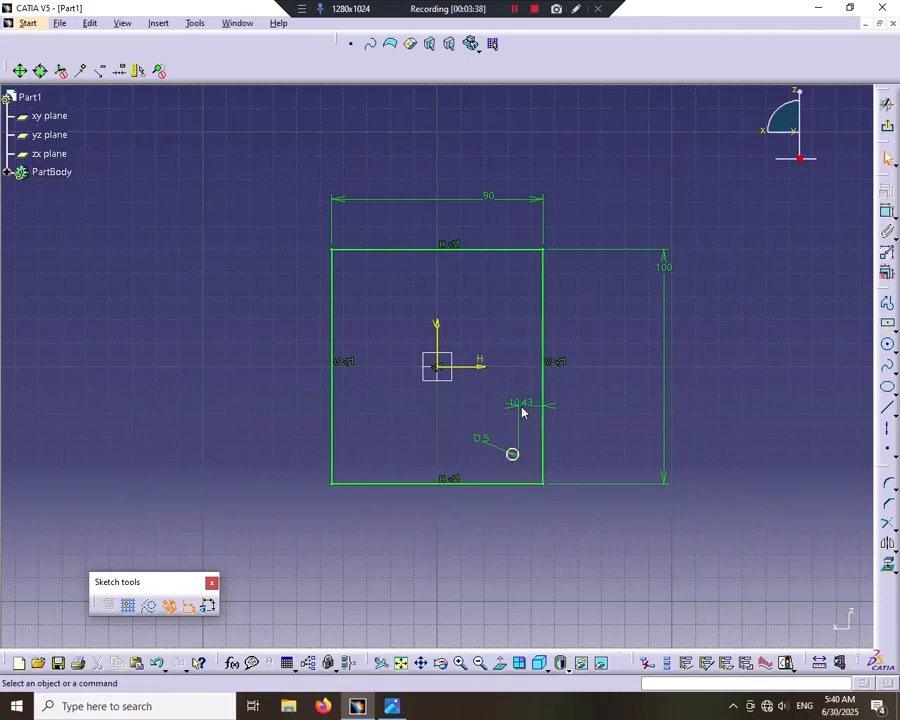
{"action": "double_click", "coordinate": [527, 403]}
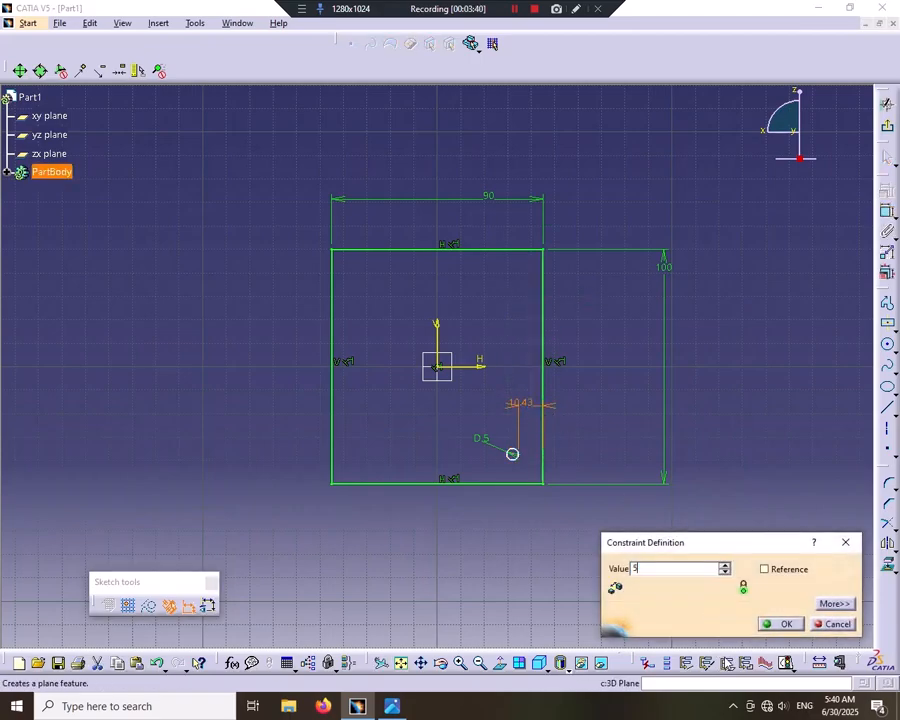
{"action": "type", "text": "5"}
{"action": "left_click", "coordinate": [765, 621]}
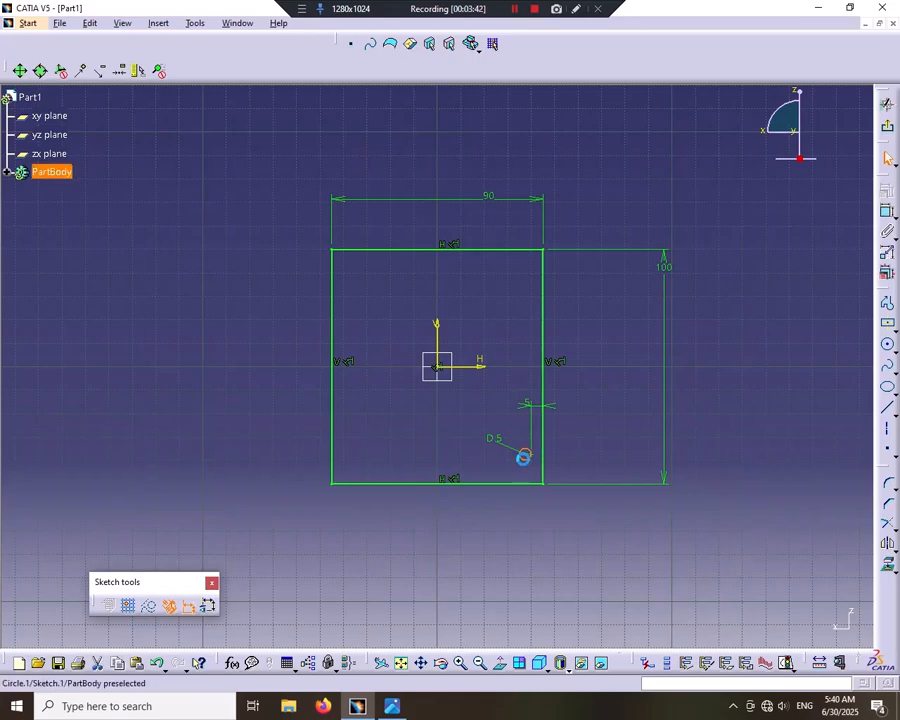
Constrain the distance between the circle and the rectangle's bottom edge to 5 mm.
{"action": "left_click", "coordinate": [887, 230]}
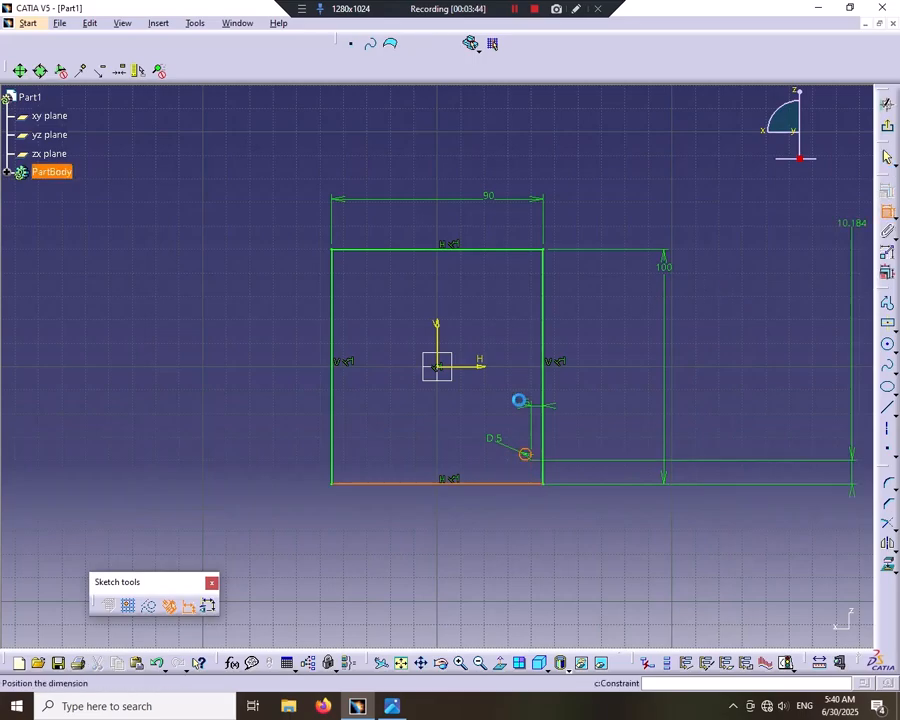
{"action": "left_click", "coordinate": [461, 463]}
{"action": "double_click", "coordinate": [461, 460]}
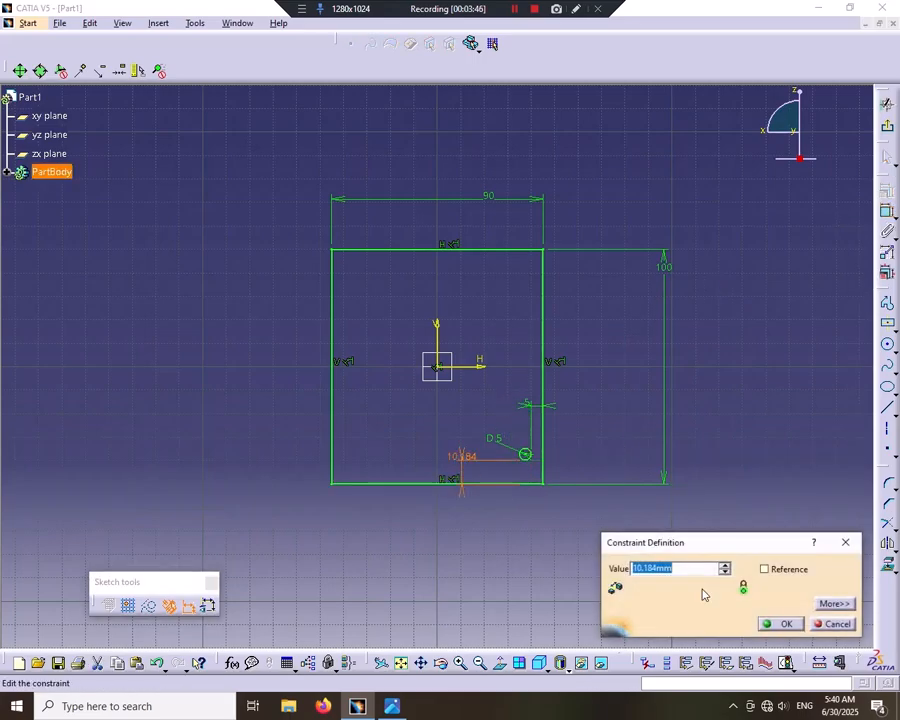
{"action": "type", "text": "5"}
{"action": "left_click", "coordinate": [777, 622]}
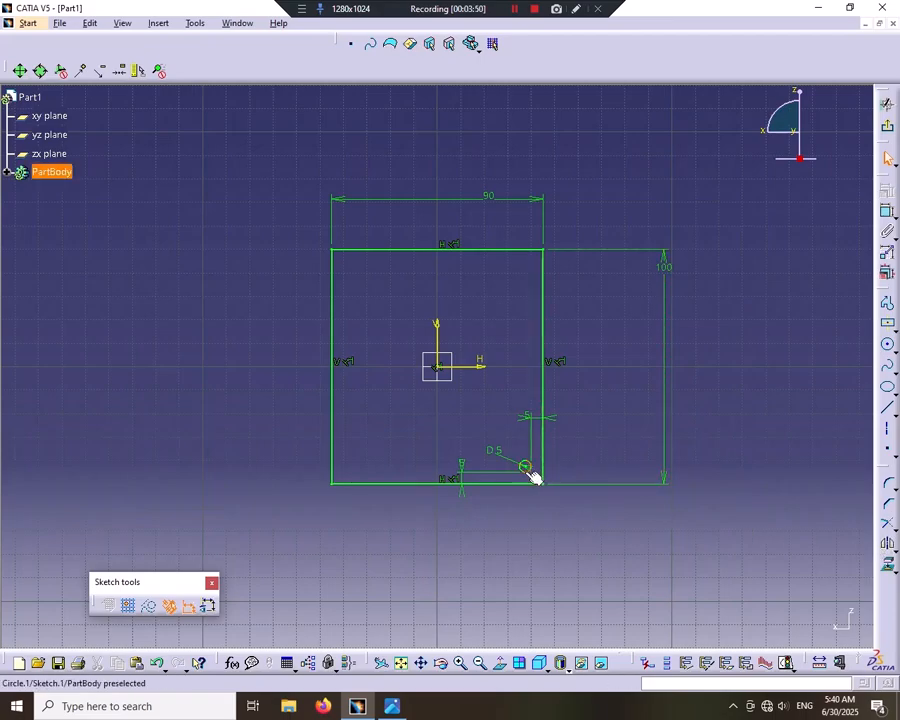
Mirror the circle about the horizontal axis, then mirror both circles about the vertical axis to get four corner holes.
{"action": "left_click", "coordinate": [887, 543]}
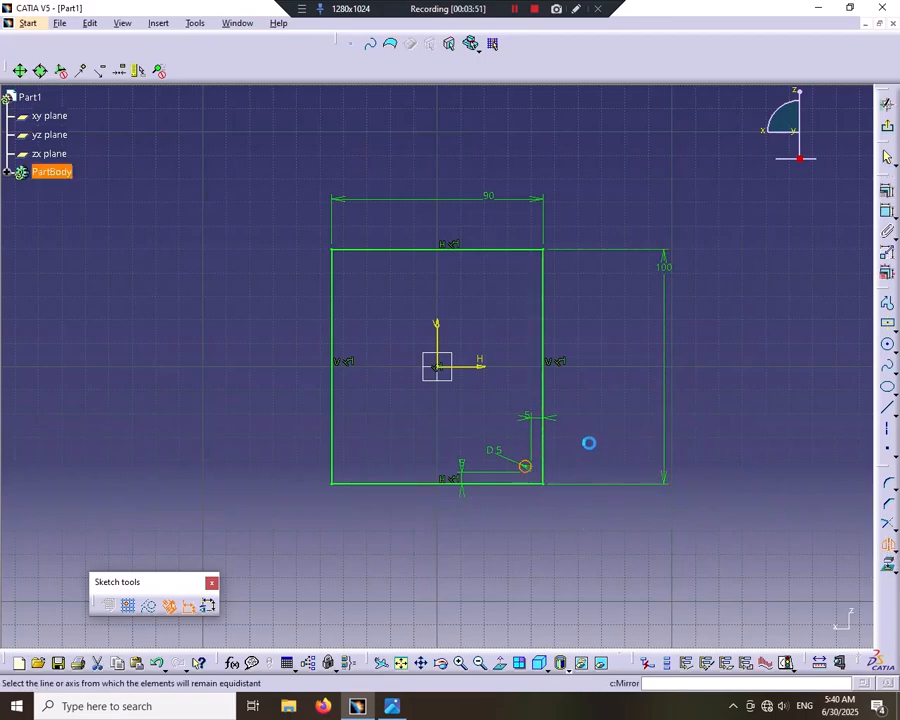
{"action": "left_click", "coordinate": [486, 367]}
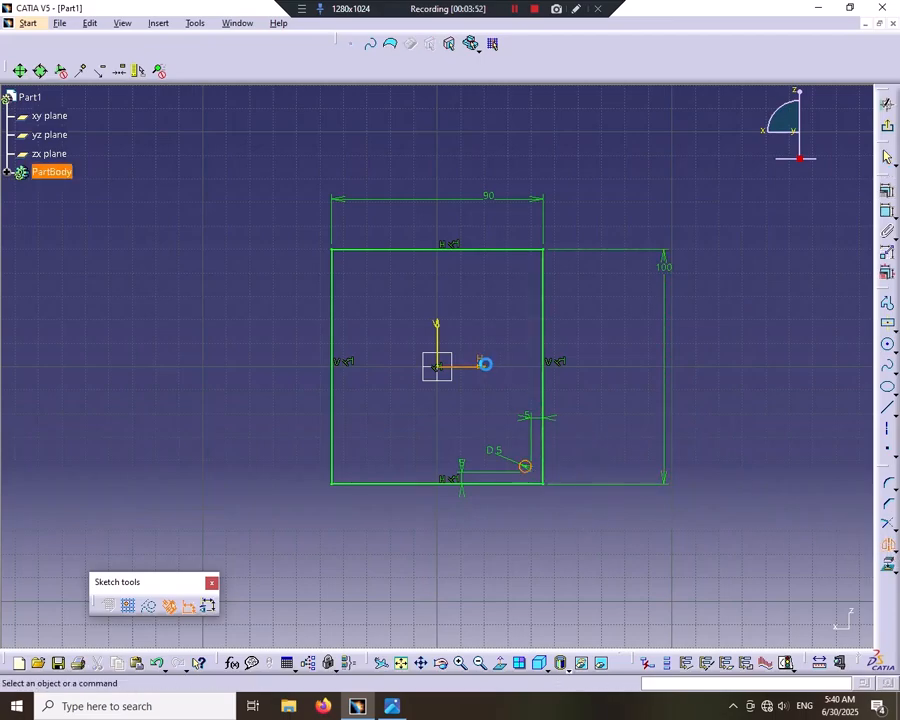
{"action": "left_click", "coordinate": [525, 270]}
{"action": "left_click", "coordinate": [538, 478], "text": "ctrl"}
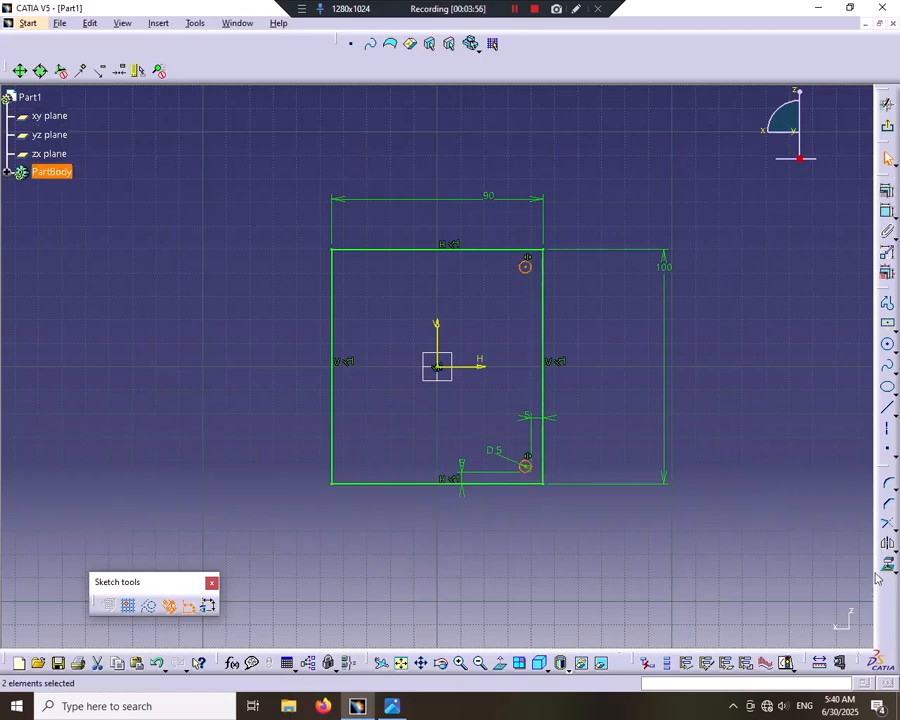
{"action": "left_click", "coordinate": [887, 543]}
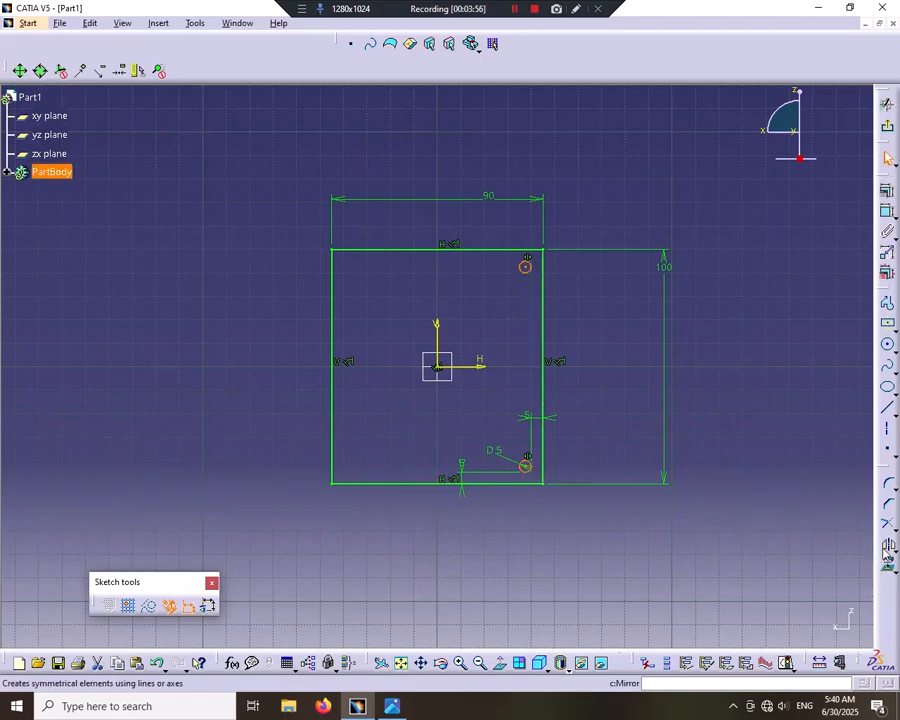
{"action": "left_click", "coordinate": [443, 339]}
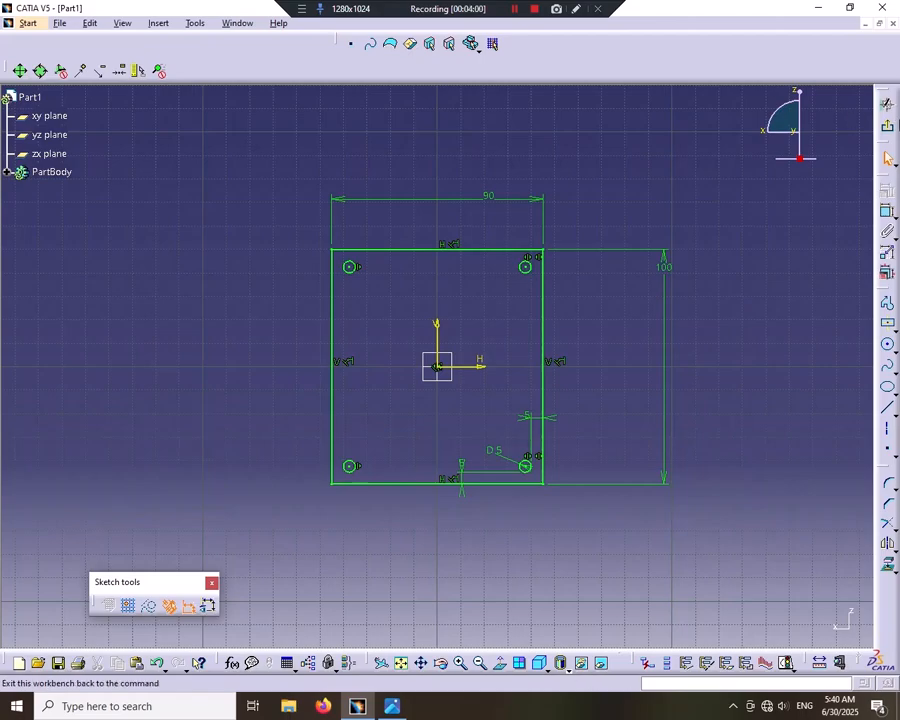
Exit the sketch and pad the plate profile with its four holes to a length of 5 mm.
{"action": "left_click", "coordinate": [888, 130]}
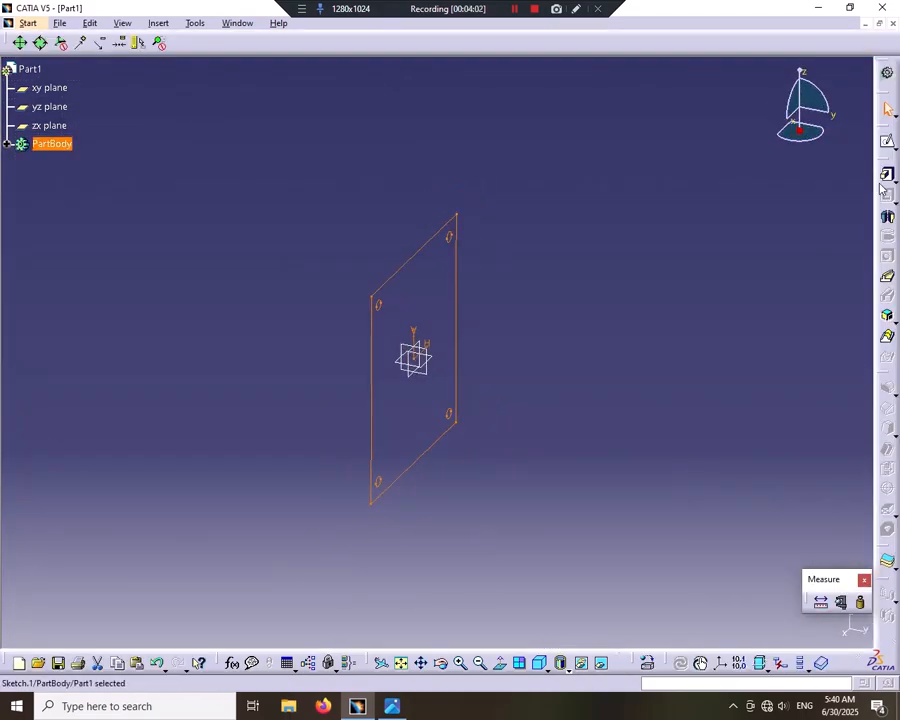
{"action": "left_click", "coordinate": [887, 174]}
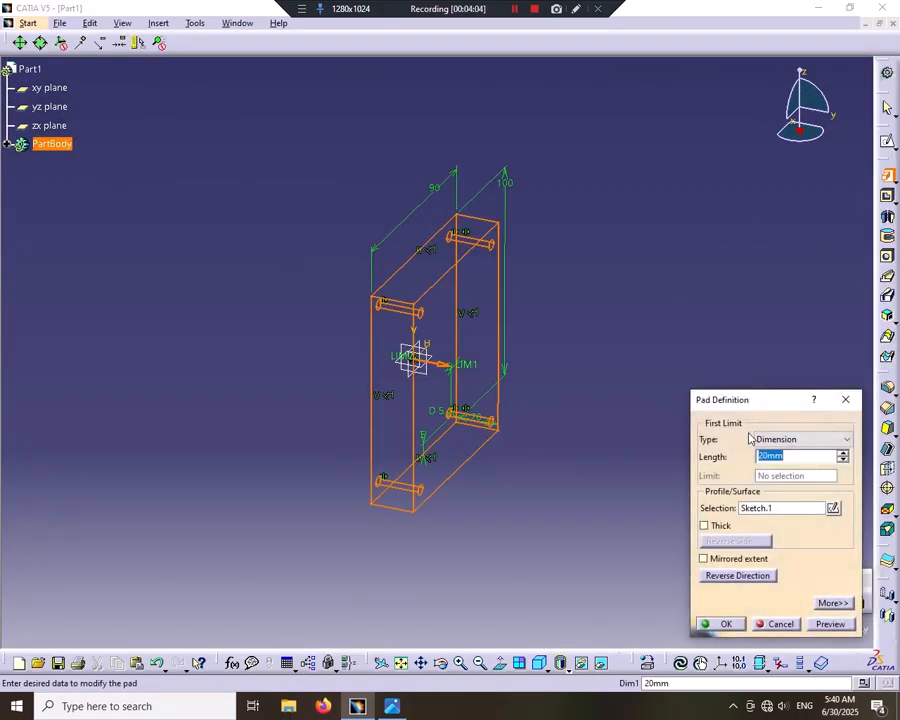
{"action": "left_click", "coordinate": [829, 624]}
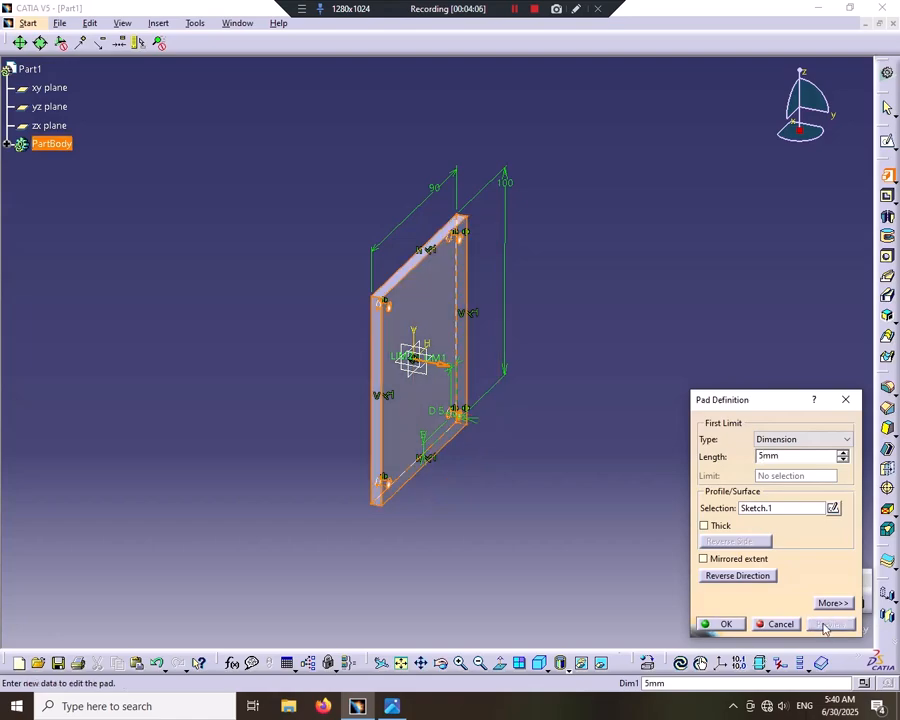
{"action": "left_click", "coordinate": [720, 624]}
Examine the base plate from several angles and compare its orientation with the bracket reference image 1.PNG.
{"action": "middle_click_drag", "start_coordinate": [583, 482], "coordinate": [408, 261]}
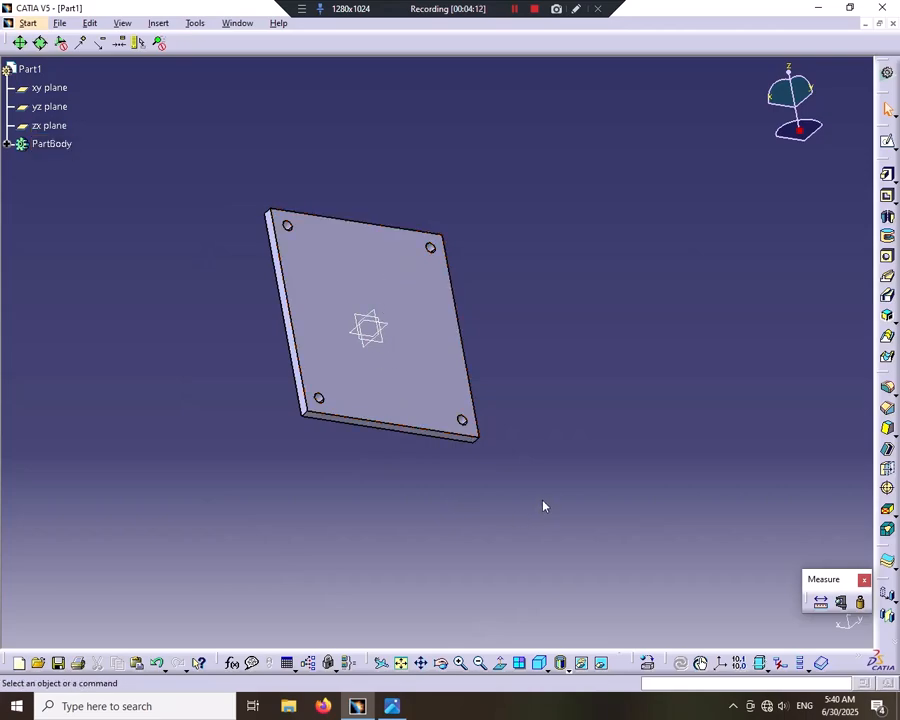
{"action": "middle_click_drag", "start_coordinate": [542, 504], "coordinate": [424, 468]}
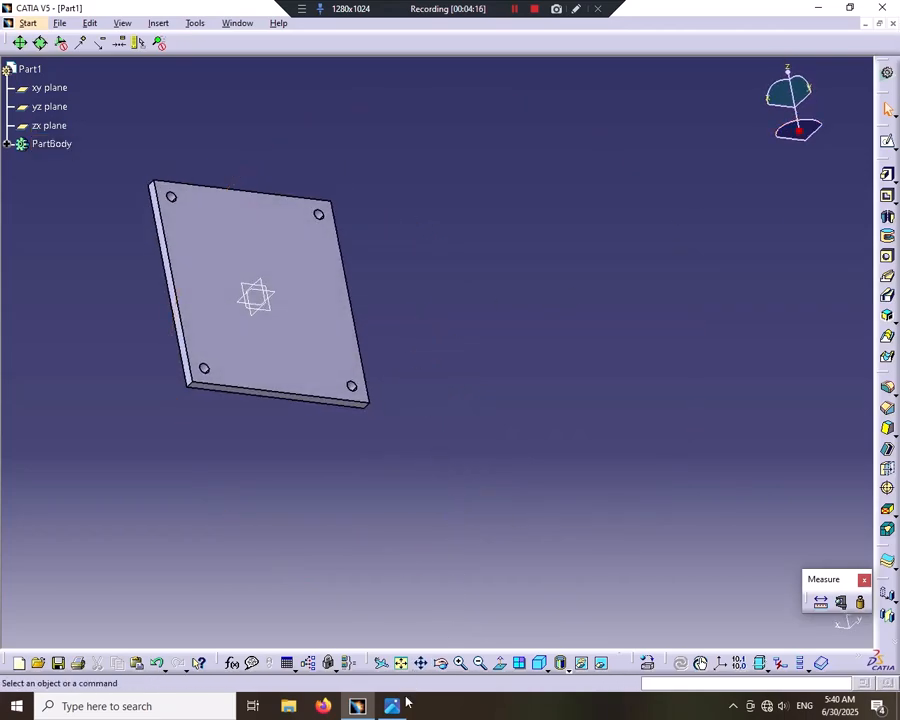
{"action": "left_click", "coordinate": [357, 706]}
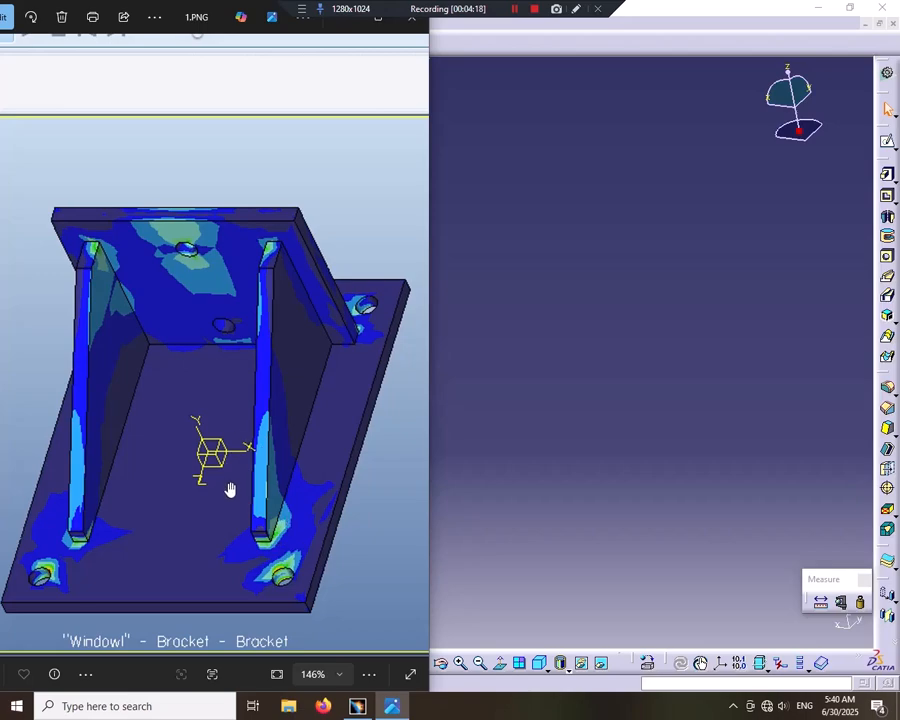
{"action": "middle_click_drag", "start_coordinate": [480, 345], "coordinate": [653, 428]}
{"action": "left_click", "coordinate": [393, 708]}
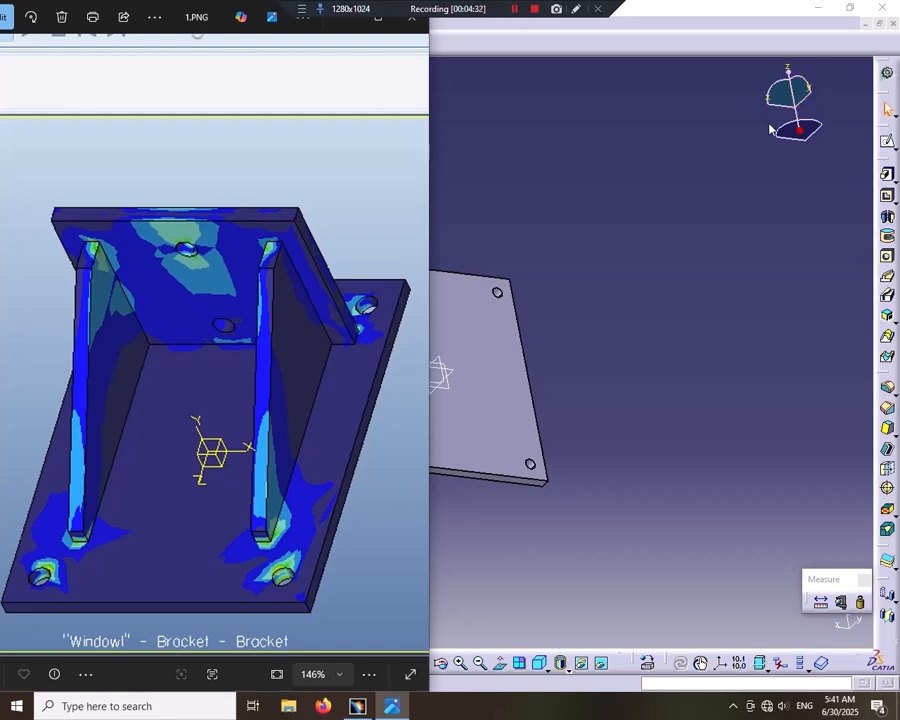
{"action": "left_click_drag", "start_coordinate": [790, 80], "coordinate": [820, 157]}
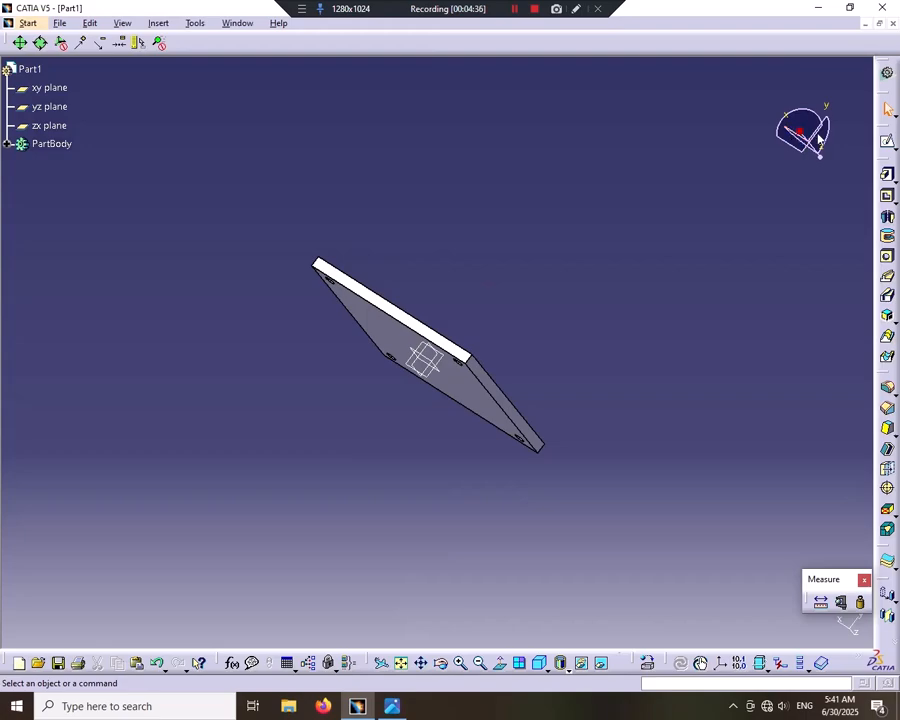
{"action": "middle_click_drag", "start_coordinate": [595, 298], "coordinate": [631, 294]}
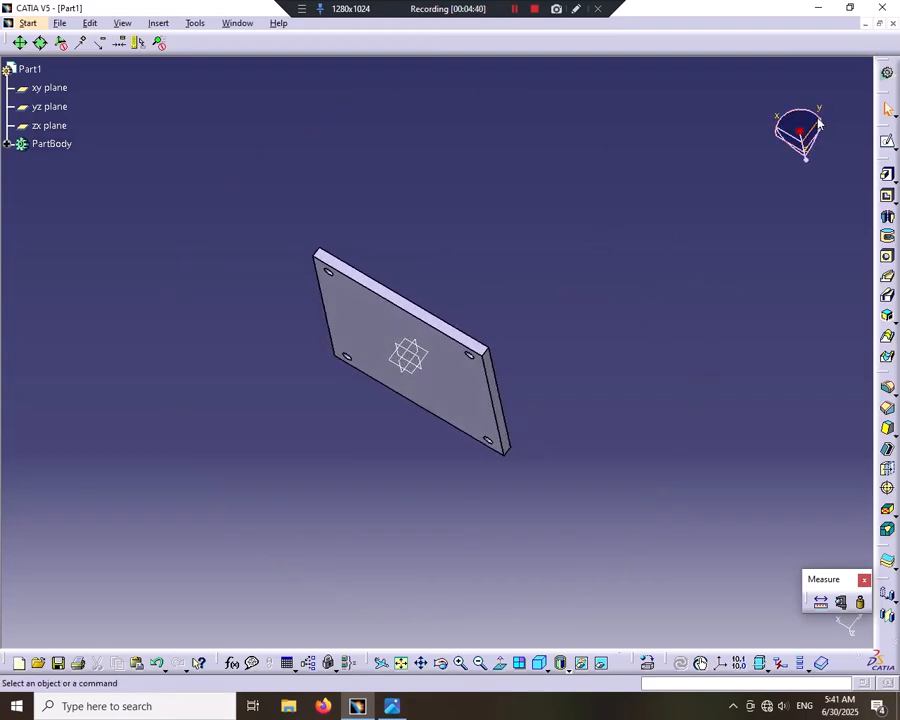
{"action": "left_click_drag", "start_coordinate": [810, 116], "coordinate": [838, 146]}
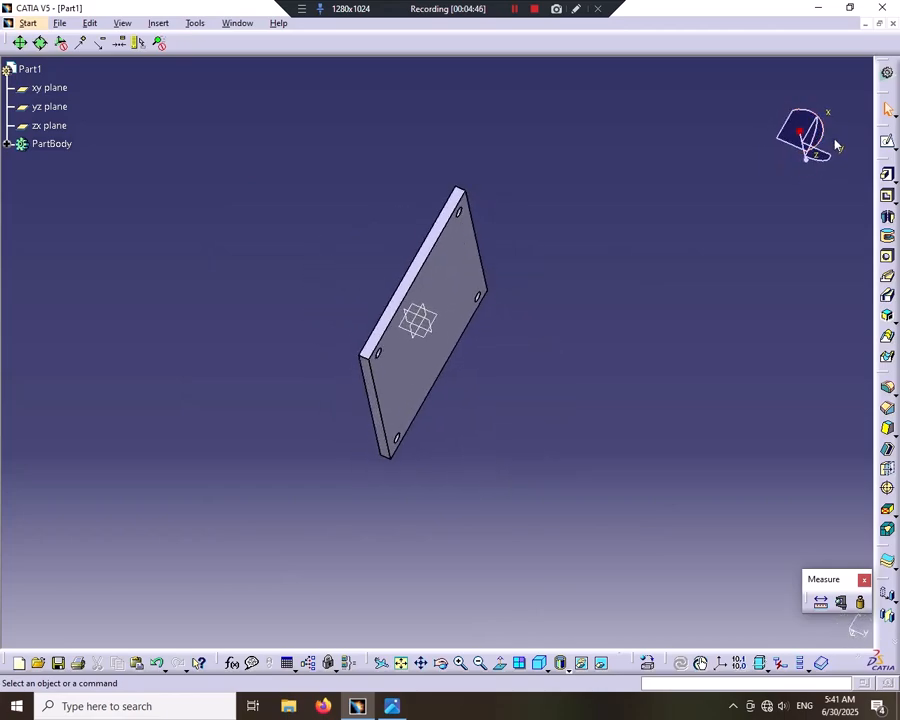
Examine the base plate's broad faces and side edges, and check the upright plate's position in reference image 1.PNG.
{"action": "middle_click_drag", "start_coordinate": [548, 361], "coordinate": [500, 323]}
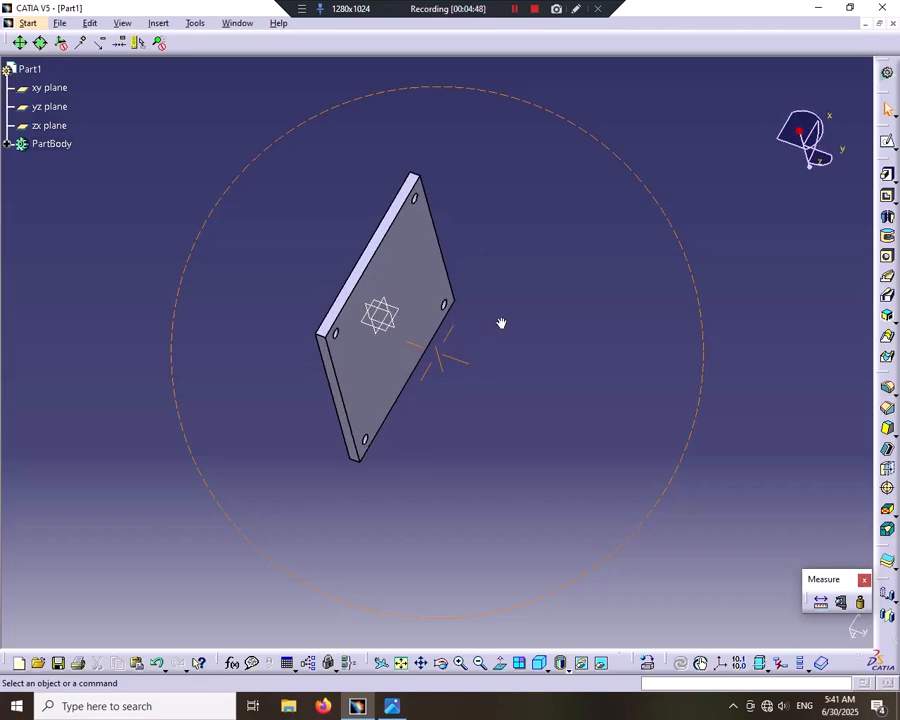
{"action": "middle_click_drag", "start_coordinate": [458, 412], "coordinate": [376, 368]}
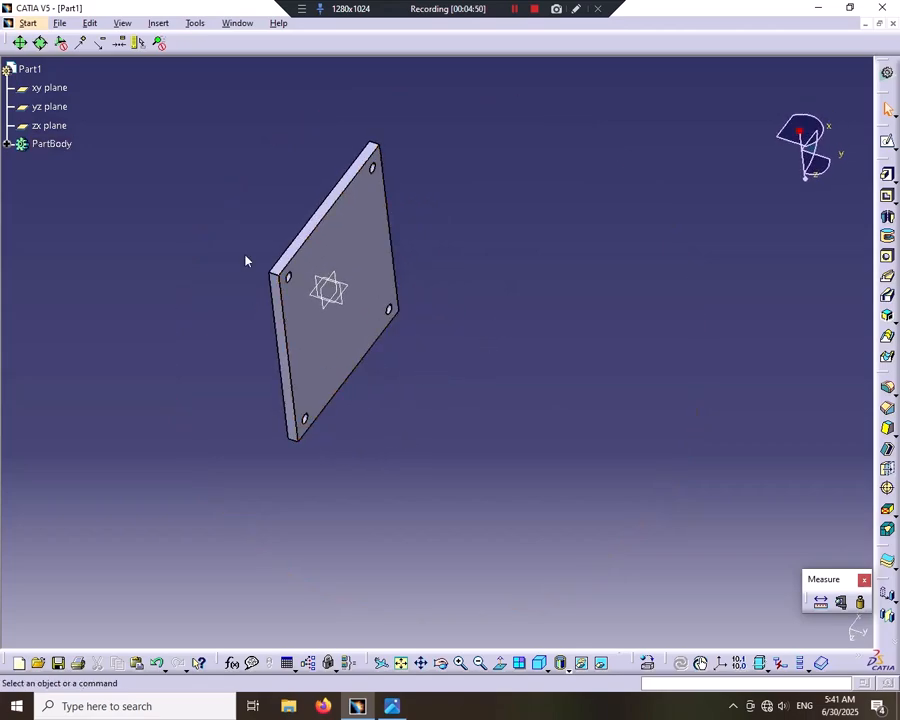
{"action": "middle_click_drag", "start_coordinate": [247, 259], "coordinate": [299, 216]}
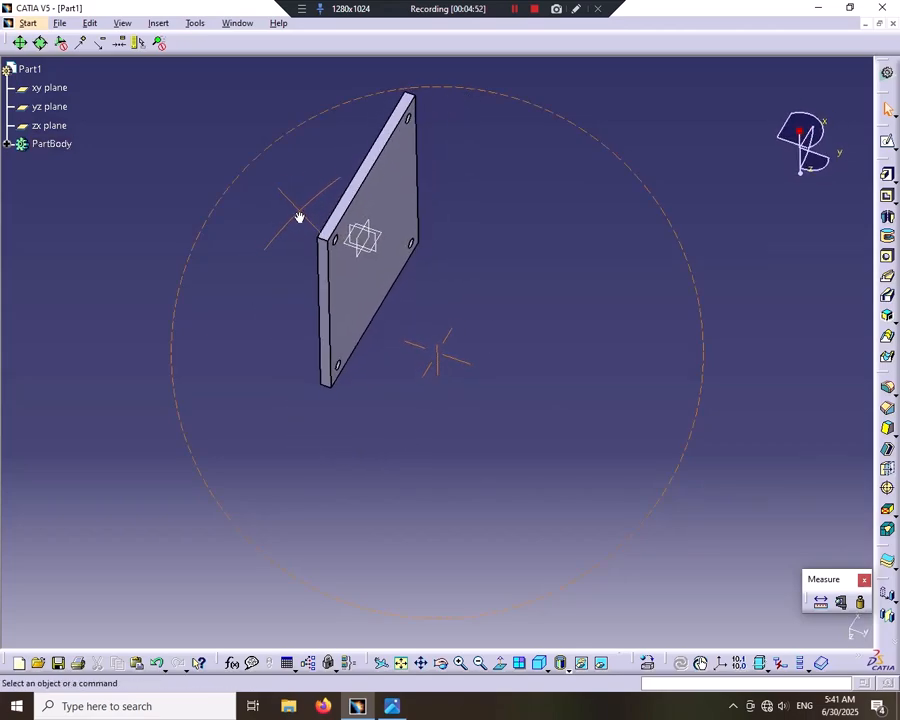
{"action": "middle_click", "coordinate": [299, 216]}
{"action": "middle_click_drag", "start_coordinate": [570, 160], "coordinate": [428, 151]}
{"action": "middle_click_drag", "start_coordinate": [542, 99], "coordinate": [378, 210]}
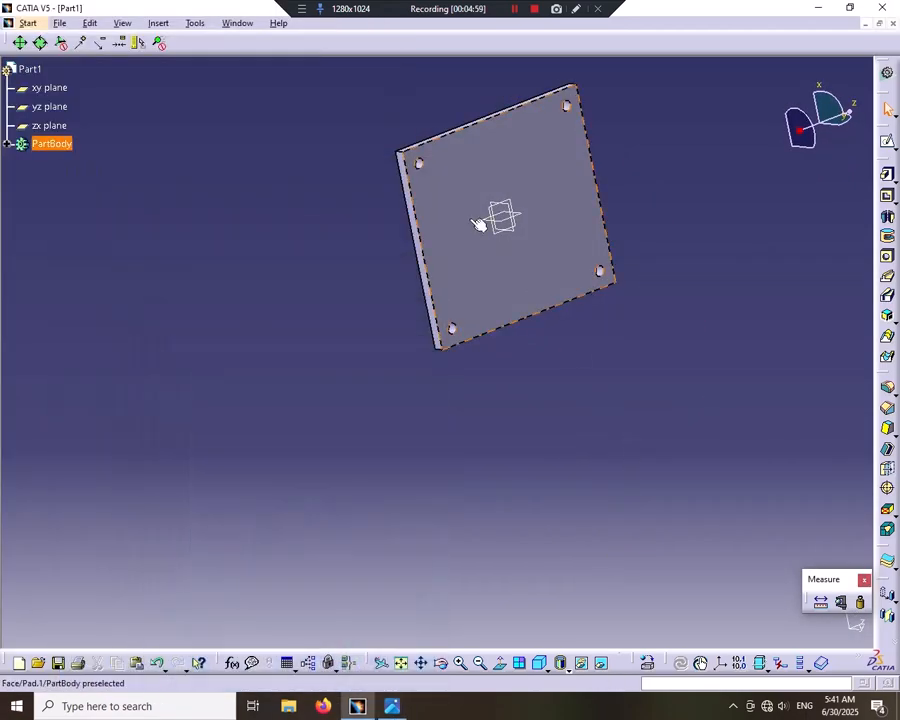
{"action": "middle_click_drag", "start_coordinate": [476, 222], "coordinate": [299, 402]}
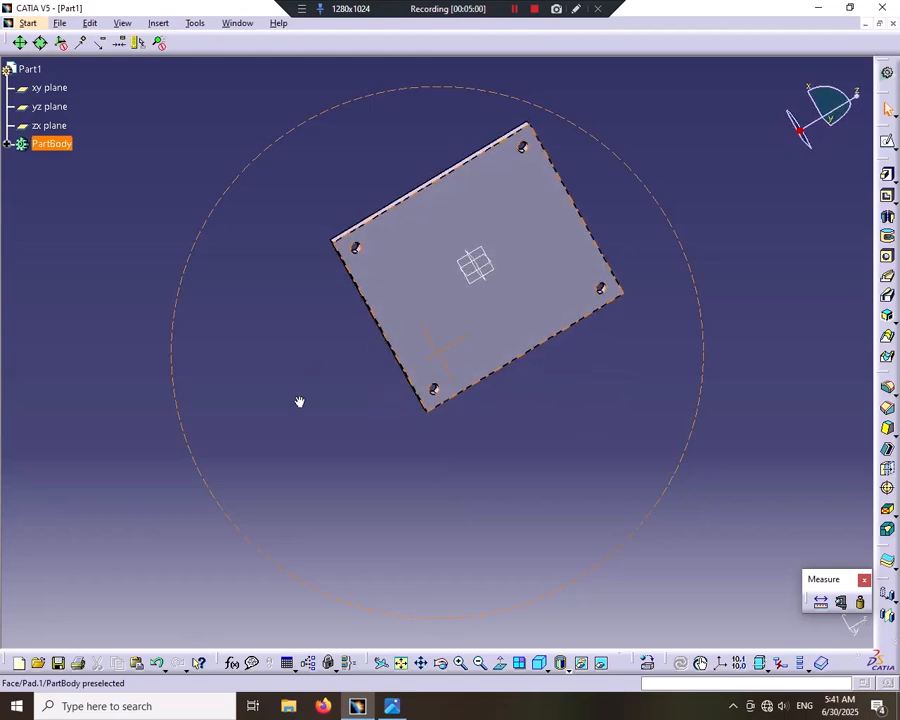
{"action": "middle_click_drag", "start_coordinate": [641, 416], "coordinate": [600, 130]}
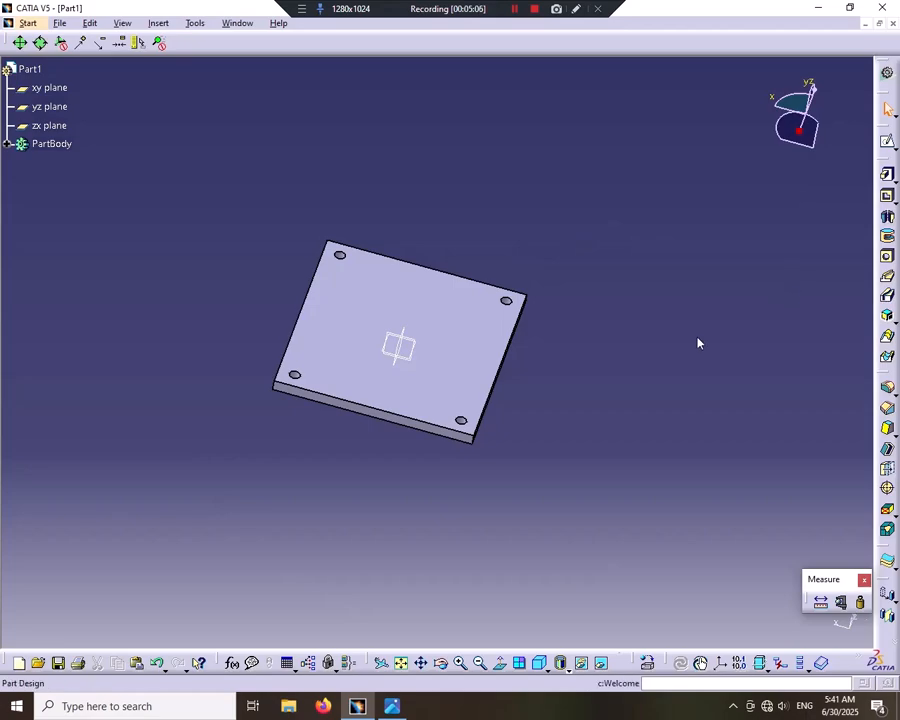
{"action": "middle_click_drag", "start_coordinate": [699, 342], "coordinate": [679, 92]}
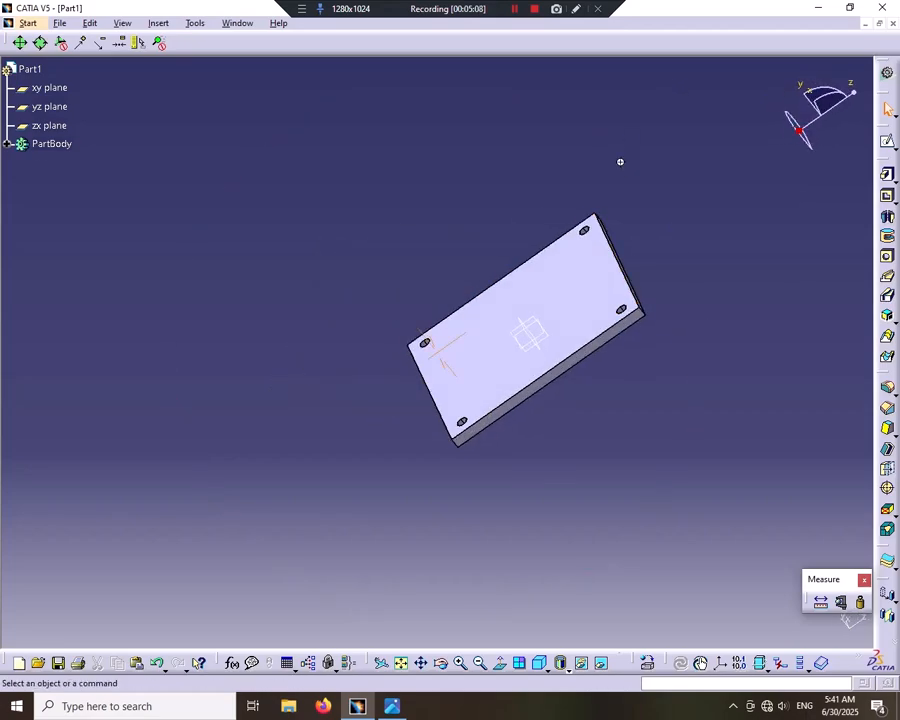
{"action": "middle_click_drag", "start_coordinate": [620, 161], "coordinate": [553, 404]}
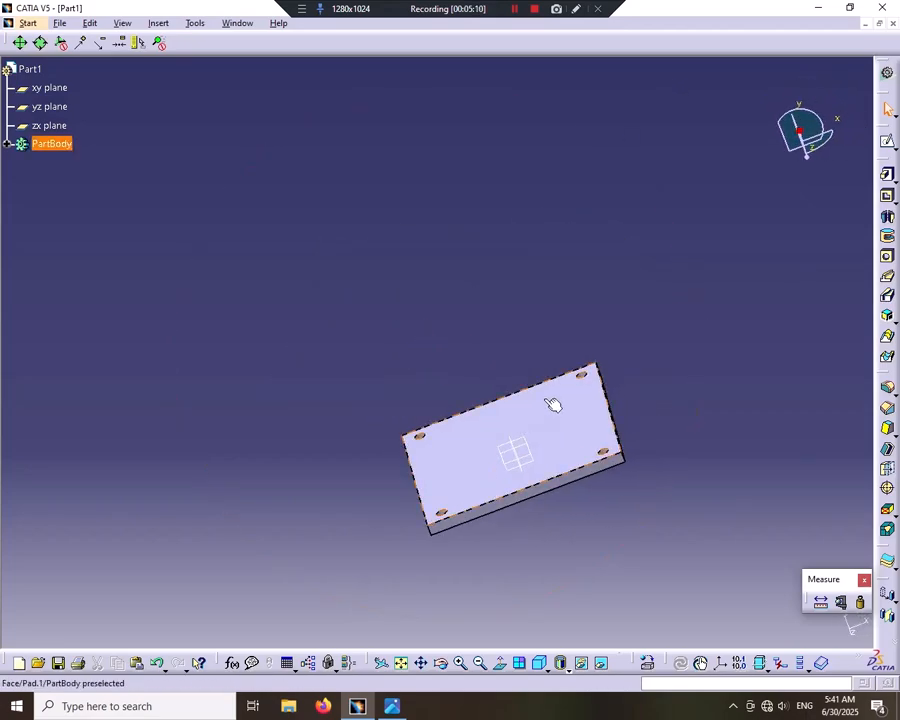
{"action": "middle_click_drag", "start_coordinate": [603, 362], "coordinate": [630, 352]}
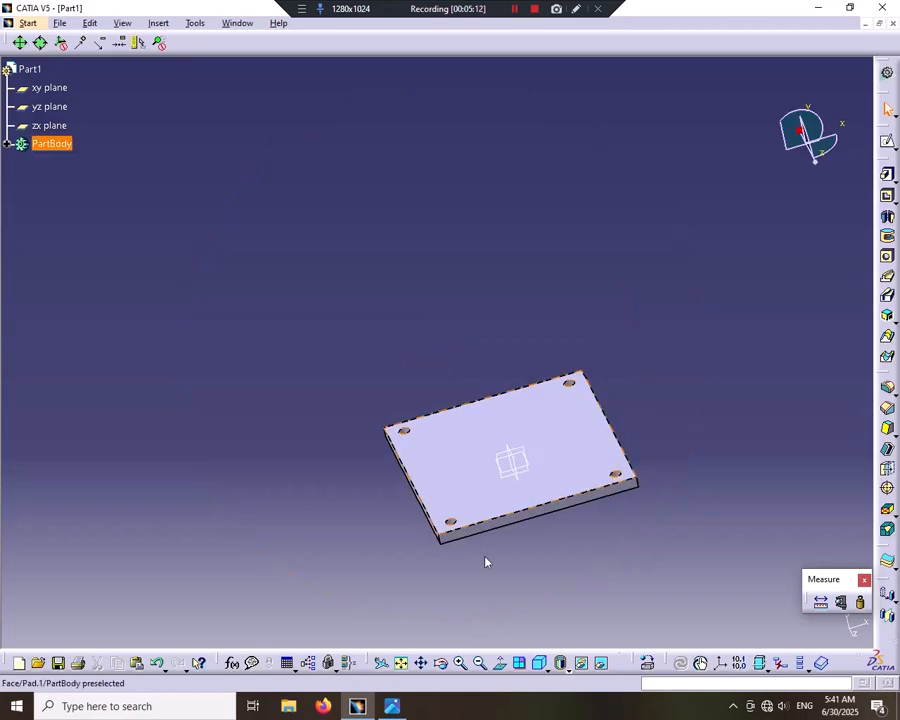
{"action": "middle_click_drag", "start_coordinate": [486, 562], "coordinate": [275, 462]}
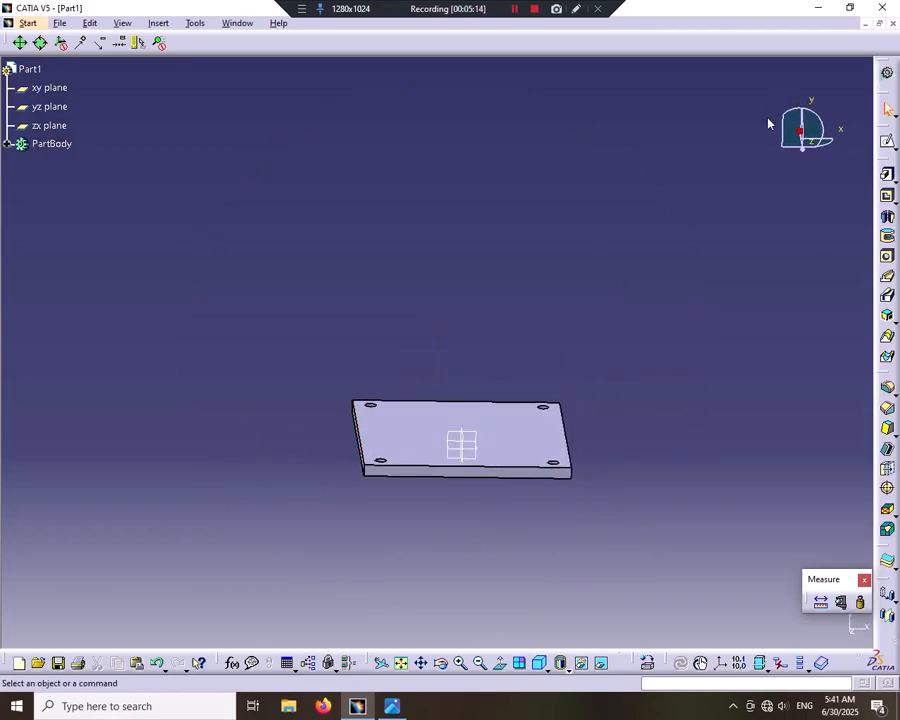
{"action": "left_click", "coordinate": [392, 706]}
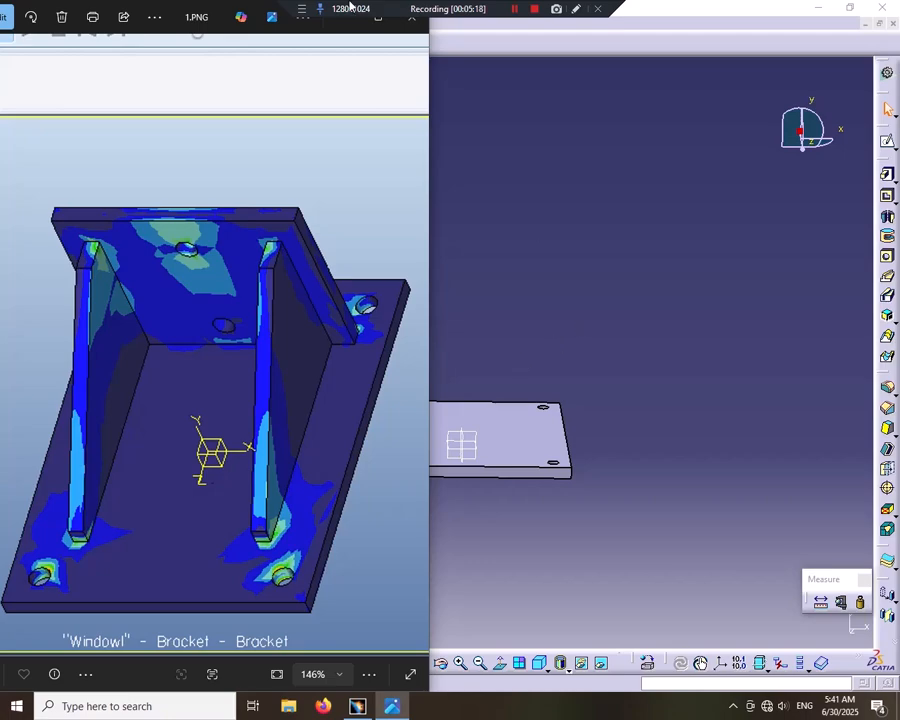
{"action": "left_click", "coordinate": [530, 243]}
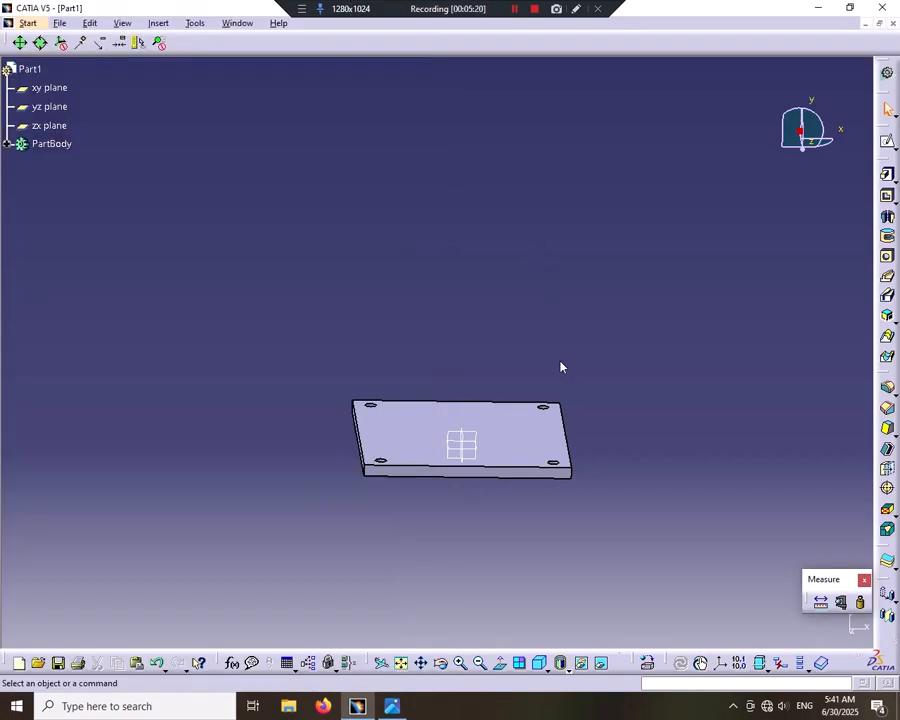
Start a sketch on the base plate's narrow side face and draw a centred rectangle about 38 by 35 mm above it on the vertical axis.
{"action": "middle_click_drag", "start_coordinate": [429, 549], "coordinate": [389, 503]}
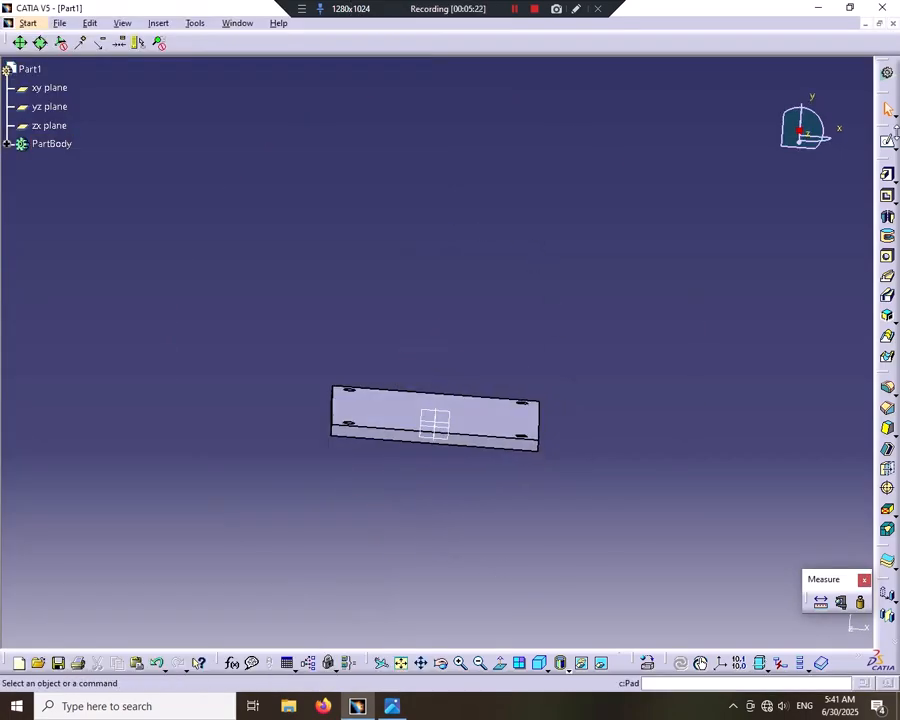
{"action": "left_click", "coordinate": [887, 141]}
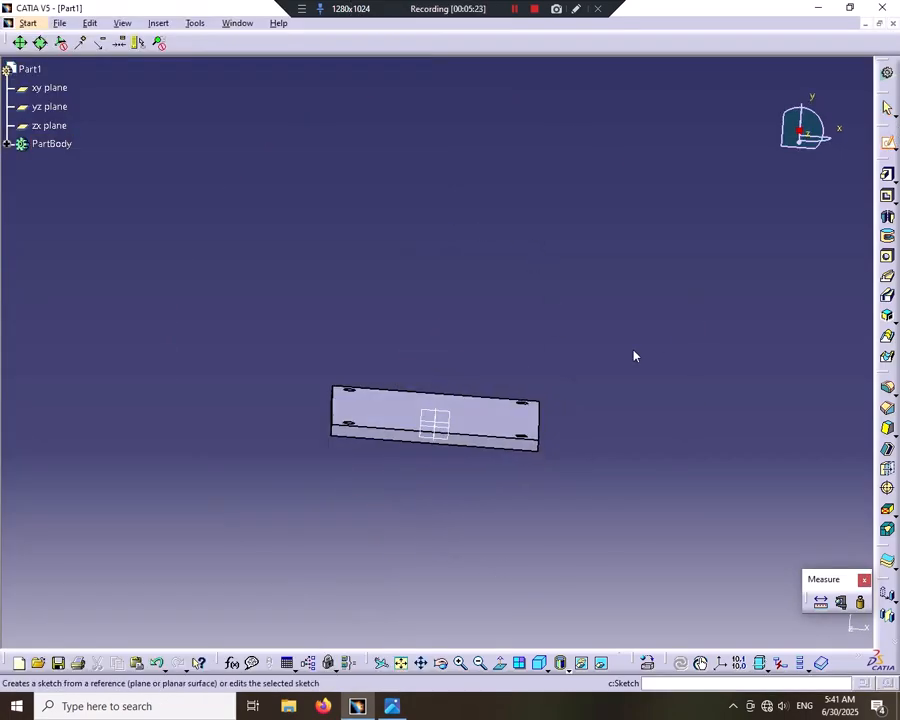
{"action": "left_click", "coordinate": [477, 440]}
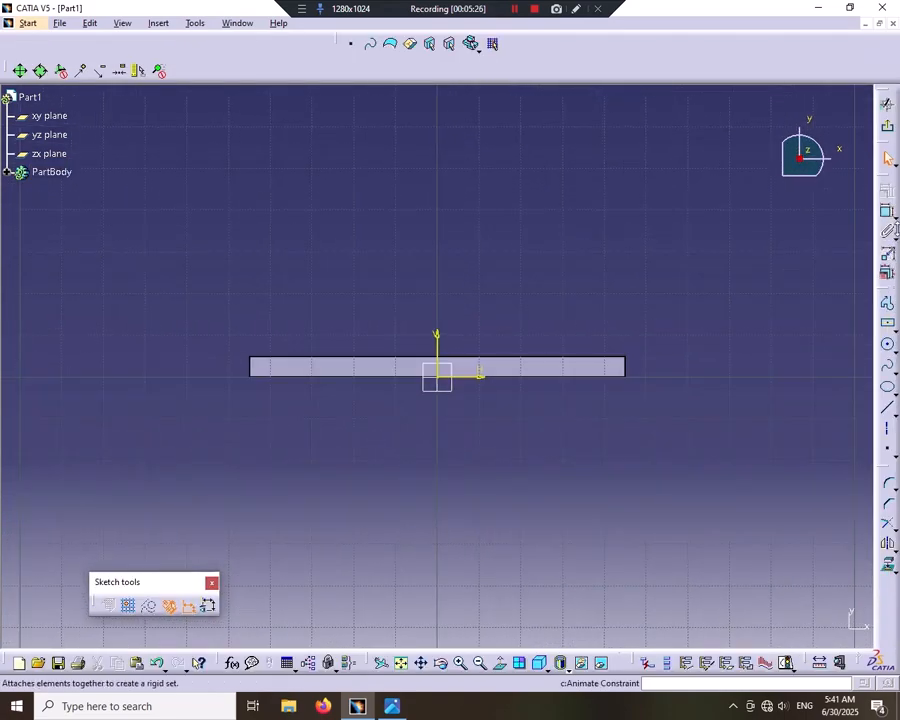
{"action": "left_click", "coordinate": [887, 324]}
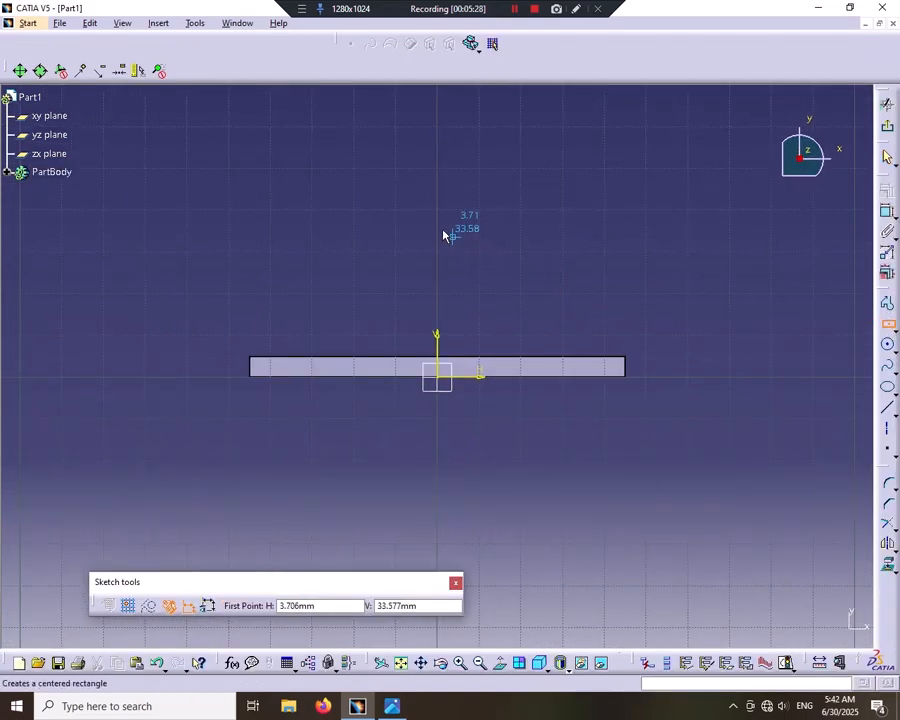
{"action": "left_click", "coordinate": [439, 227]}
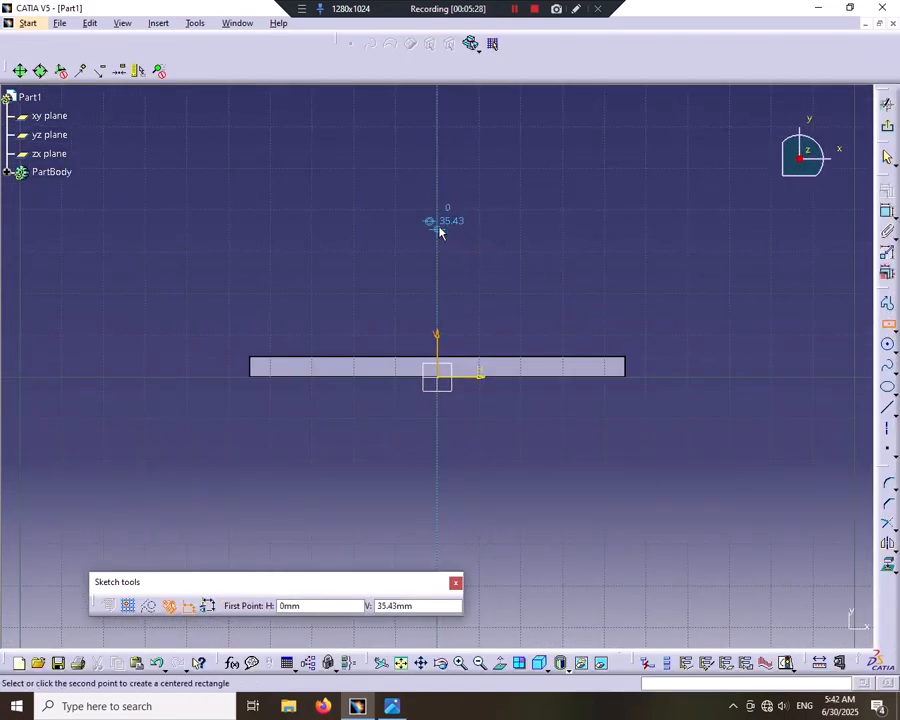
{"action": "left_click", "coordinate": [517, 158]}
{"action": "left_click", "coordinate": [611, 245]}
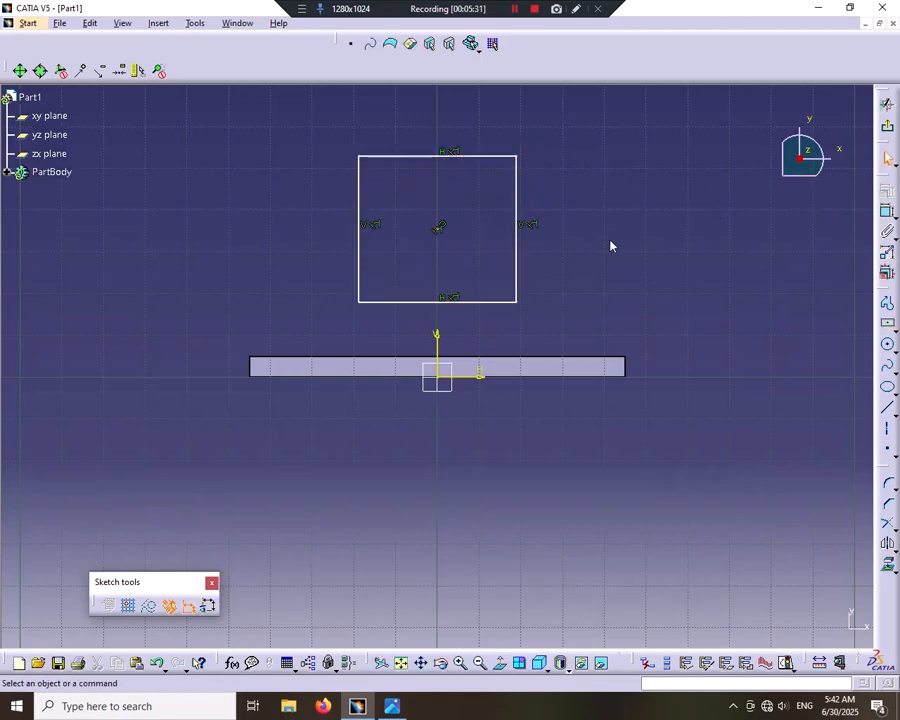
Constrain the rectangle's height to 40 mm.
{"action": "left_click", "coordinate": [522, 250]}
{"action": "left_click", "coordinate": [887, 211]}
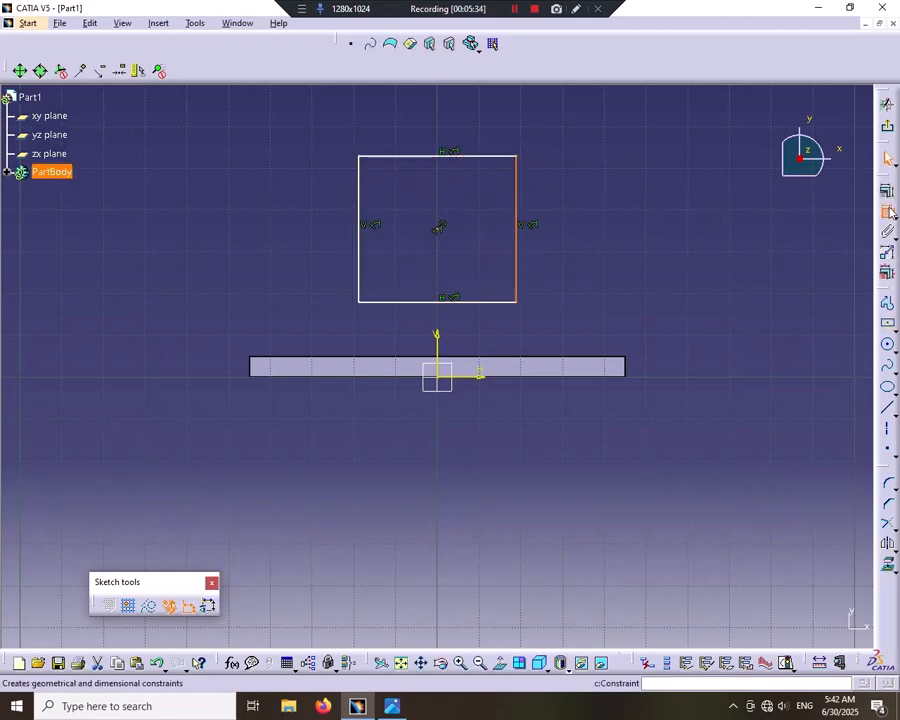
{"action": "left_click", "coordinate": [691, 240]}
{"action": "double_click", "coordinate": [693, 244]}
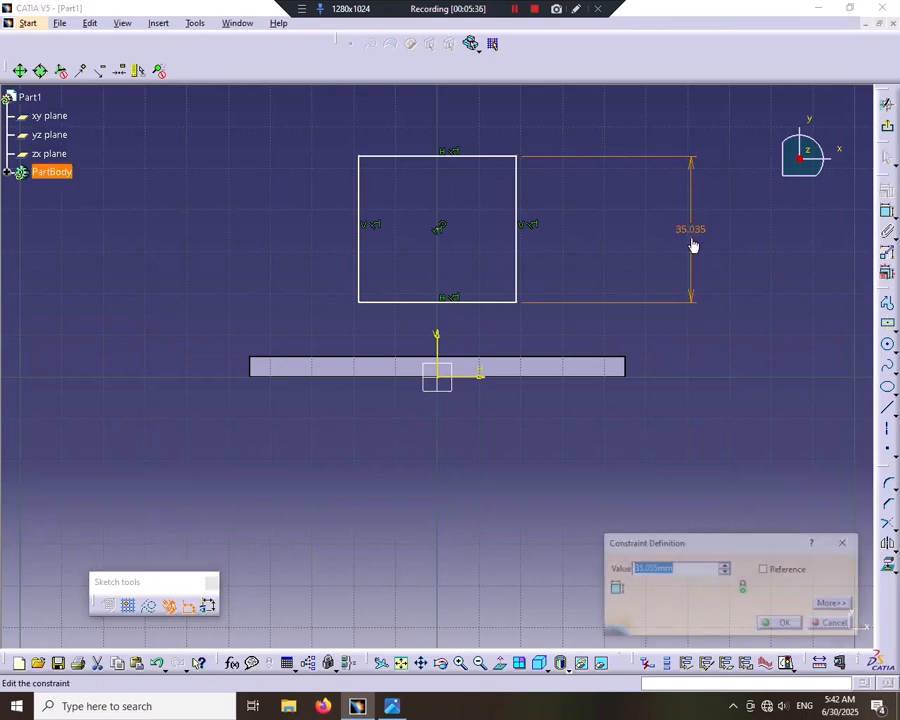
{"action": "type", "text": "40"}
{"action": "key", "text": "Return"}
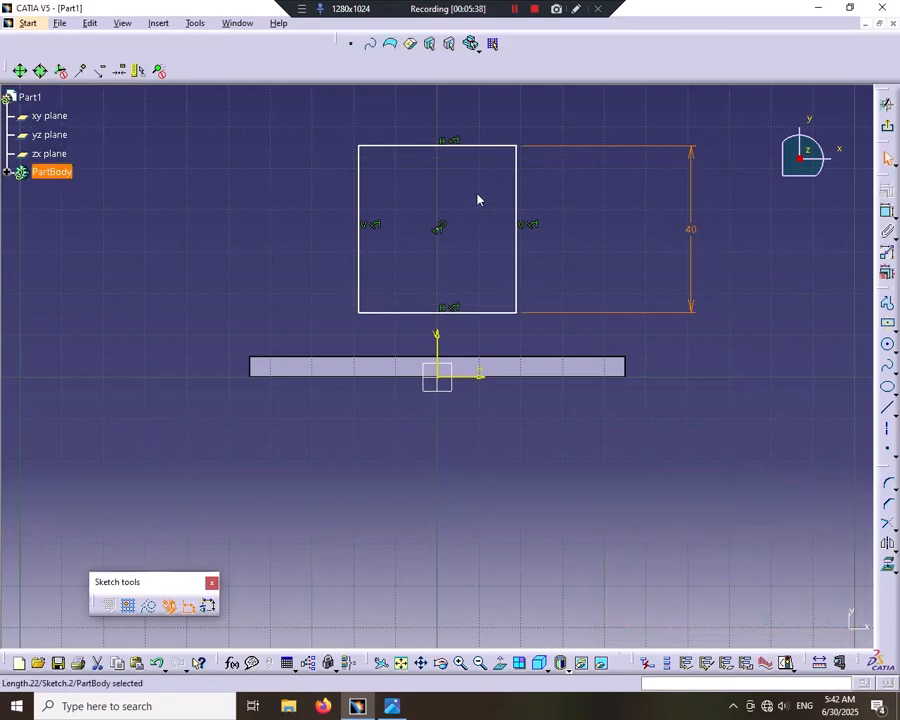
Constrain the rectangle's width to 70 mm.
{"action": "left_click", "coordinate": [499, 148]}
{"action": "left_click", "coordinate": [887, 211]}
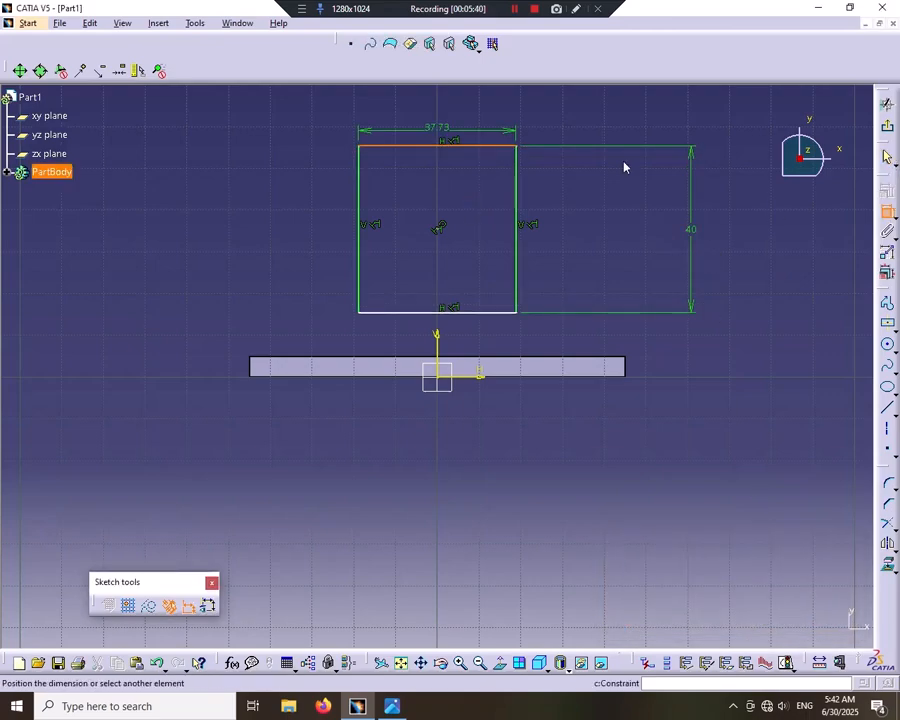
{"action": "left_click", "coordinate": [572, 119]}
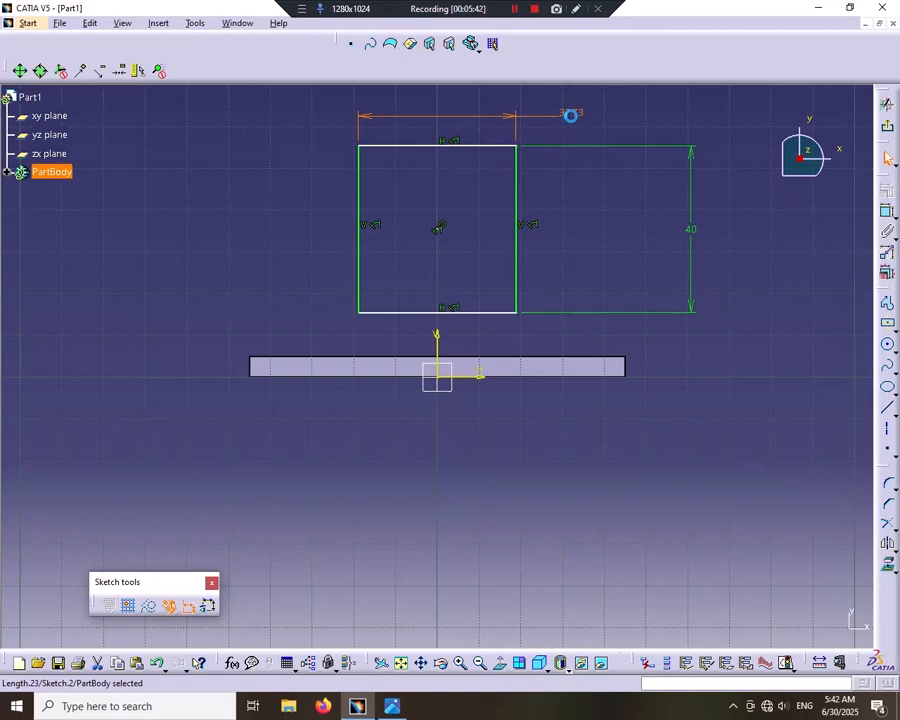
{"action": "double_click", "coordinate": [570, 116]}
{"action": "type", "text": "70"}
{"action": "left_click", "coordinate": [767, 625]}
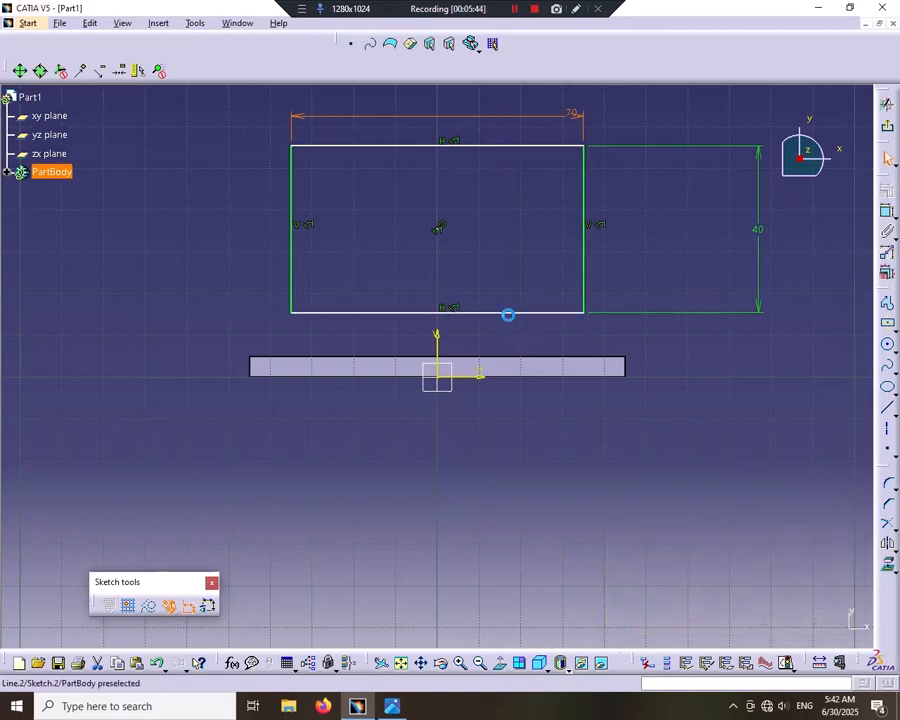
Make the rectangle's bottom edge coincident with the top edge of the base plate.
{"action": "left_click", "coordinate": [508, 313]}
{"action": "left_click", "coordinate": [520, 360], "text": "ctrl"}
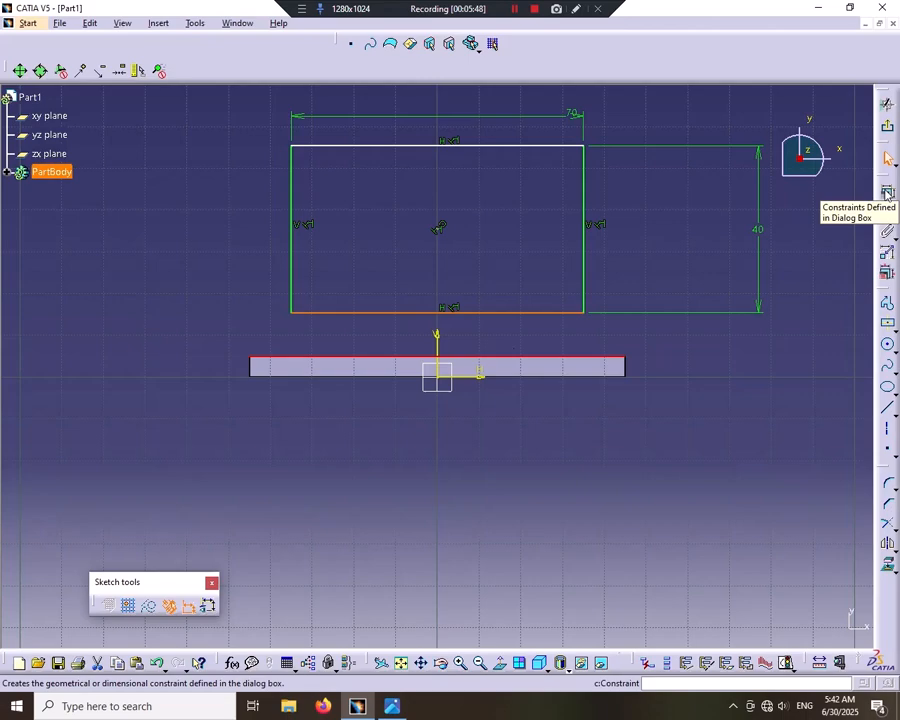
{"action": "left_click", "coordinate": [886, 193]}
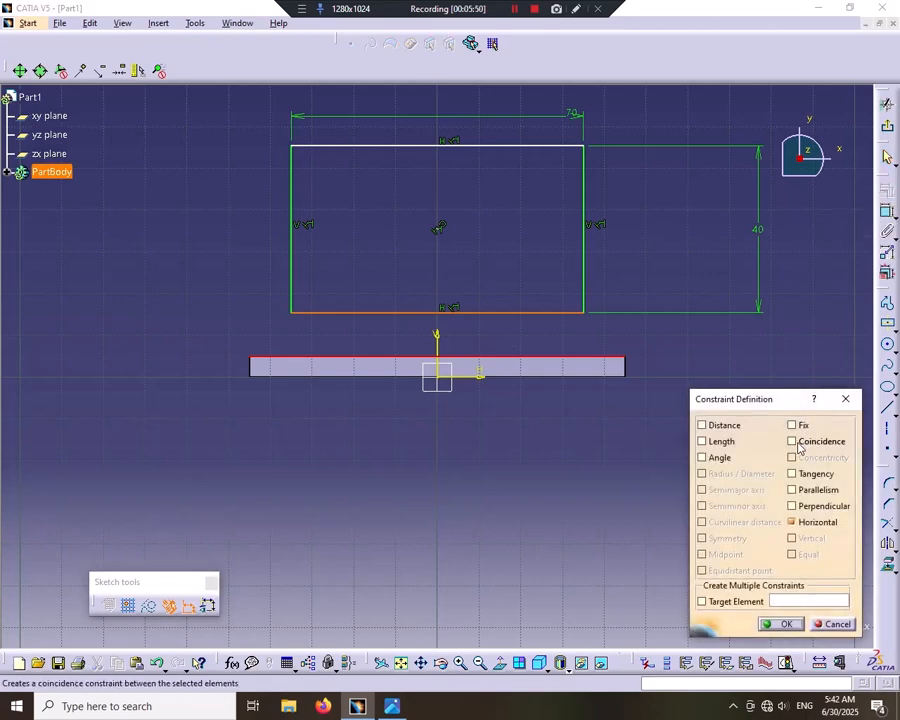
{"action": "left_click", "coordinate": [796, 442]}
{"action": "left_click", "coordinate": [782, 624]}
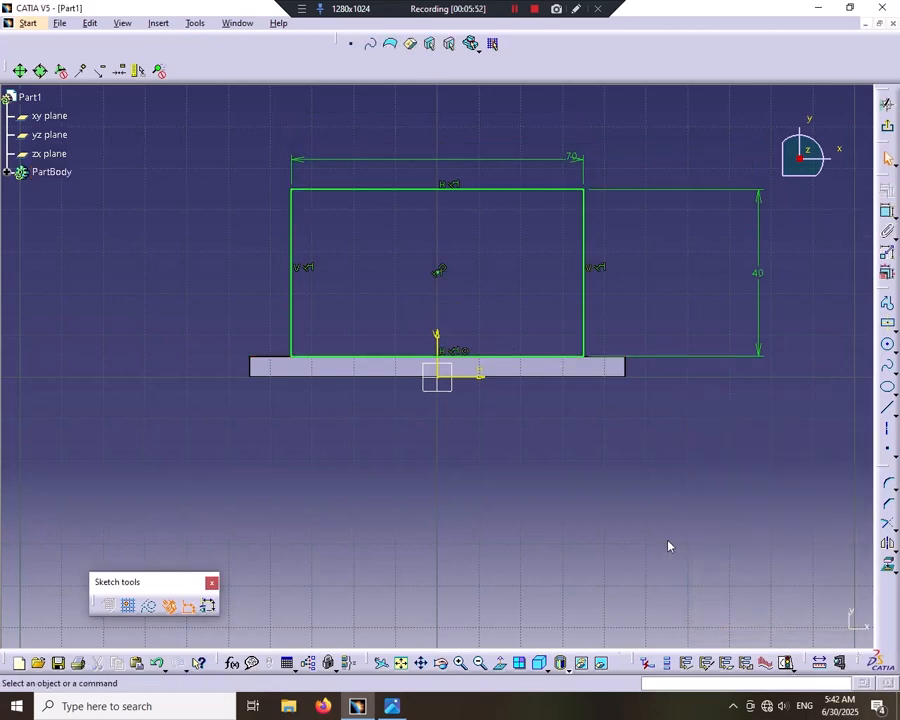
Draw a circle about 7.4 mm in diameter on the vertical axis in the upper part of the rectangle.
{"action": "left_click", "coordinate": [886, 344]}
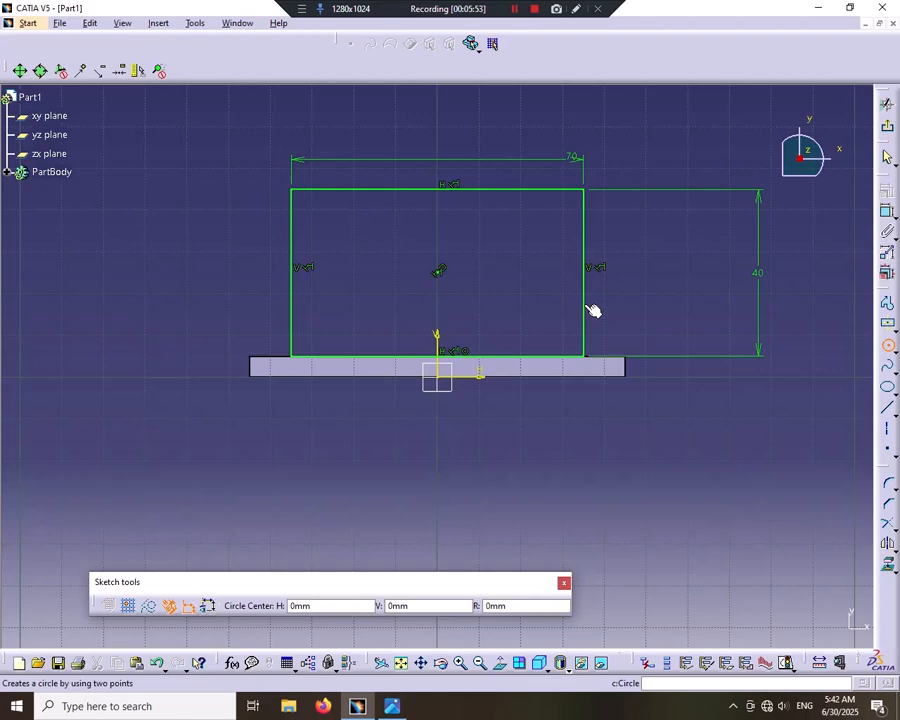
{"action": "left_click", "coordinate": [437, 235]}
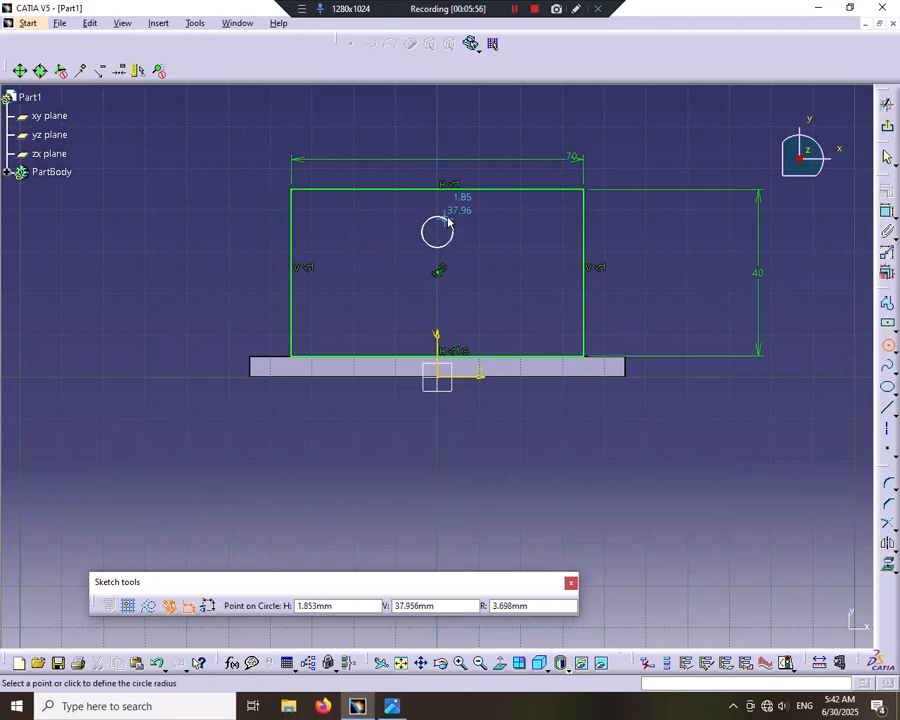
{"action": "left_click", "coordinate": [454, 228]}
Constrain the distance between the circle and the rectangle's top edge to 5 mm.
{"action": "left_click", "coordinate": [458, 228]}
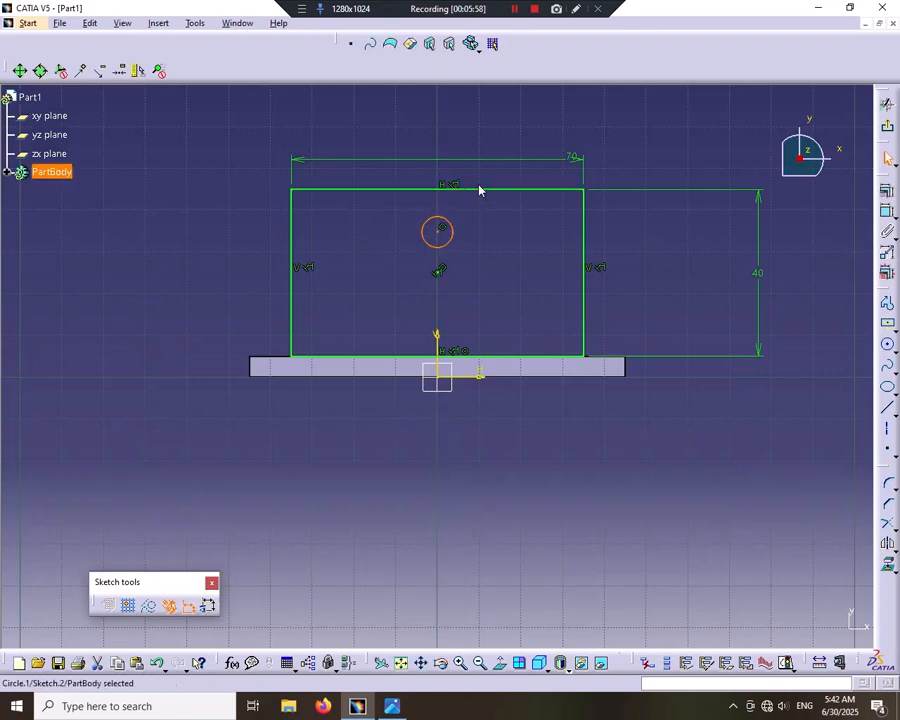
{"action": "left_click", "coordinate": [487, 195], "text": "ctrl"}
{"action": "left_click", "coordinate": [887, 211]}
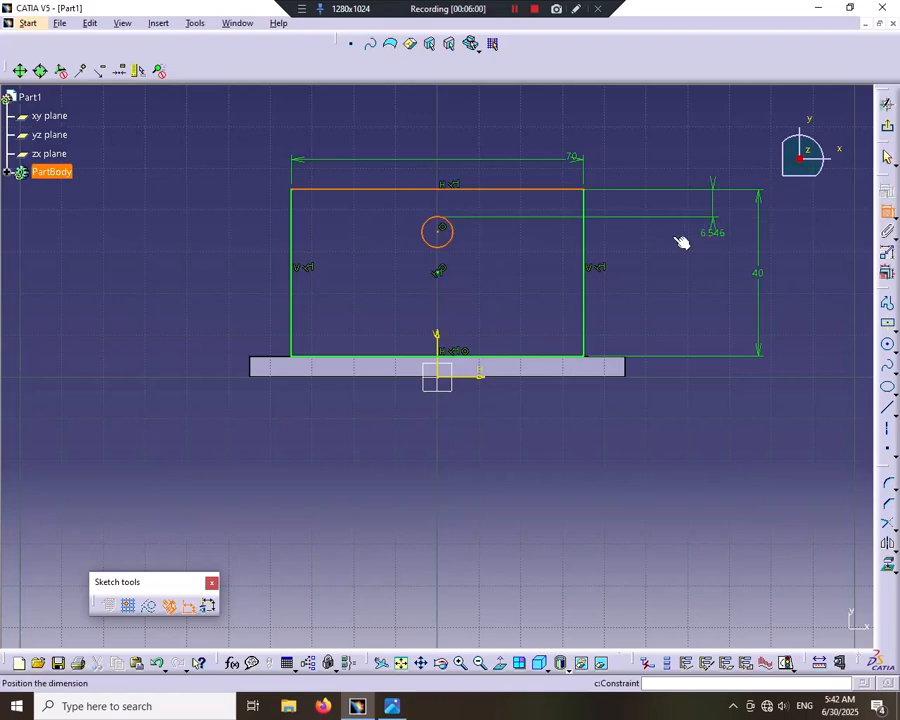
{"action": "left_click", "coordinate": [532, 221]}
{"action": "double_click", "coordinate": [530, 225]}
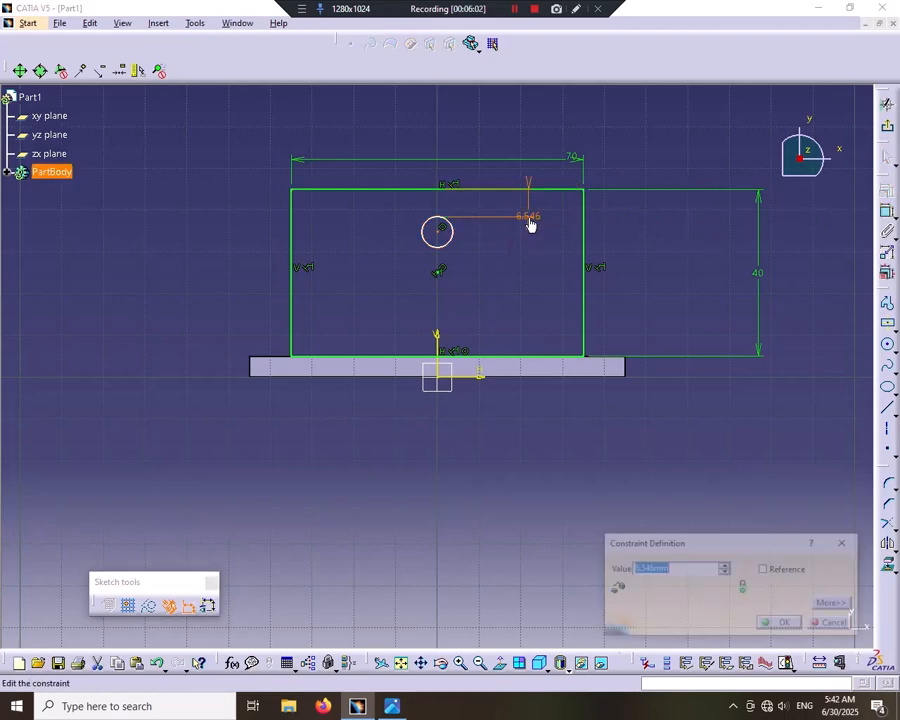
{"action": "type", "text": "5"}
{"action": "left_click", "coordinate": [778, 622]}
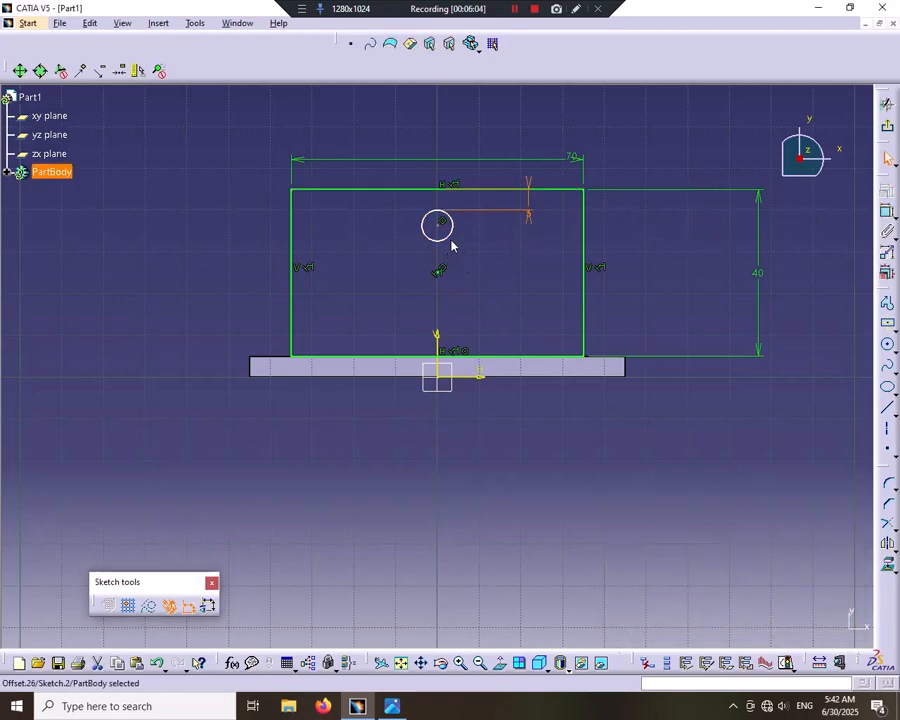
Constrain the circle's diameter to 5 mm.
{"action": "left_click", "coordinate": [450, 238]}
{"action": "left_click", "coordinate": [887, 211]}
{"action": "left_click", "coordinate": [584, 272]}
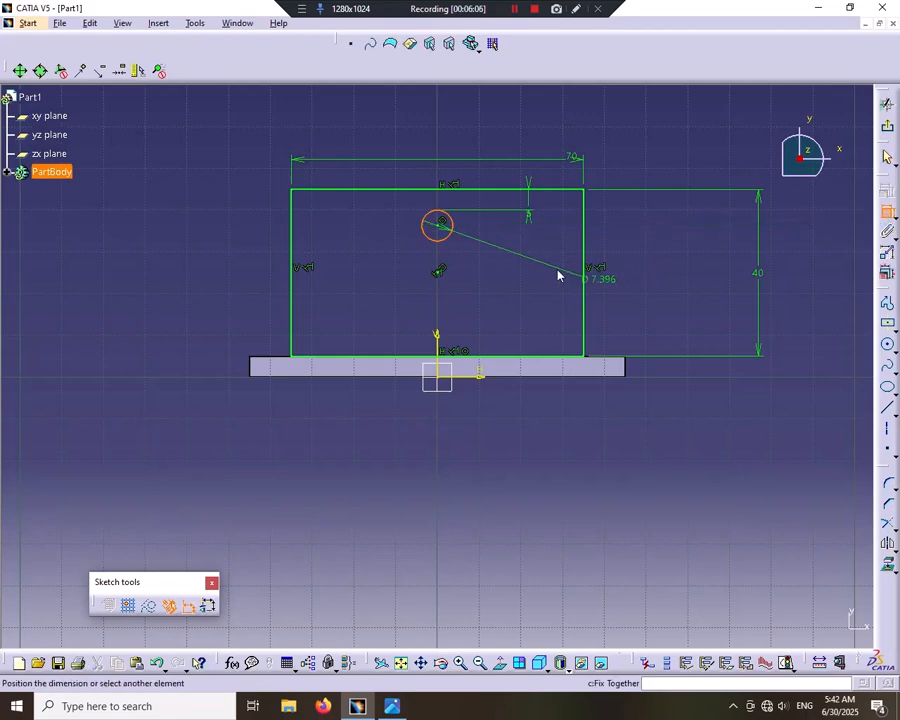
{"action": "left_click", "coordinate": [555, 275]}
{"action": "double_click", "coordinate": [556, 279]}
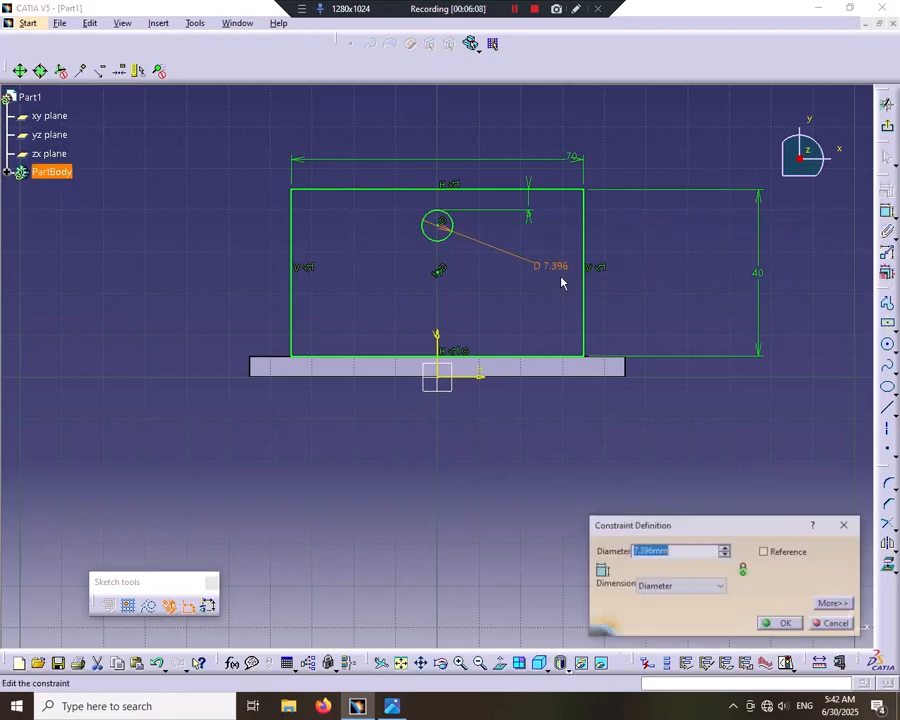
{"action": "type", "text": "5"}
{"action": "left_click", "coordinate": [778, 622]}
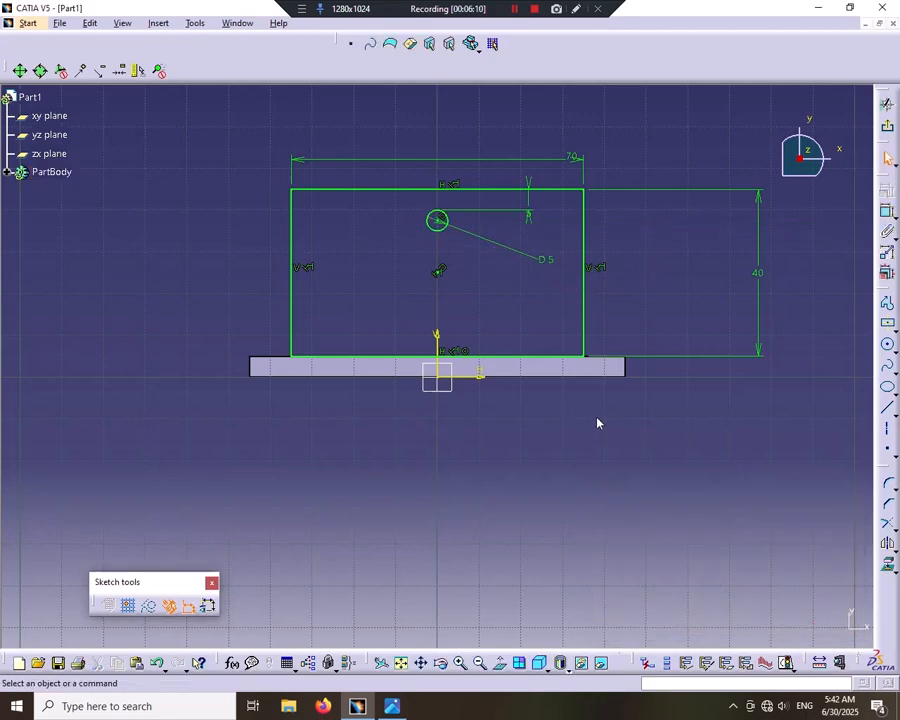
Draw a horizontal axis about 29 mm long through the centre of the rectangle.
{"action": "left_click", "coordinate": [887, 428]}
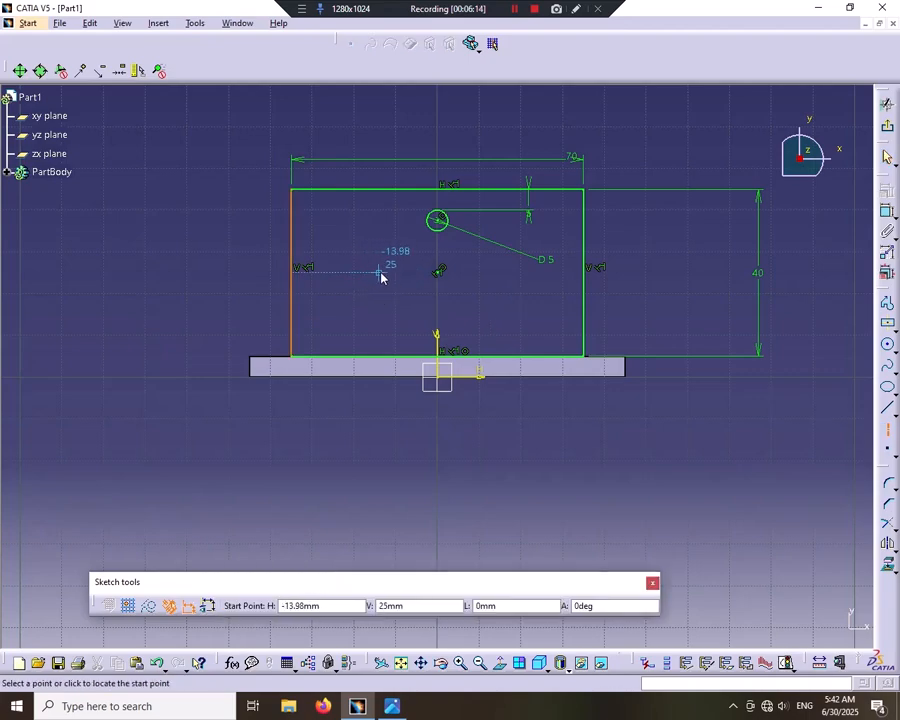
{"action": "left_click", "coordinate": [386, 273]}
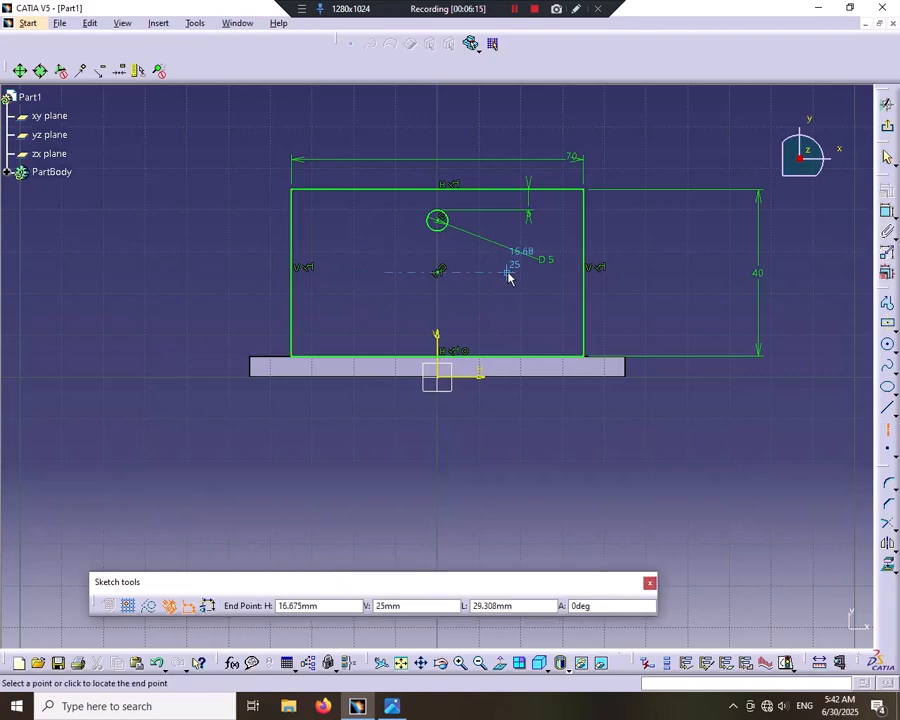
{"action": "left_click", "coordinate": [508, 273]}
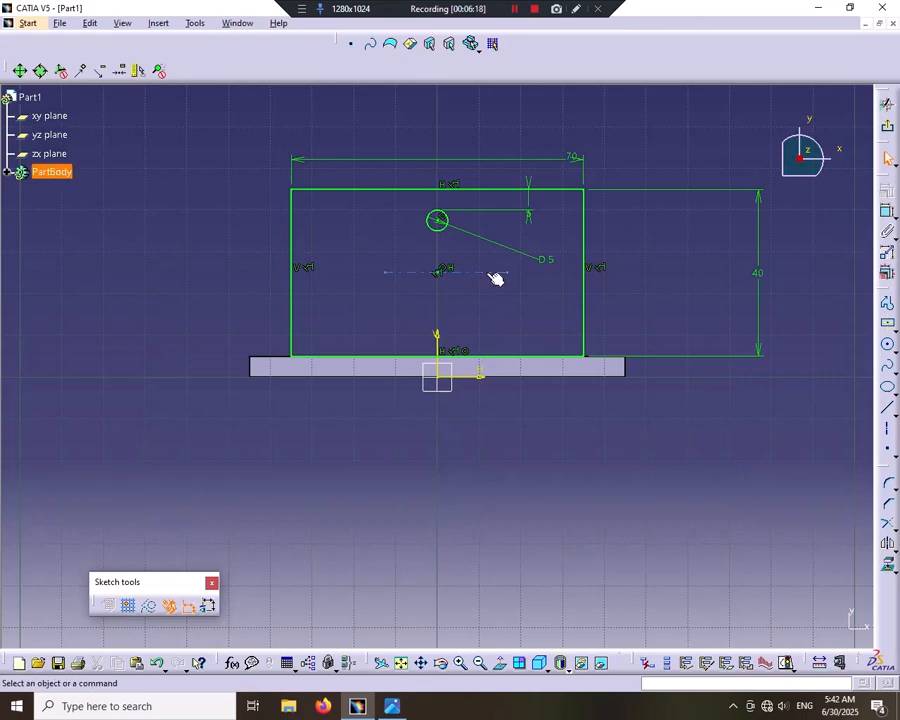
Dimension the distance between the horizontal axis and the rectangle's top edge.
{"action": "left_click", "coordinate": [494, 276]}
{"action": "left_click", "coordinate": [492, 189], "text": "ctrl"}
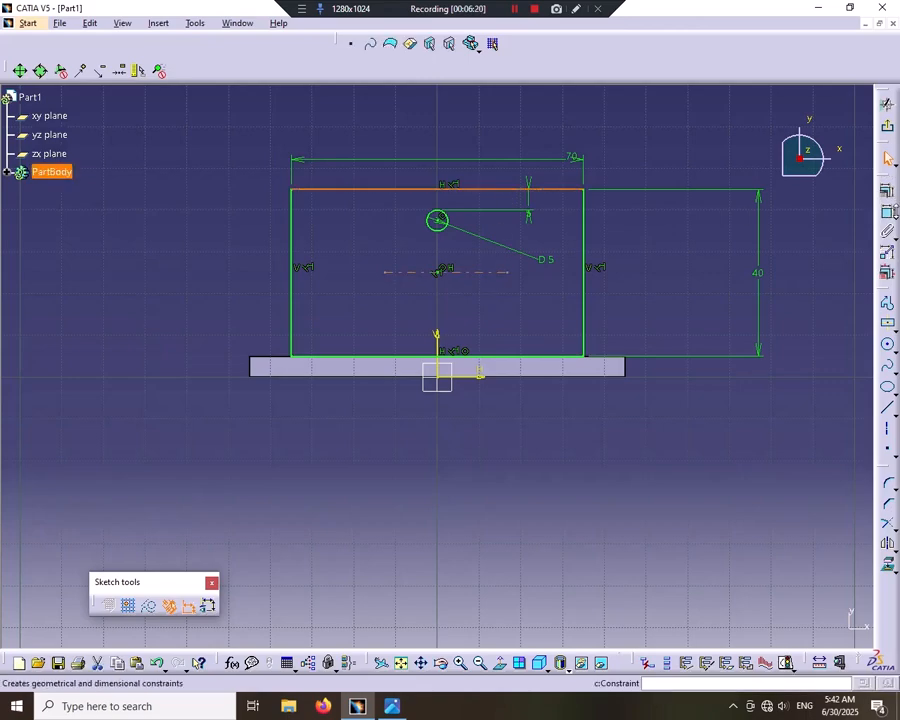
{"action": "left_click", "coordinate": [887, 212]}
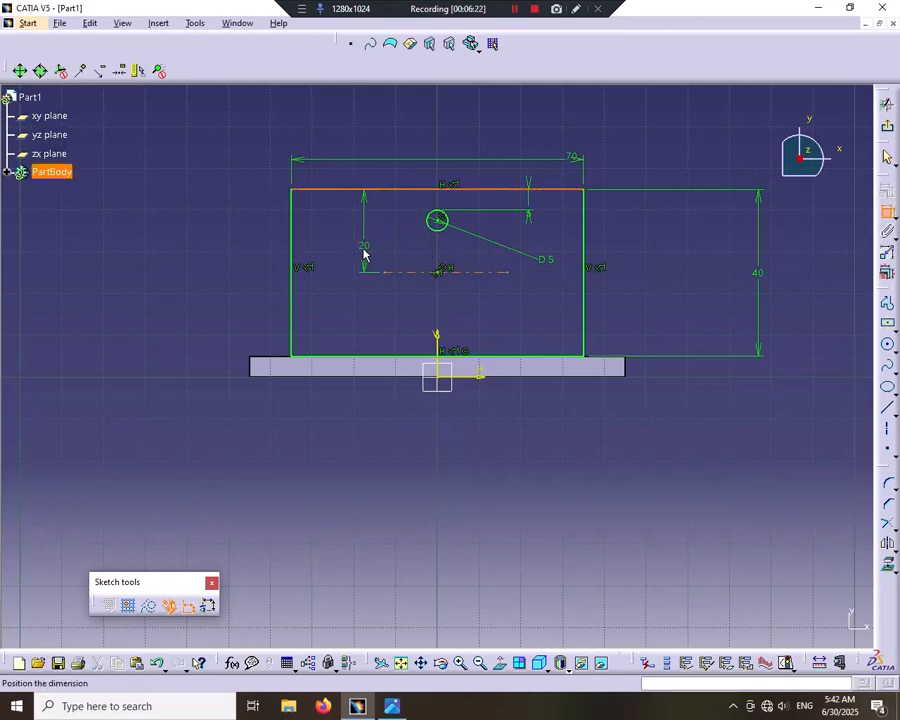
{"action": "left_click", "coordinate": [364, 240]}
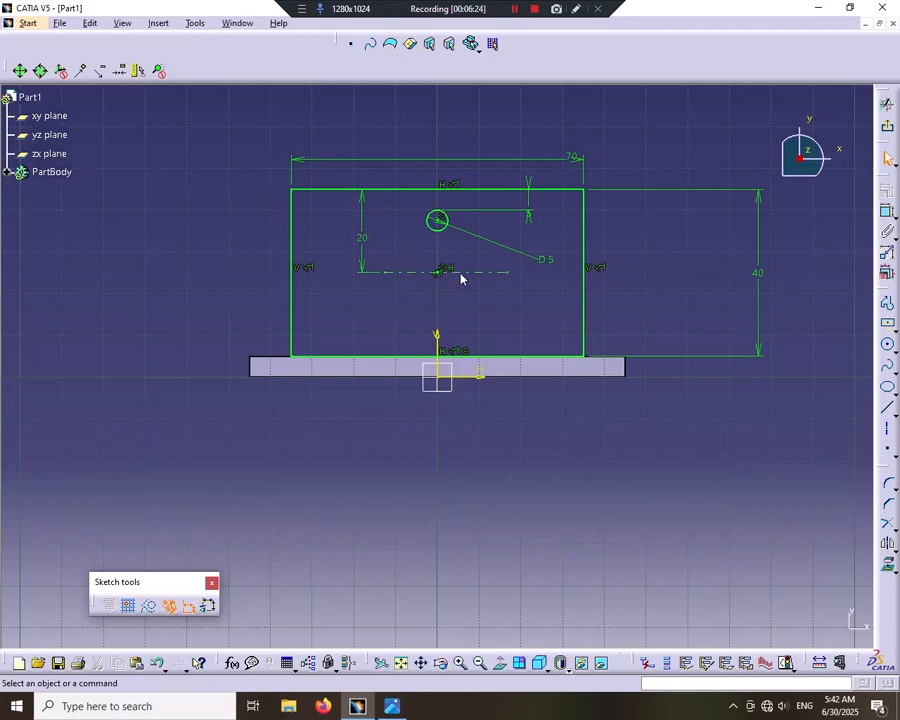
Mirror the 5 mm circle about the horizontal axis and reposition the circle's 5 mm offset dimension.
{"action": "left_click", "coordinate": [887, 544]}
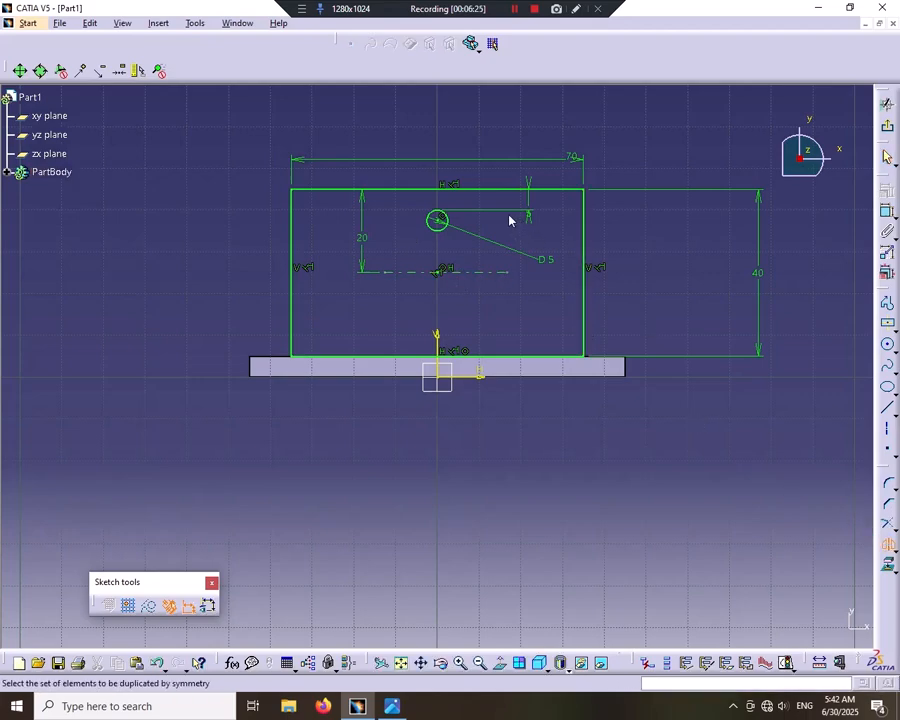
{"action": "left_click", "coordinate": [441, 225]}
{"action": "left_click", "coordinate": [488, 274]}
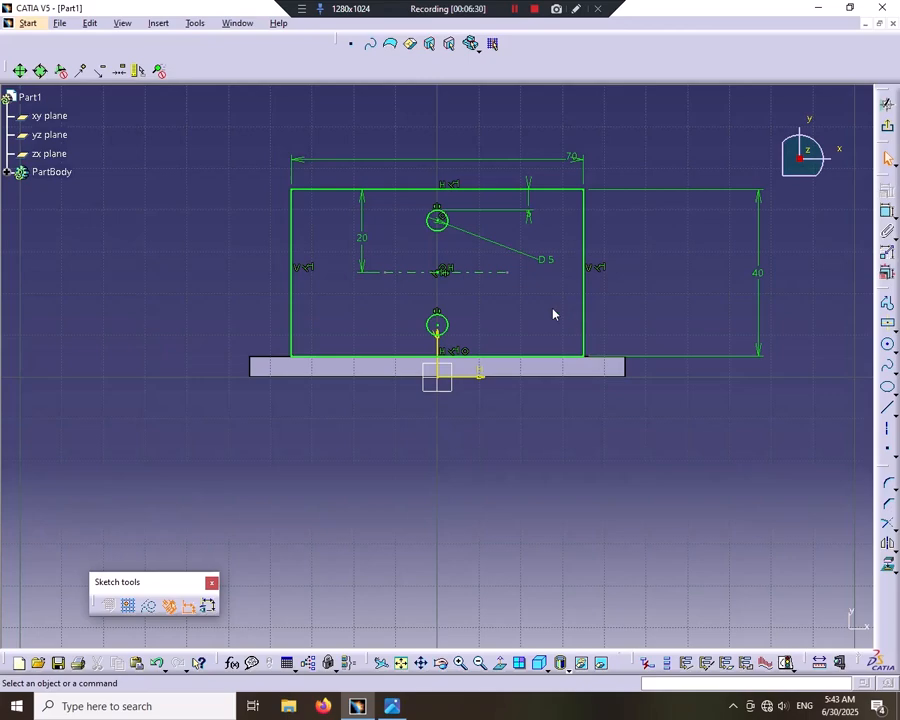
{"action": "left_click", "coordinate": [535, 196]}
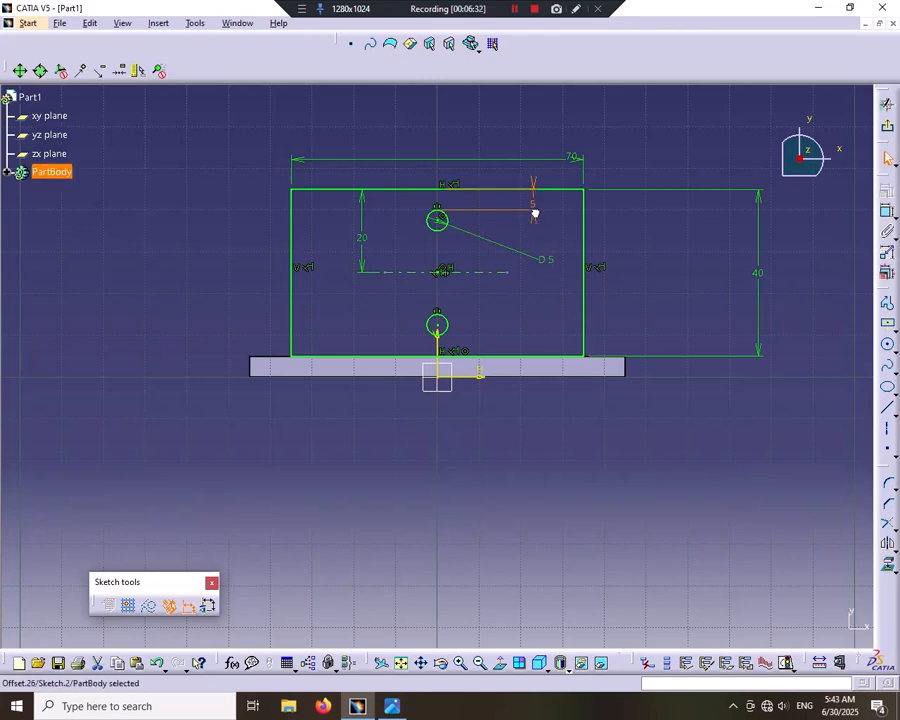
{"action": "left_click", "coordinate": [574, 216]}
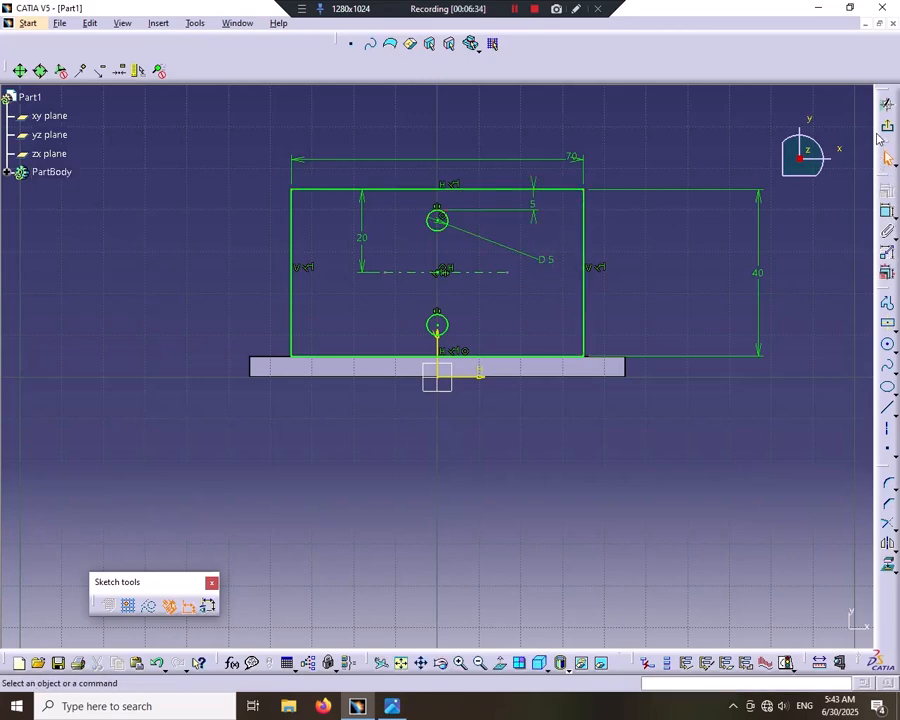
Exit the upright plate's sketch and check the bracket in the reference image.
{"action": "left_click", "coordinate": [886, 126]}
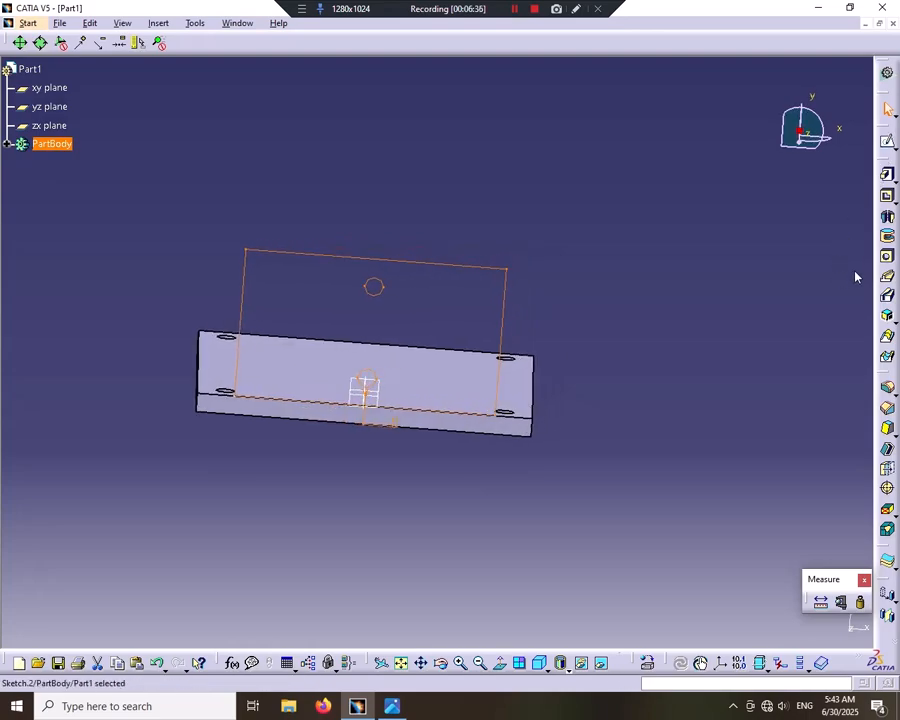
{"action": "left_click", "coordinate": [395, 706]}
{"action": "left_click", "coordinate": [395, 706]}
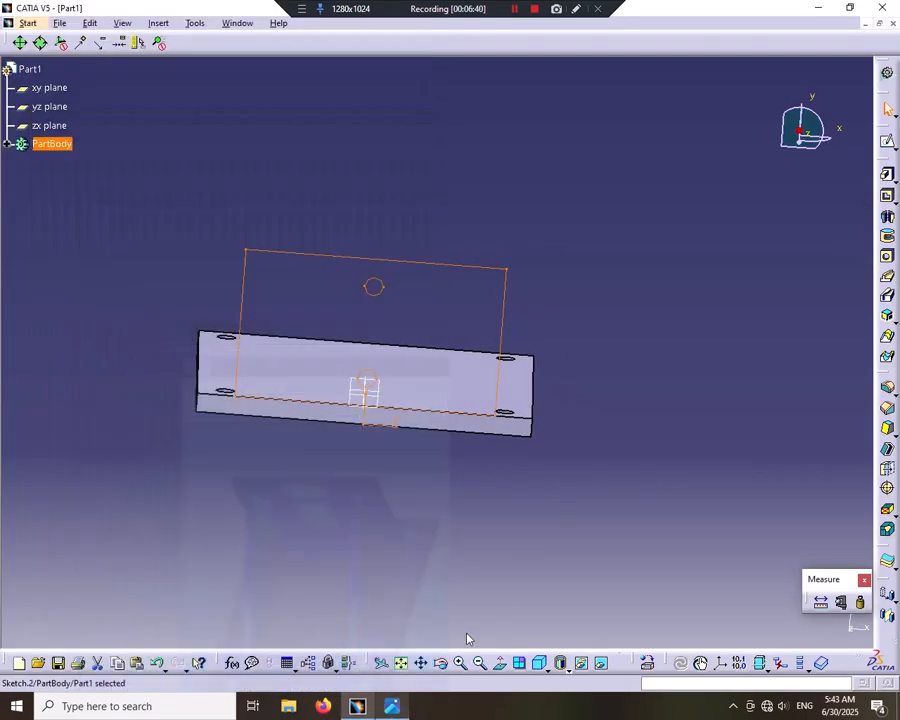
{"action": "left_click", "coordinate": [395, 709]}
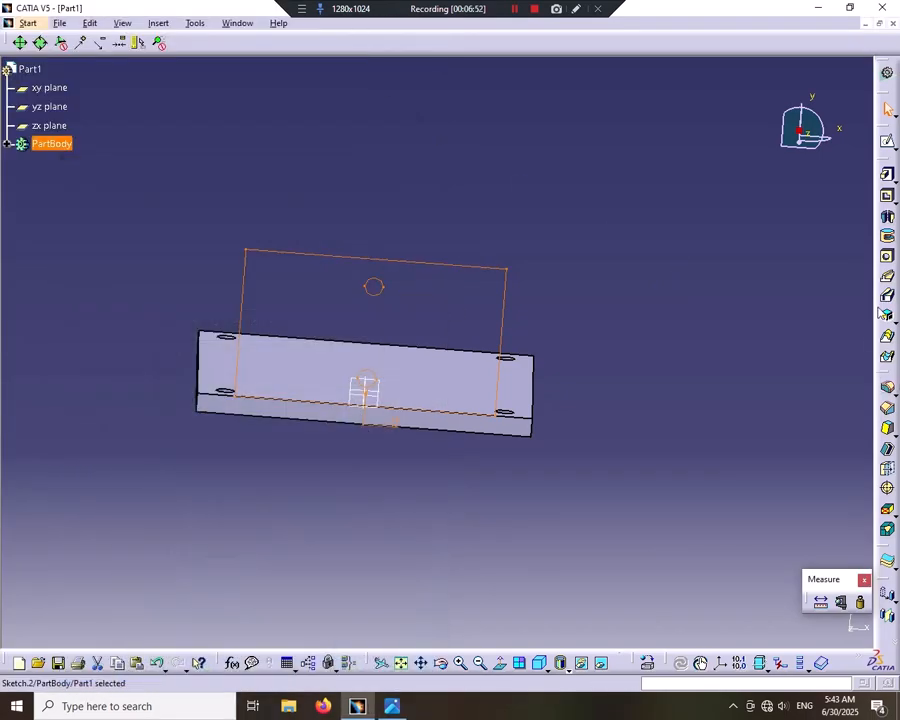
Pad the upright plate's sketch in the reversed direction with a first limit of 85 mm and a second limit of -80 mm.
{"action": "left_click", "coordinate": [887, 176]}
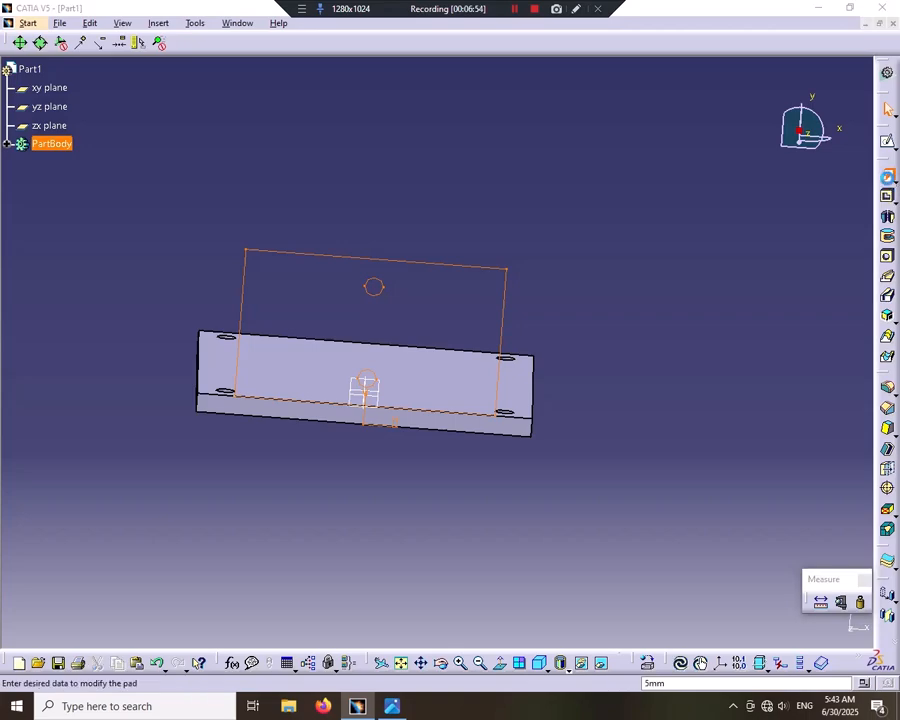
{"action": "left_click", "coordinate": [828, 602]}
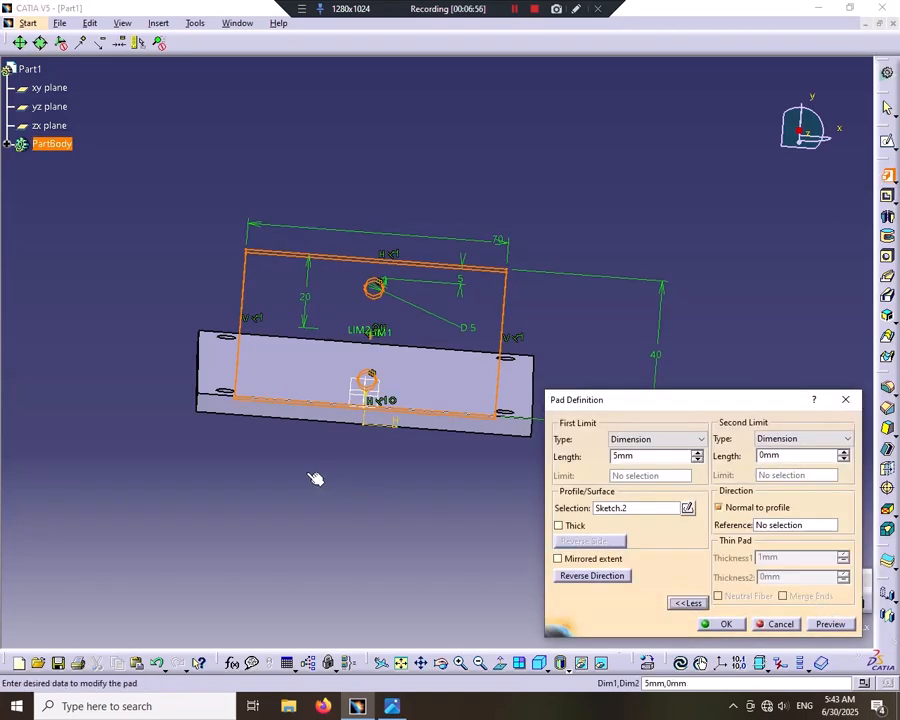
{"action": "middle_click_drag", "start_coordinate": [311, 476], "coordinate": [481, 548]}
{"action": "left_click", "coordinate": [615, 576]}
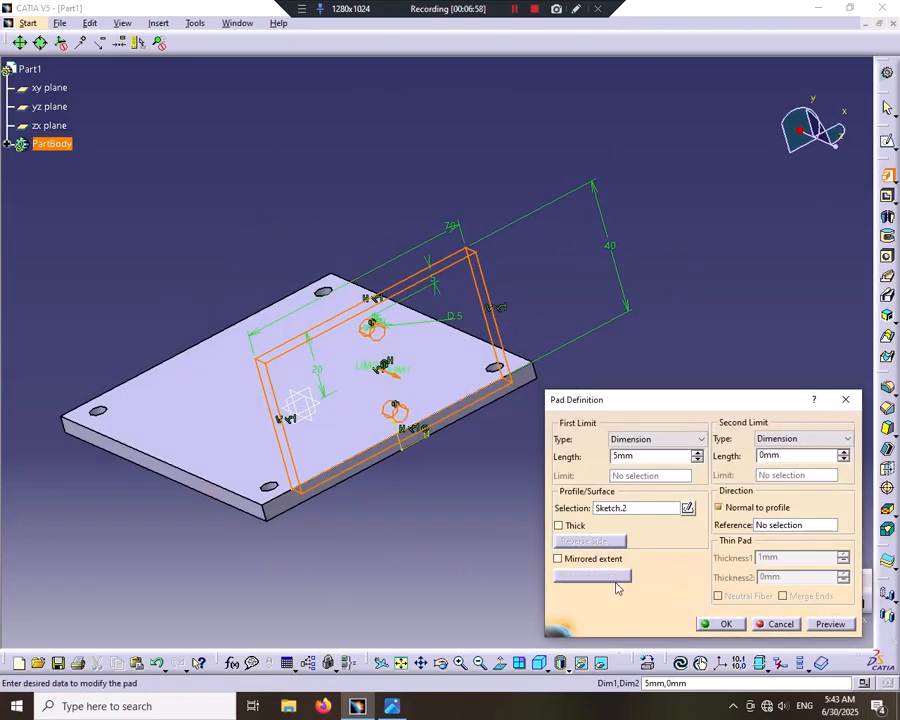
{"action": "double_click", "coordinate": [582, 457]}
{"action": "type", "text": "85"}
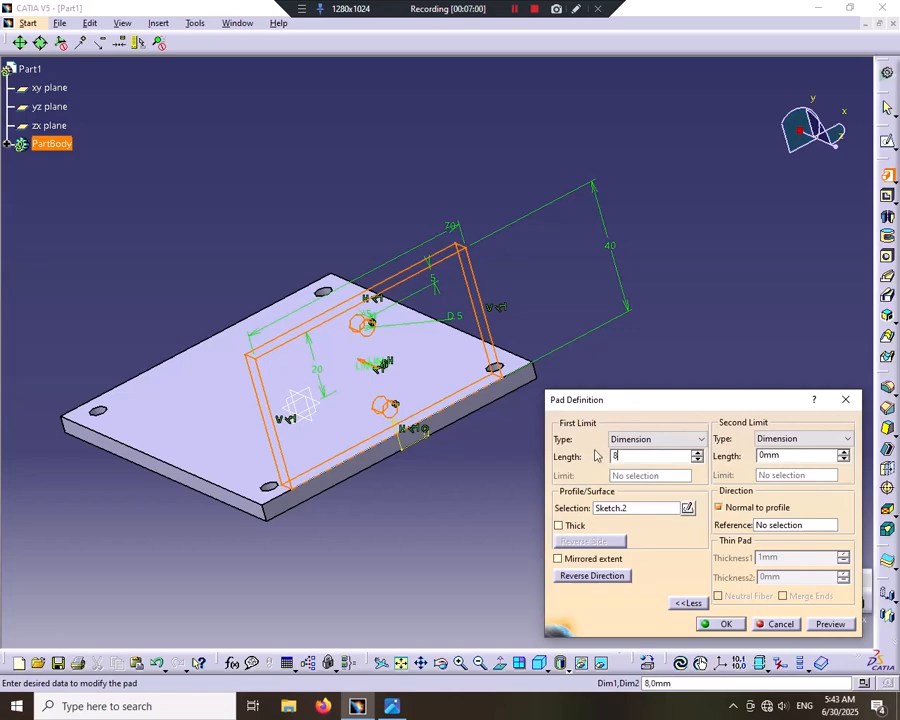
{"action": "double_click", "coordinate": [795, 456]}
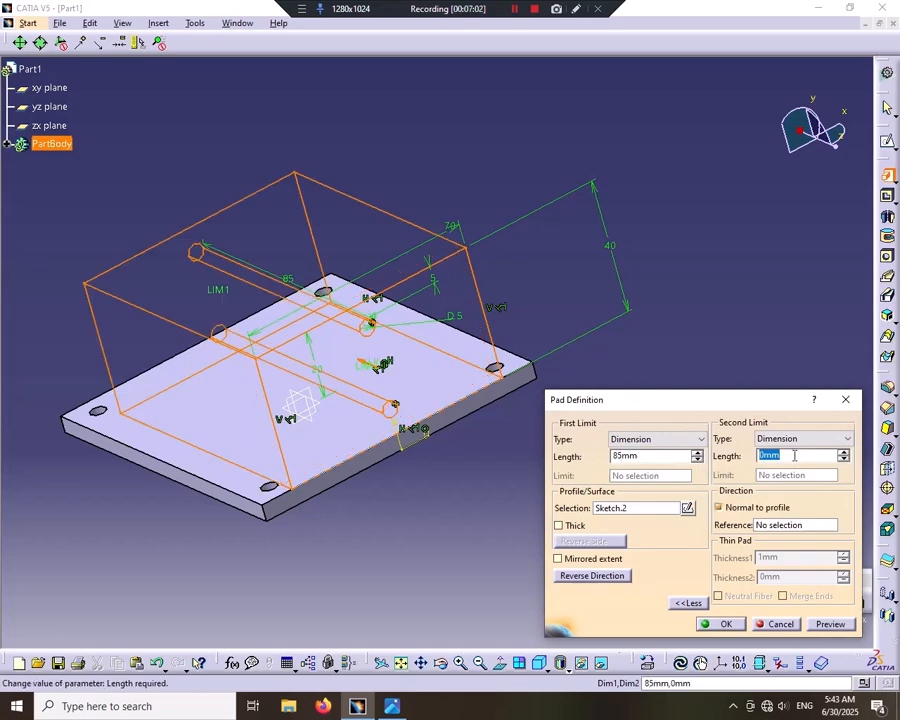
{"action": "type", "text": "-80"}
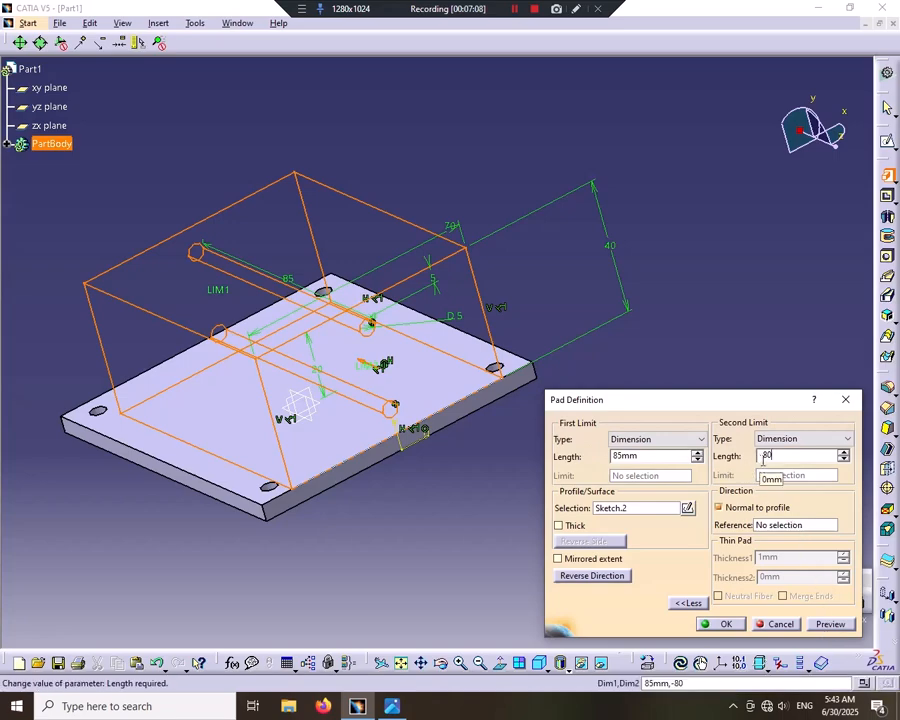
{"action": "left_click", "coordinate": [830, 624]}
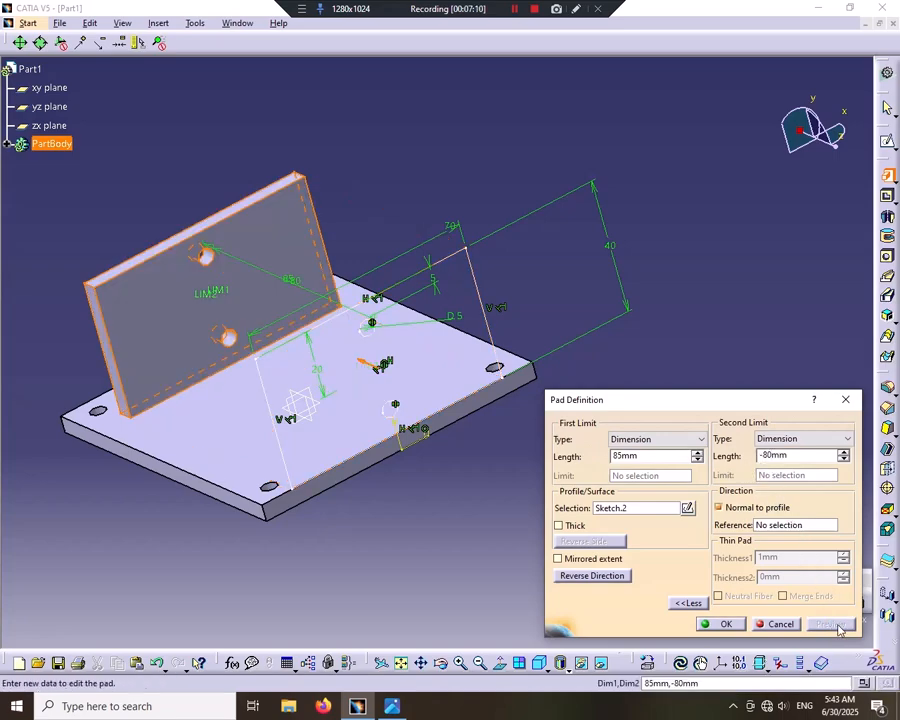
{"action": "mouse_move", "coordinate": [205, 522]}
{"action": "middle_mouse_down"}
{"action": "mouse_move", "coordinate": [233, 587]}
{"action": "mouse_move", "coordinate": [400, 520]}
{"action": "middle_mouse_up"}
{"action": "left_click", "coordinate": [722, 625]}
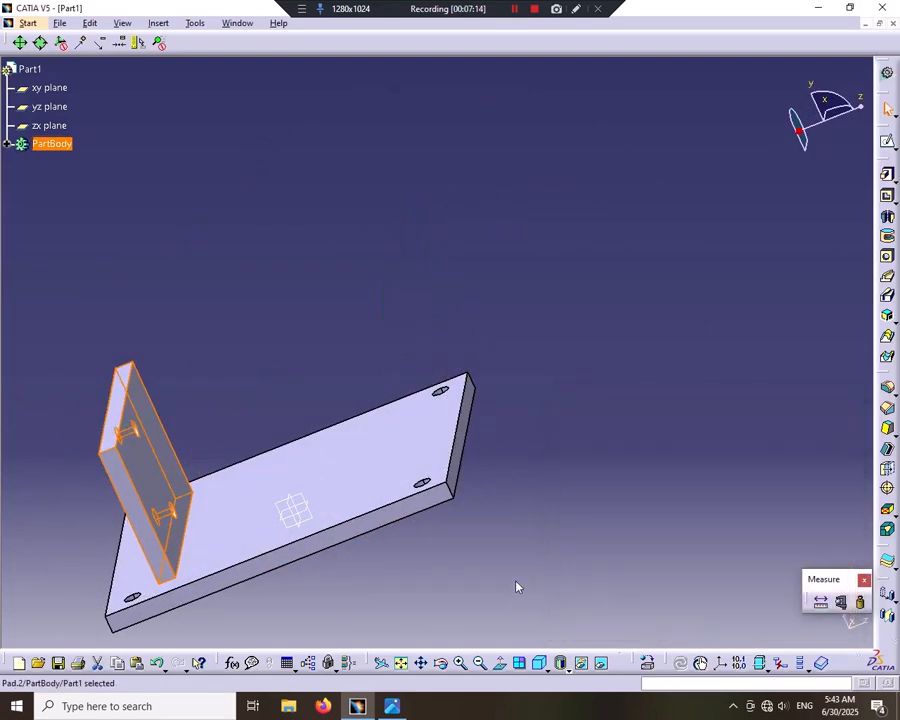
Measure the distance between the upright plate's vertical edge and the nearby end edge of the base plate.
{"action": "middle_click_drag", "start_coordinate": [119, 538], "coordinate": [215, 428]}
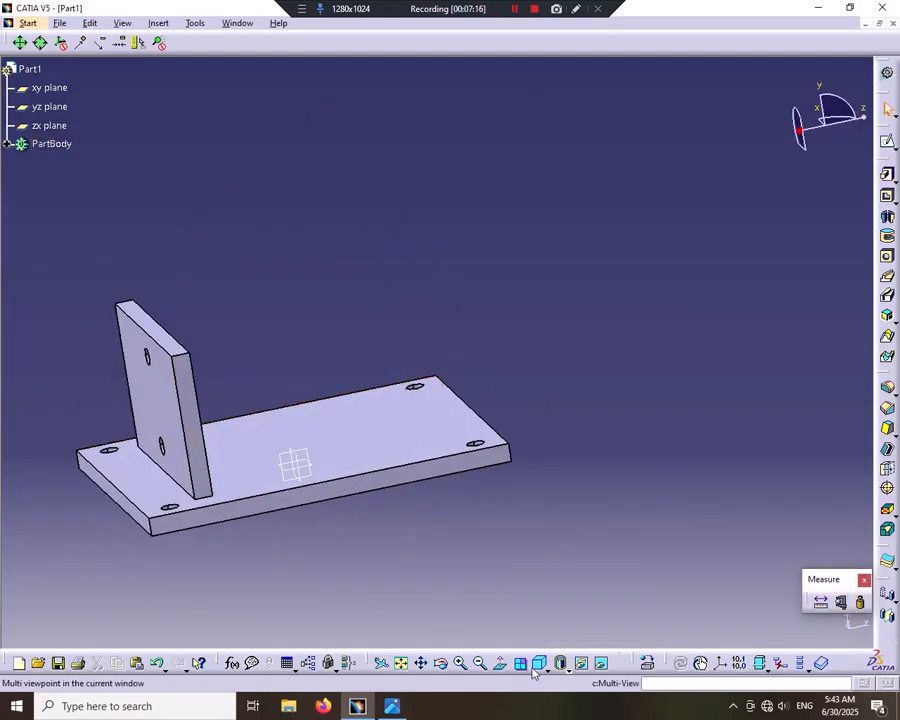
{"action": "left_click", "coordinate": [821, 601]}
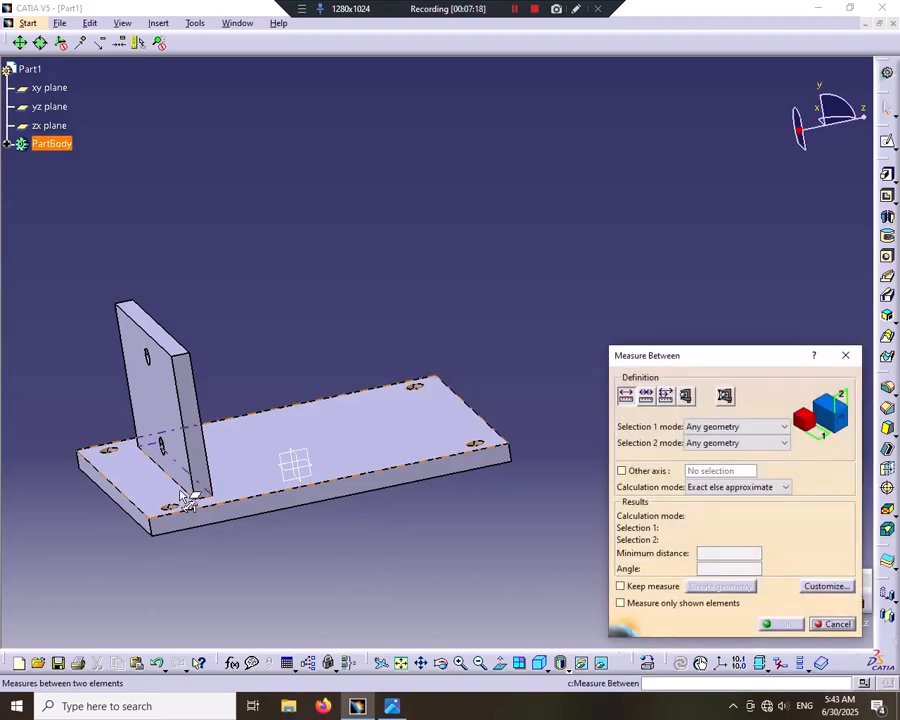
{"action": "left_click", "coordinate": [201, 490]}
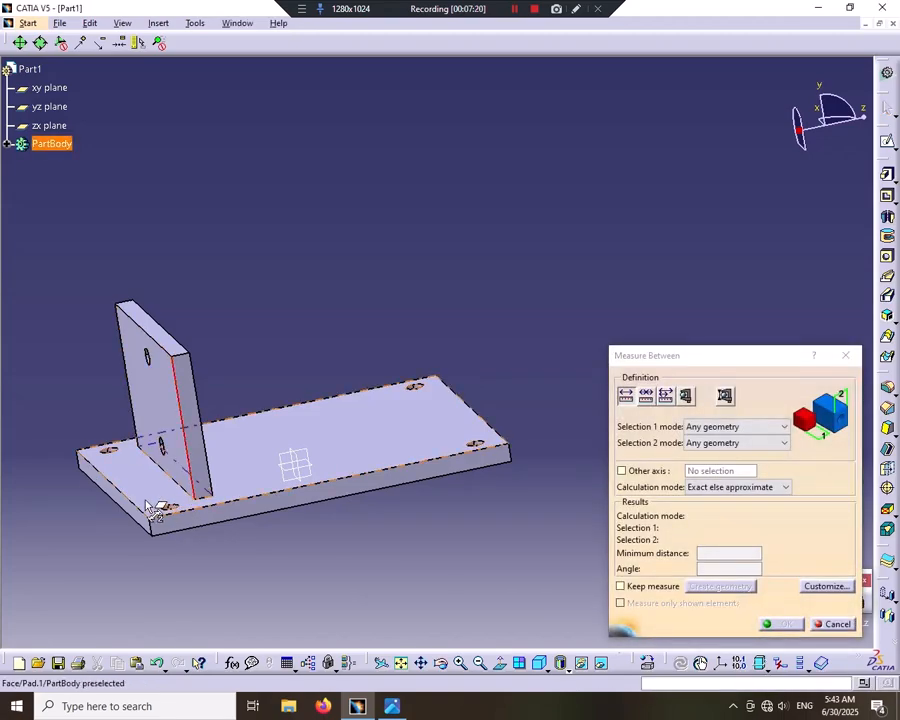
{"action": "left_click", "coordinate": [135, 507]}
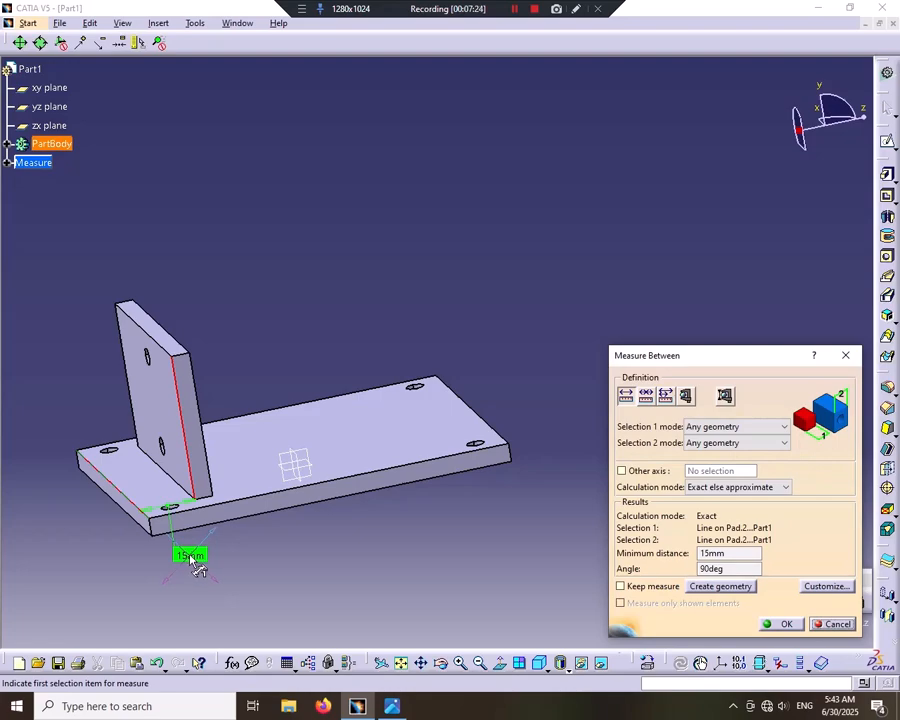
{"action": "left_click", "coordinate": [822, 625]}
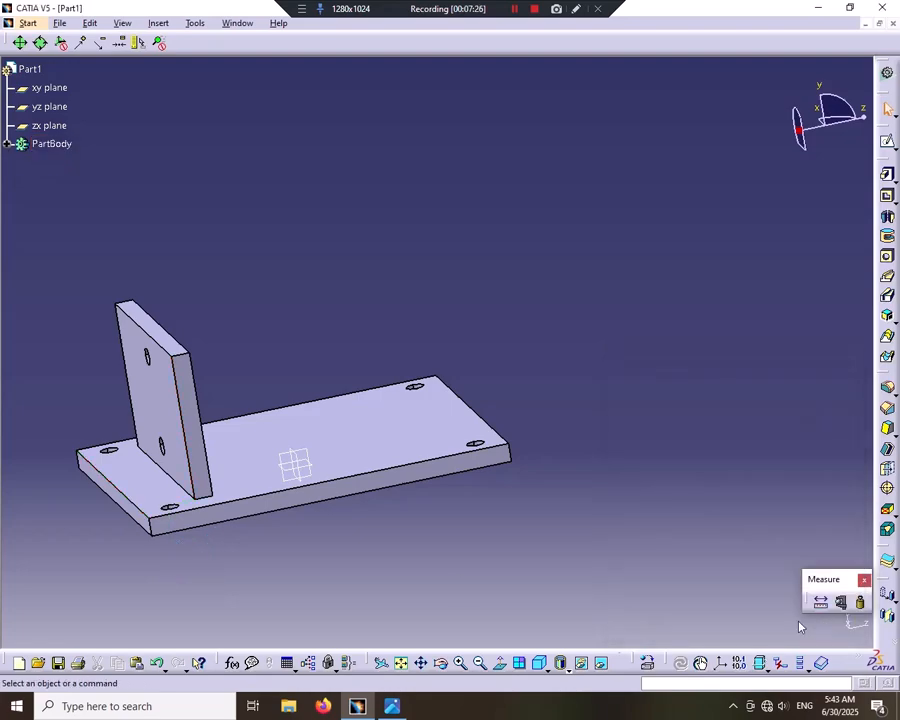
Examine the shape and placement of the ribs in the reference image.
{"action": "middle_click_drag", "start_coordinate": [627, 530], "coordinate": [540, 505]}
{"action": "middle_click_drag", "start_coordinate": [243, 352], "coordinate": [356, 328]}
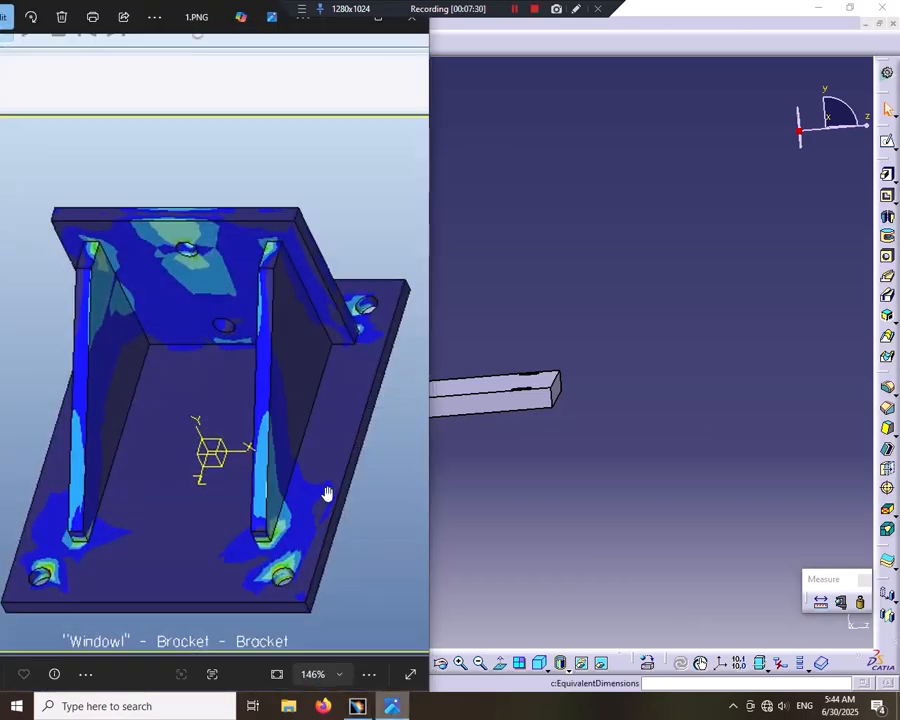
{"action": "key", "text": "alt+Tab"}
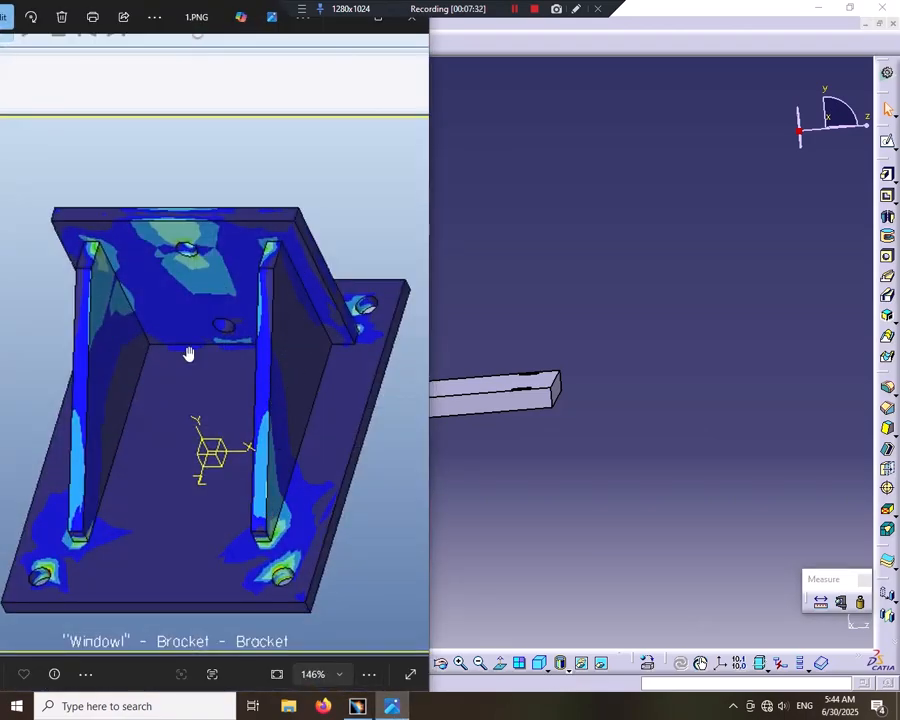
{"action": "left_click", "coordinate": [587, 209]}
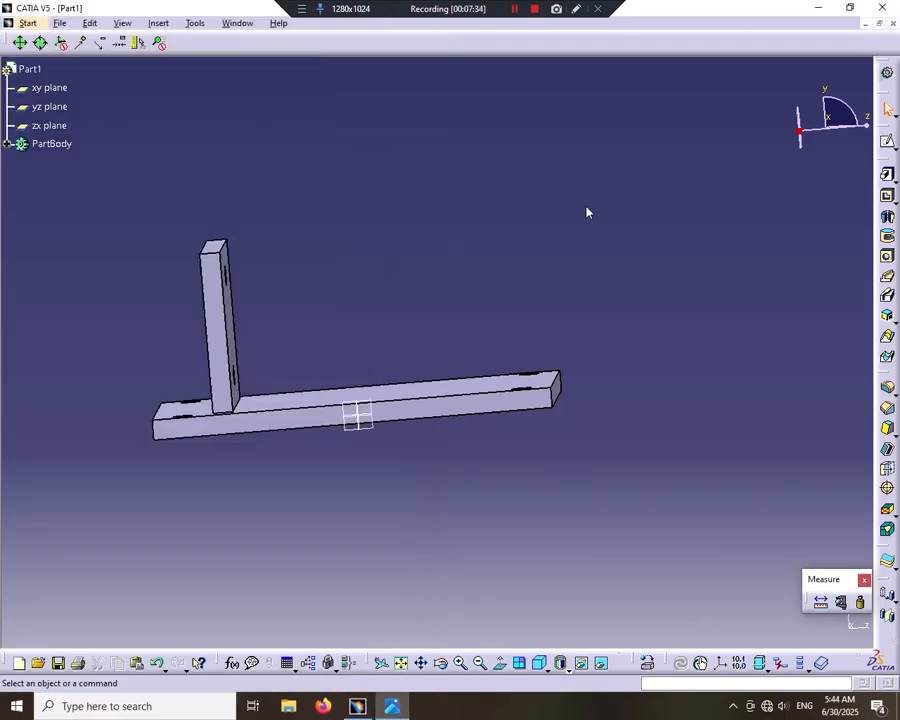
Sketch a closed five-sided rib profile on the upright plate's side face, with a short vertical side about 10.5 mm and short horizontal edge about 5.5 mm.
{"action": "left_click", "coordinate": [223, 341]}
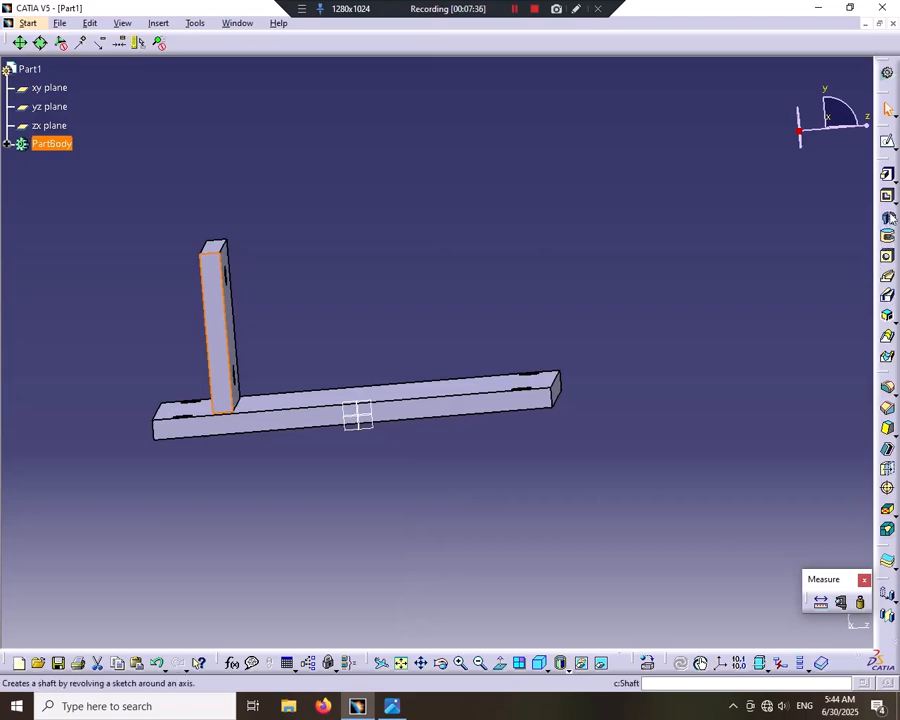
{"action": "left_click", "coordinate": [887, 140]}
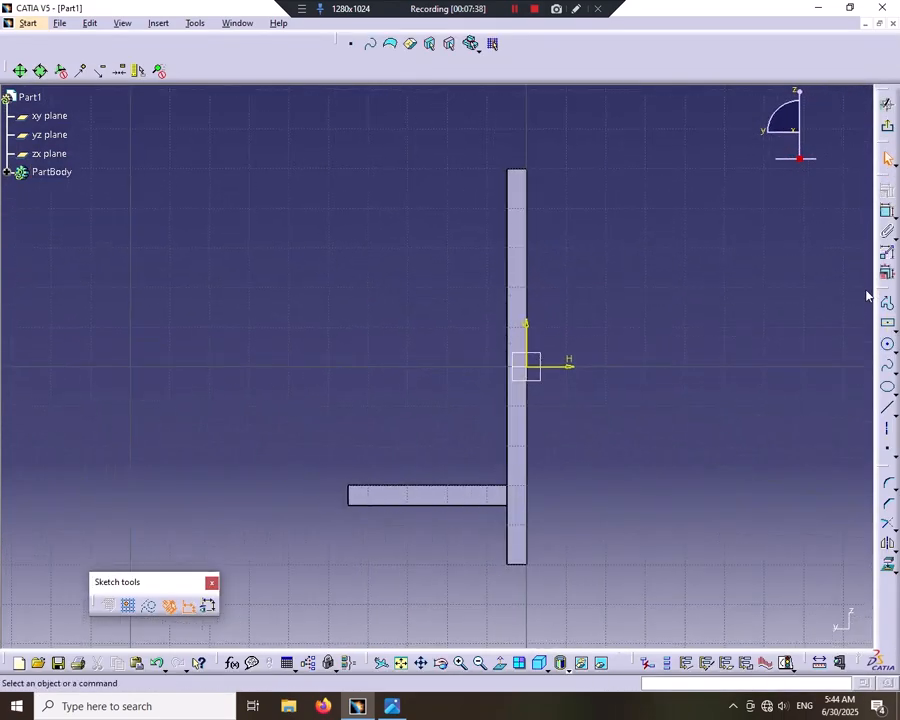
{"action": "left_click", "coordinate": [887, 302]}
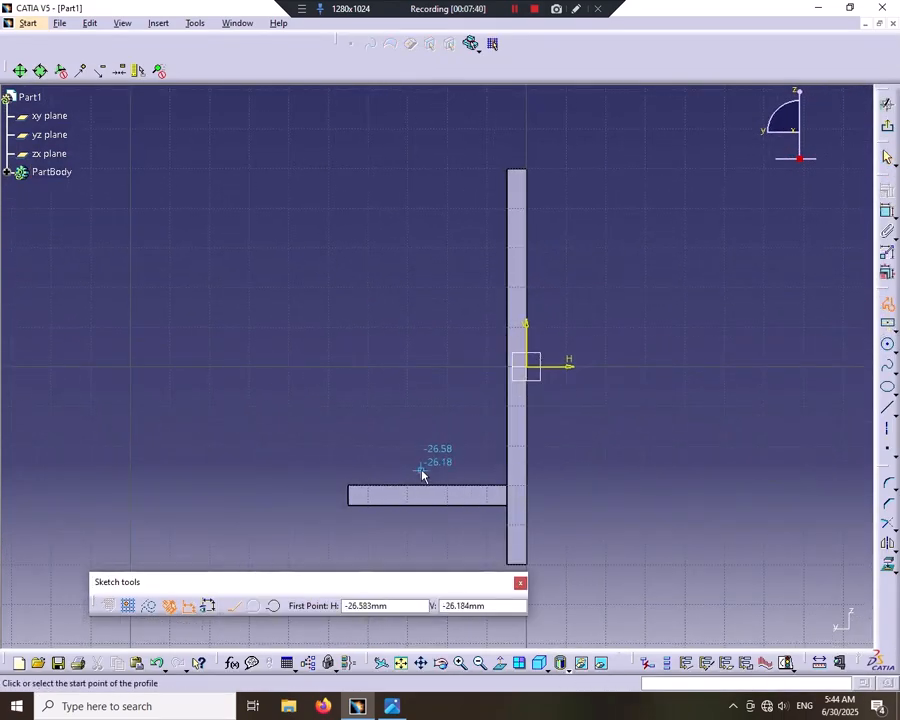
{"action": "left_click", "coordinate": [421, 471]}
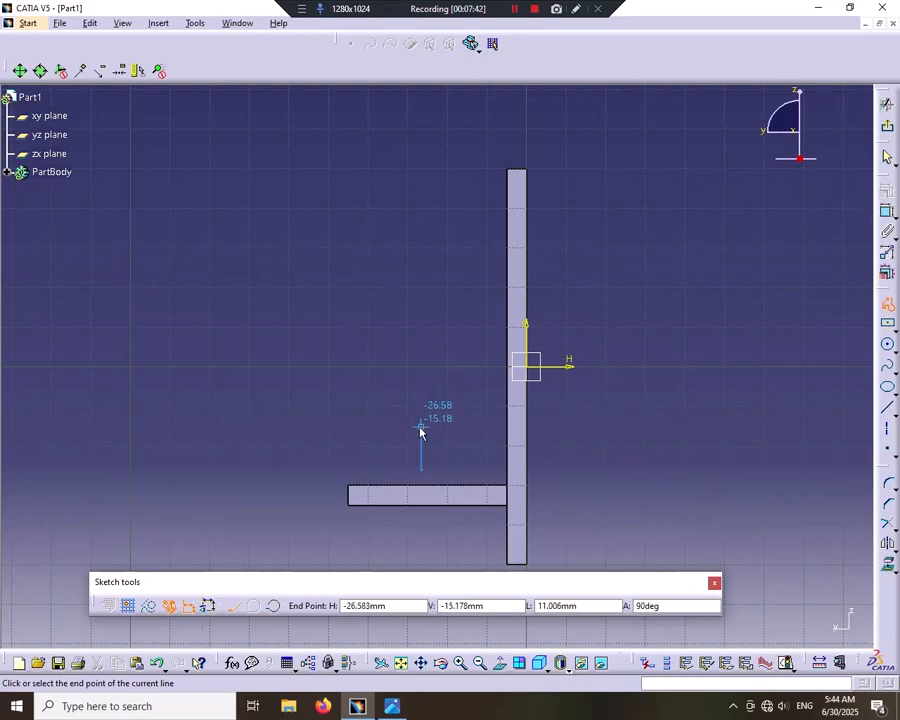
{"action": "left_click", "coordinate": [421, 428]}
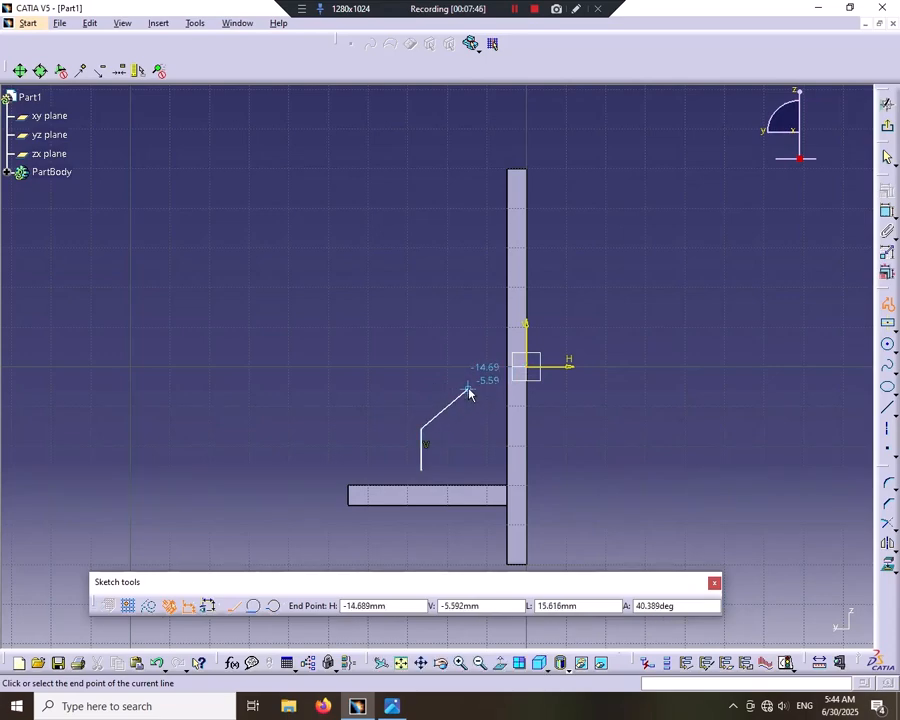
{"action": "left_click", "coordinate": [468, 388]}
{"action": "left_click", "coordinate": [491, 389]}
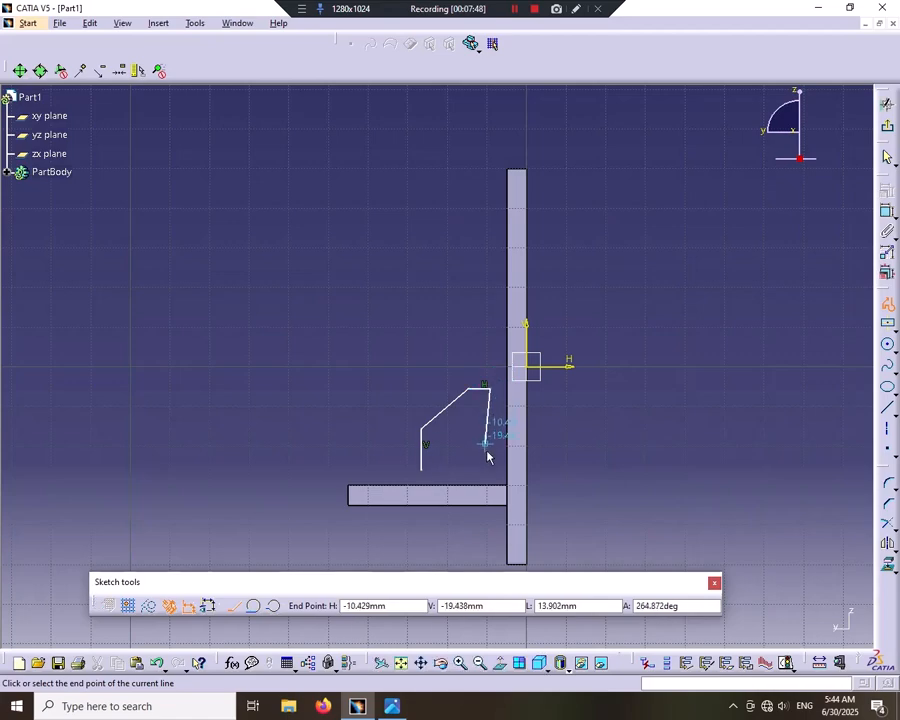
{"action": "left_click", "coordinate": [491, 472]}
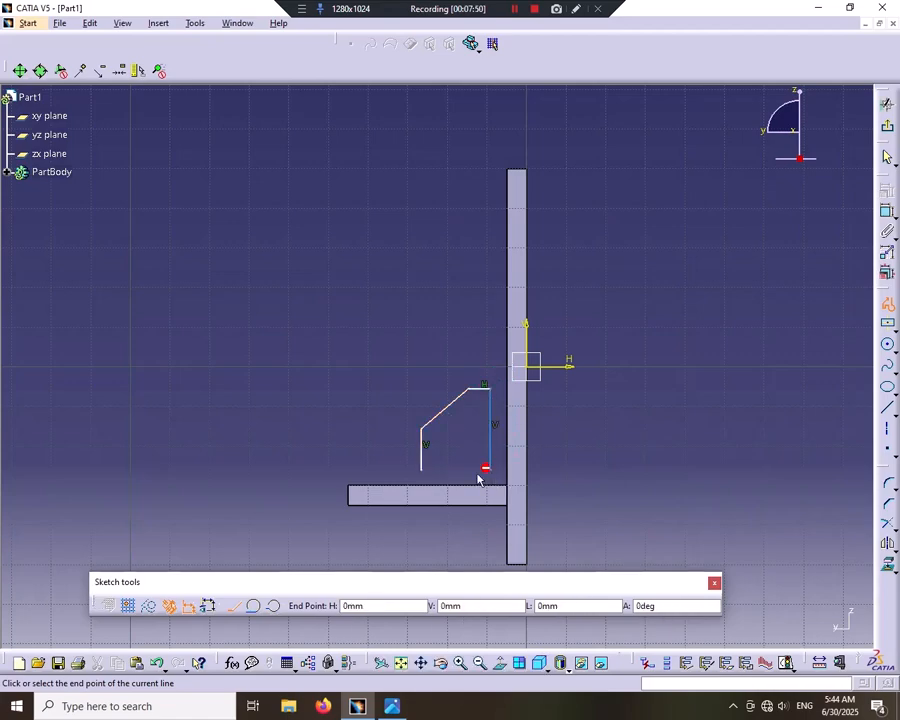
{"action": "left_click", "coordinate": [425, 473]}
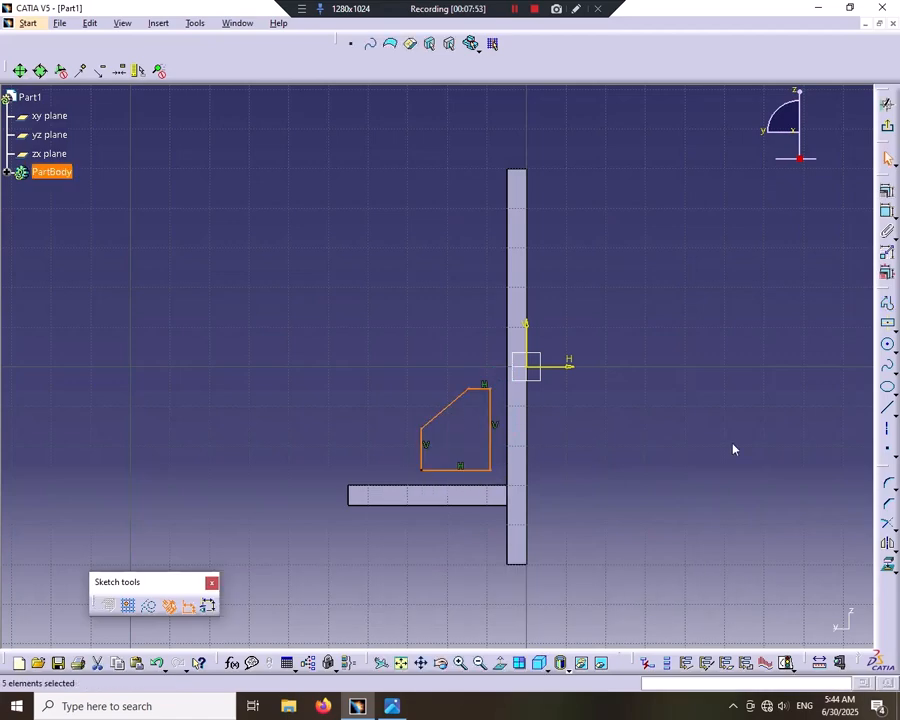
Dimension the rib profile's short vertical side and set its length to 10 mm.
{"action": "left_click", "coordinate": [423, 443]}
{"action": "left_click", "coordinate": [887, 213]}
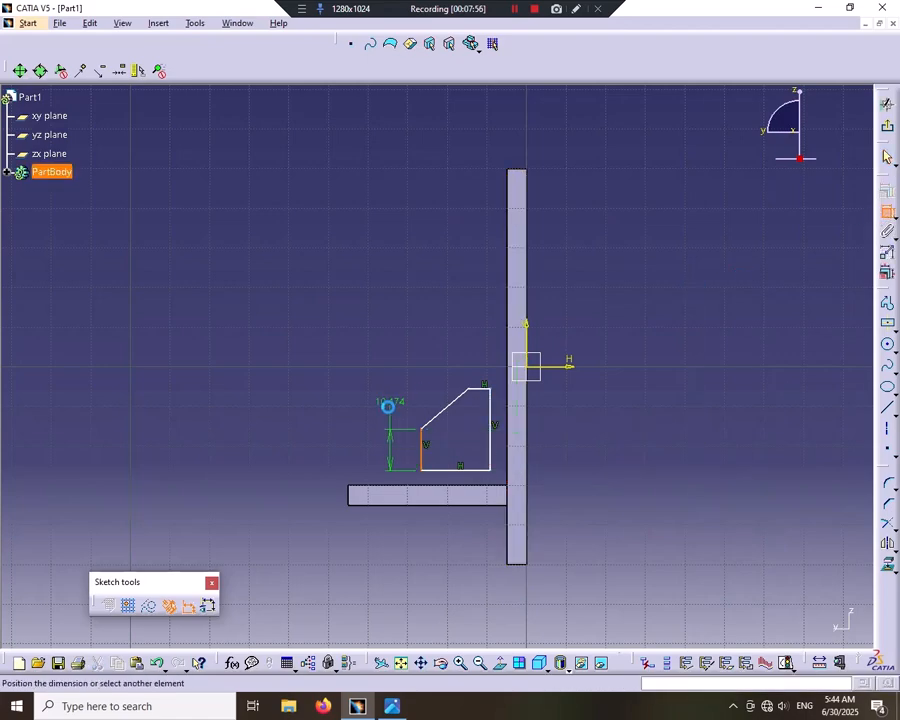
{"action": "left_click", "coordinate": [384, 413]}
{"action": "left_click", "coordinate": [385, 420]}
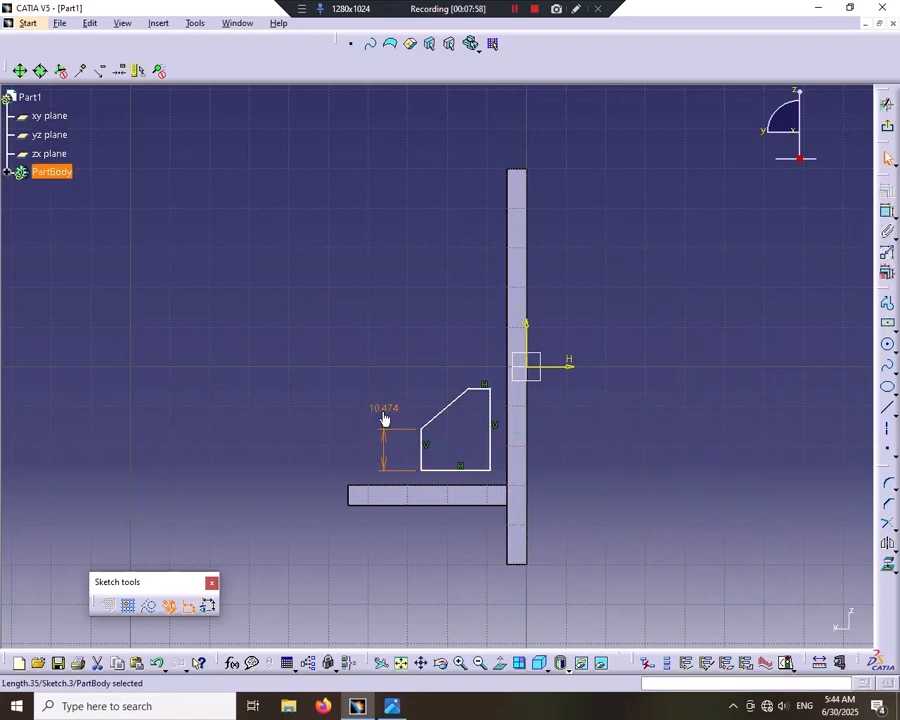
{"action": "double_click", "coordinate": [385, 420]}
{"action": "type", "text": "1"}
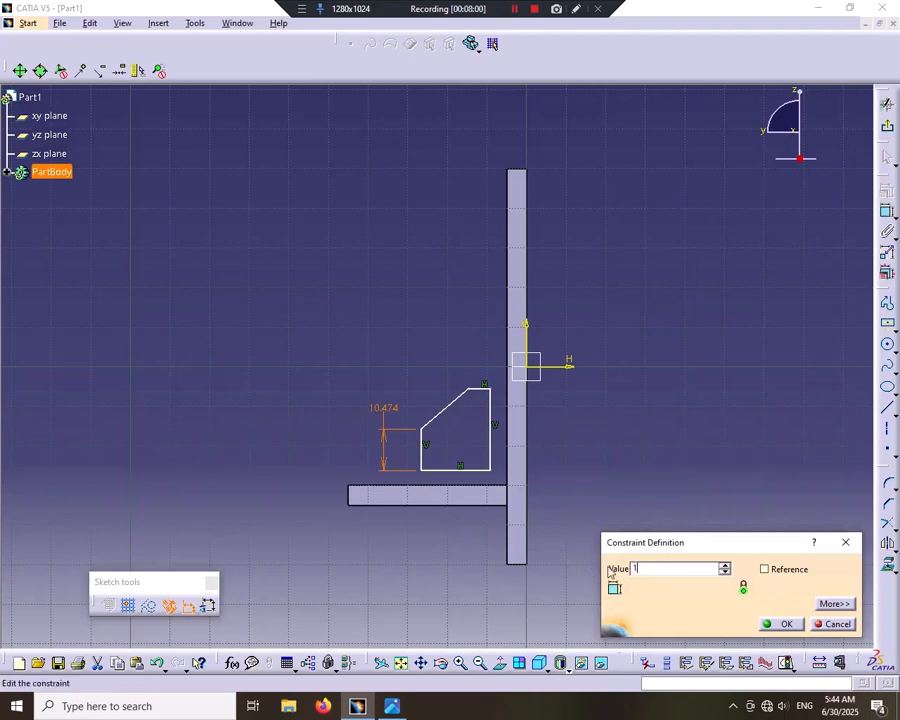
{"action": "type", "text": "0mm"}
{"action": "key", "text": "Return"}
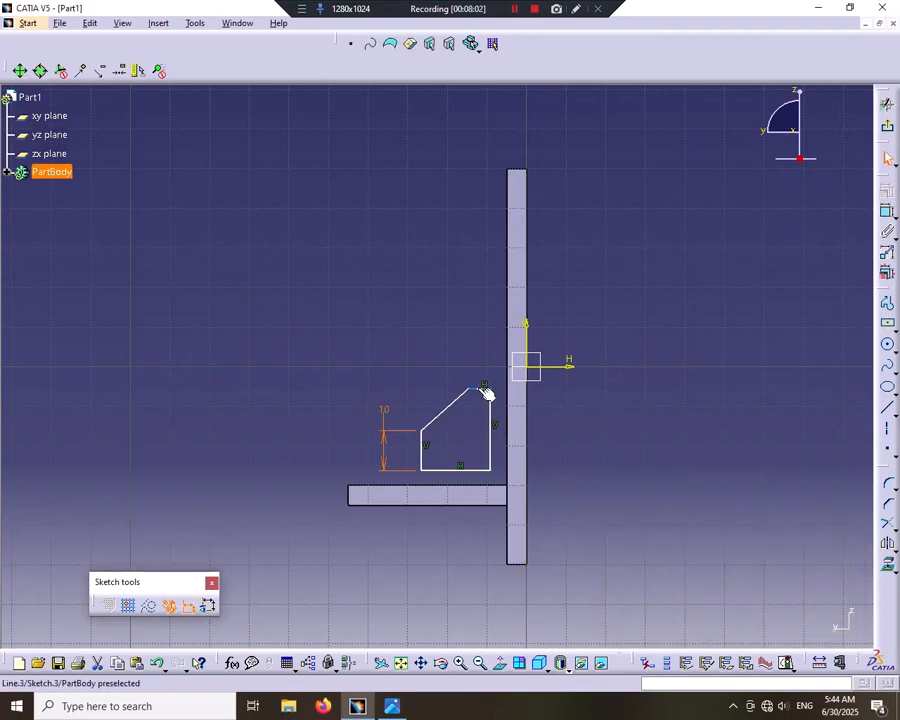
Dimension the rib profile's short horizontal edge and set its length to 5 mm.
{"action": "left_click", "coordinate": [481, 389]}
{"action": "left_click", "coordinate": [887, 212]}
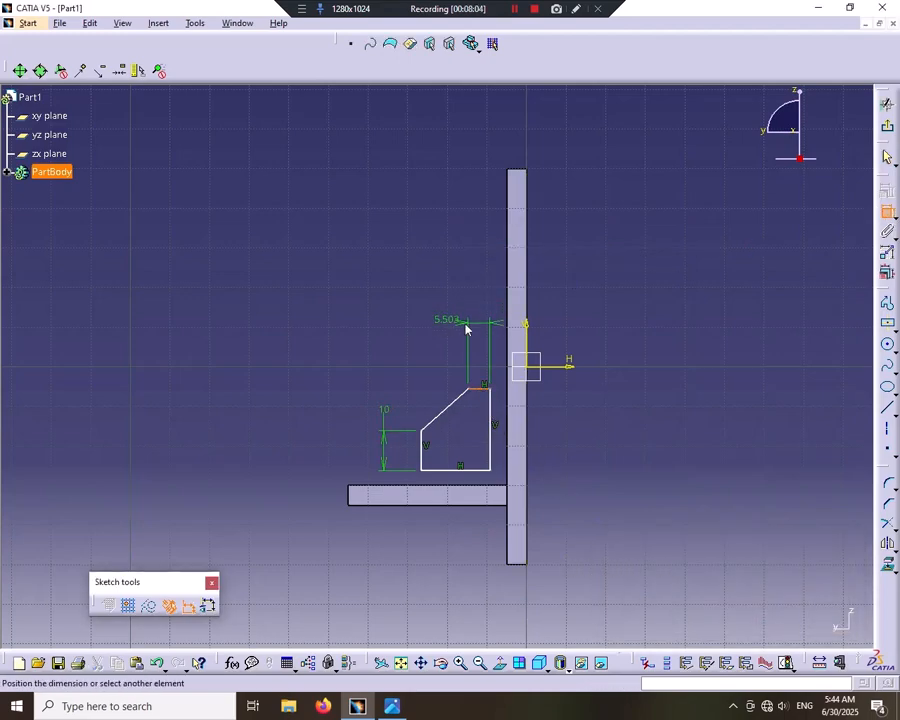
{"action": "left_click", "coordinate": [466, 293]}
{"action": "double_click", "coordinate": [466, 291]}
{"action": "type", "text": "5"}
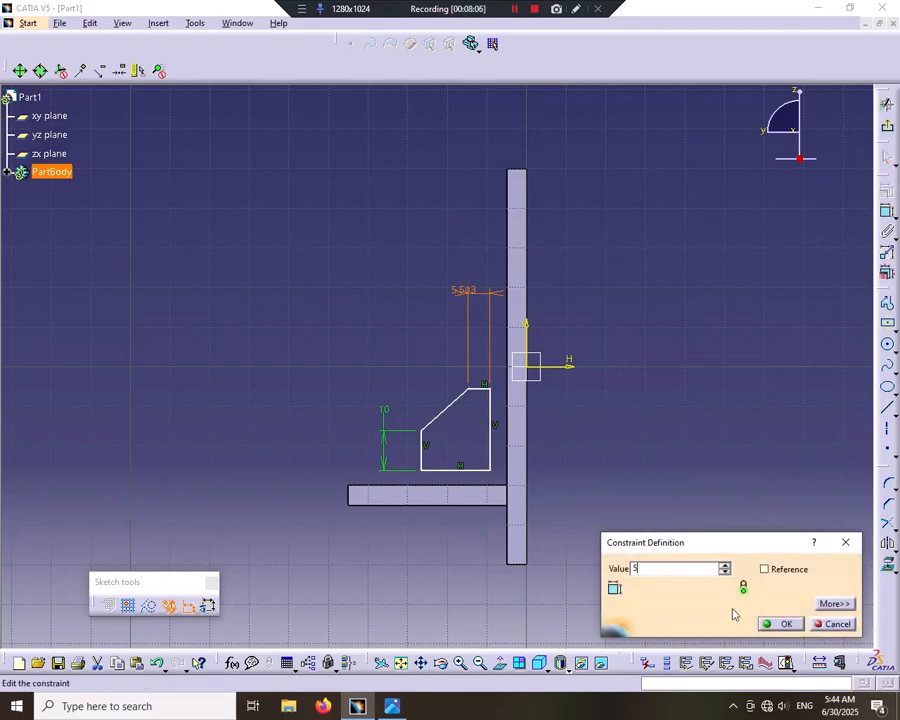
{"action": "left_click", "coordinate": [780, 623]}
Constrain the rib profile's long horizontal edge to be coincident with the upright plate's inner face edge.
{"action": "left_click", "coordinate": [455, 469]}
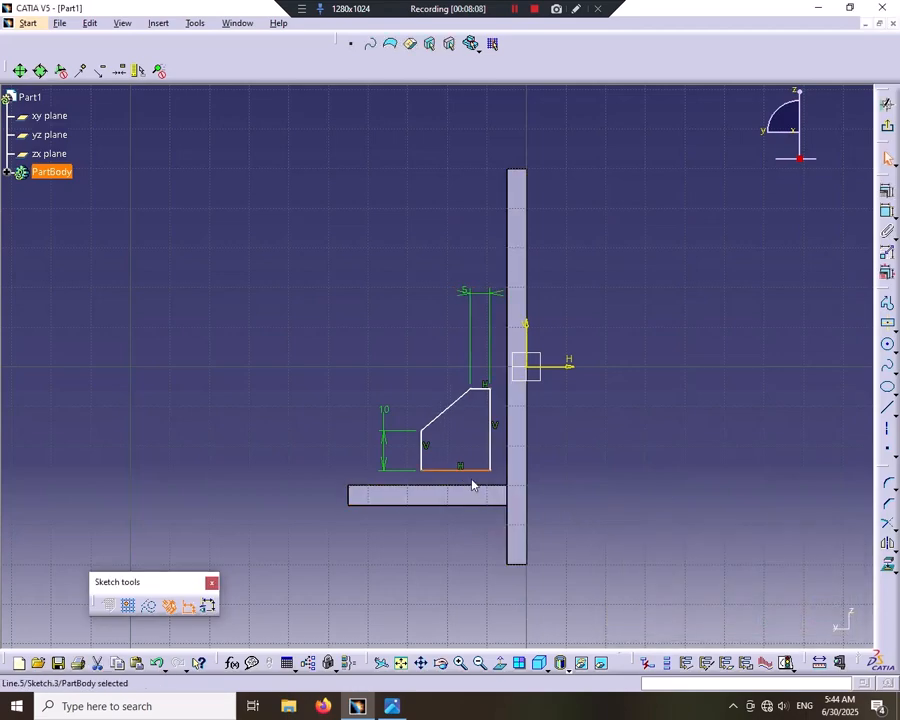
{"action": "left_click", "coordinate": [474, 489], "text": "ctrl"}
{"action": "left_click", "coordinate": [887, 191]}
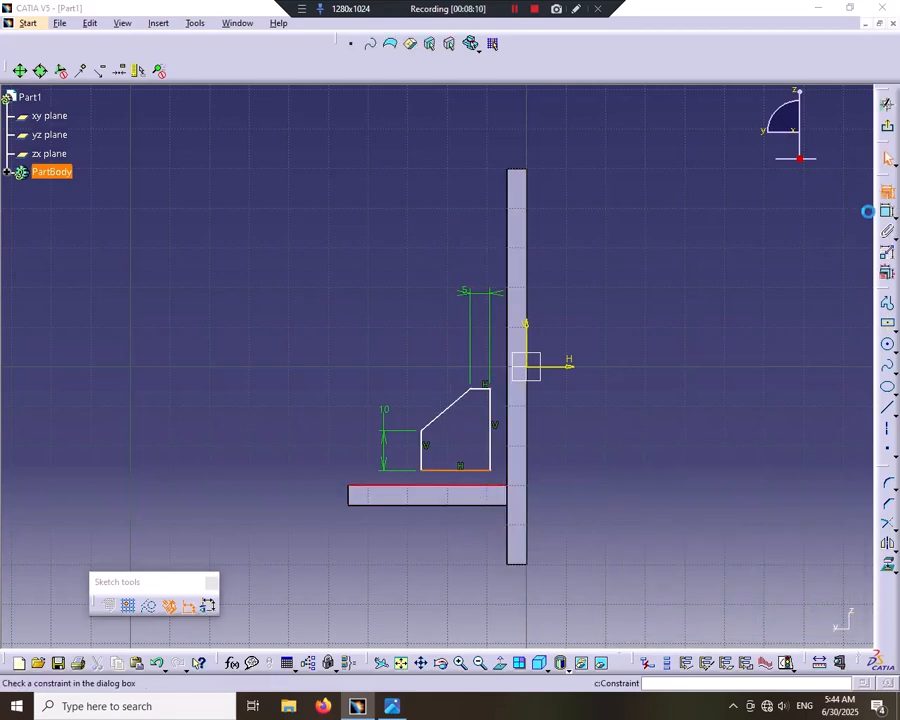
{"action": "left_click", "coordinate": [810, 447]}
{"action": "left_click", "coordinate": [780, 623]}
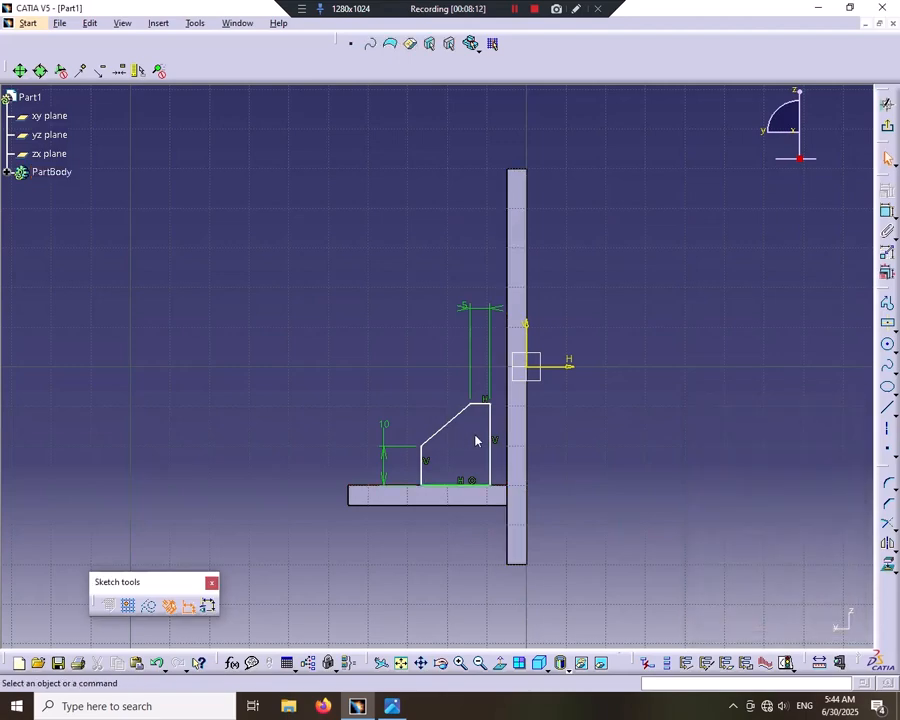
Constrain the rib profile's long vertical edge to be coincident with the base plate's upper face edge.
{"action": "left_click", "coordinate": [495, 443]}
{"action": "left_click", "coordinate": [514, 434], "text": "ctrl"}
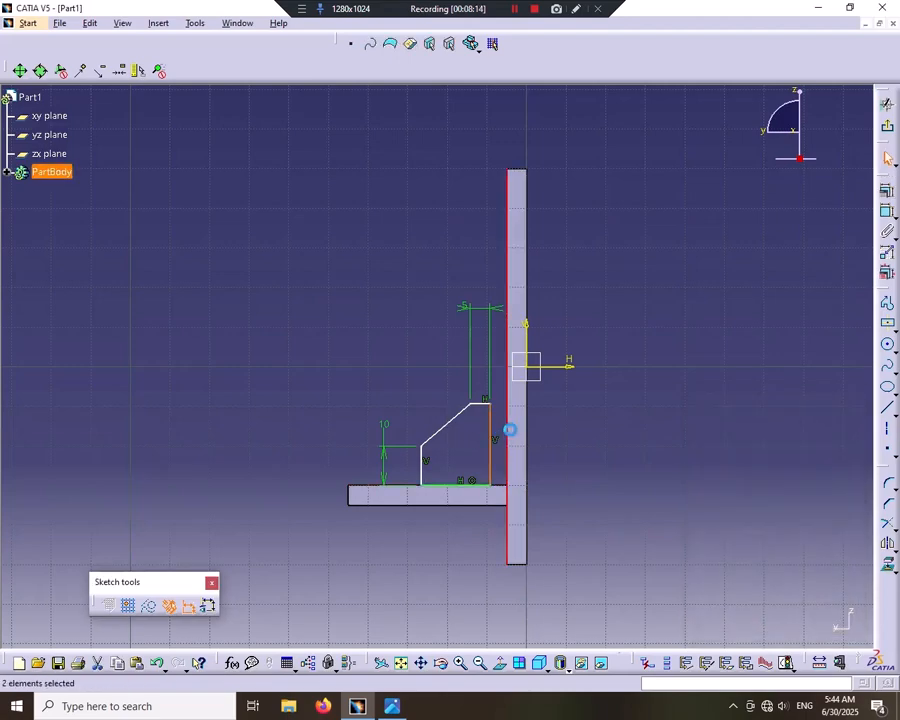
{"action": "left_click", "coordinate": [891, 192]}
{"action": "left_click", "coordinate": [793, 441]}
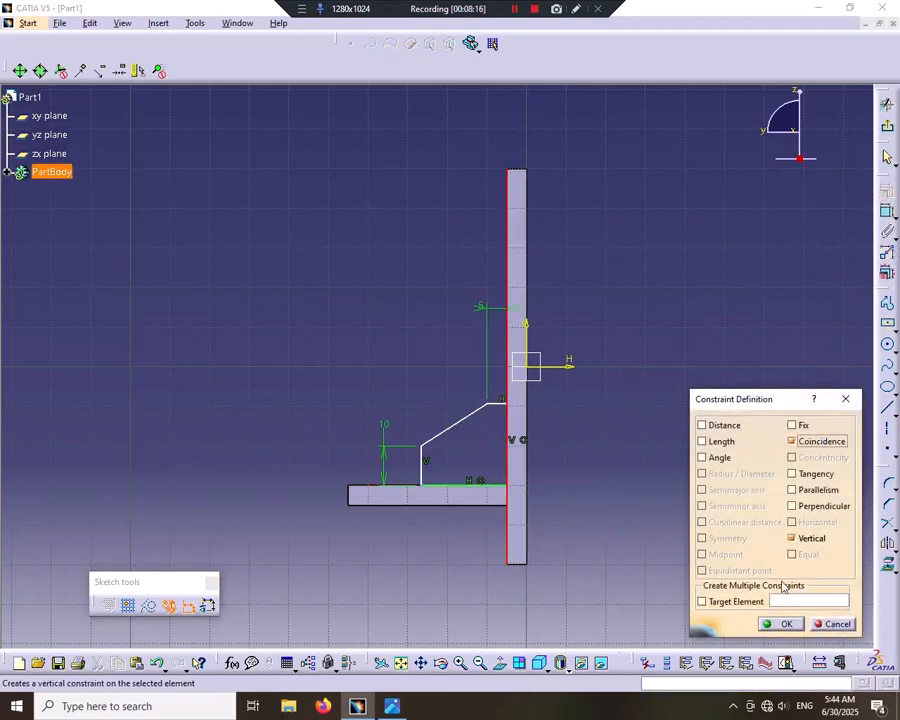
{"action": "left_click", "coordinate": [782, 624]}
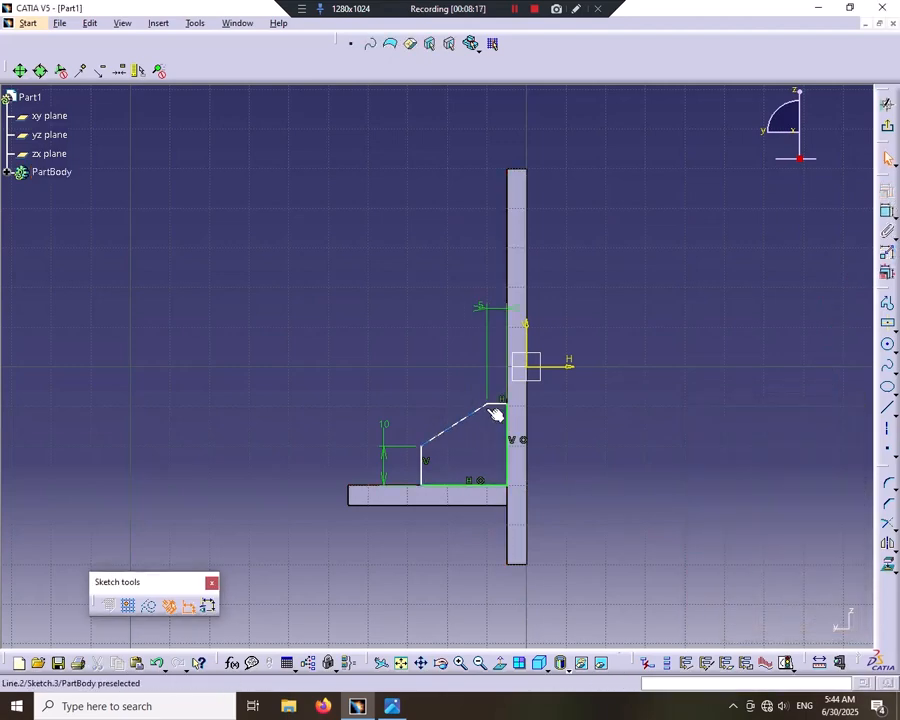
Dimension the distance between the rib profile's short horizontal edge and the base plate's far end, and set it to 20 mm.
{"action": "left_click", "coordinate": [516, 169], "text": "ctrl"}
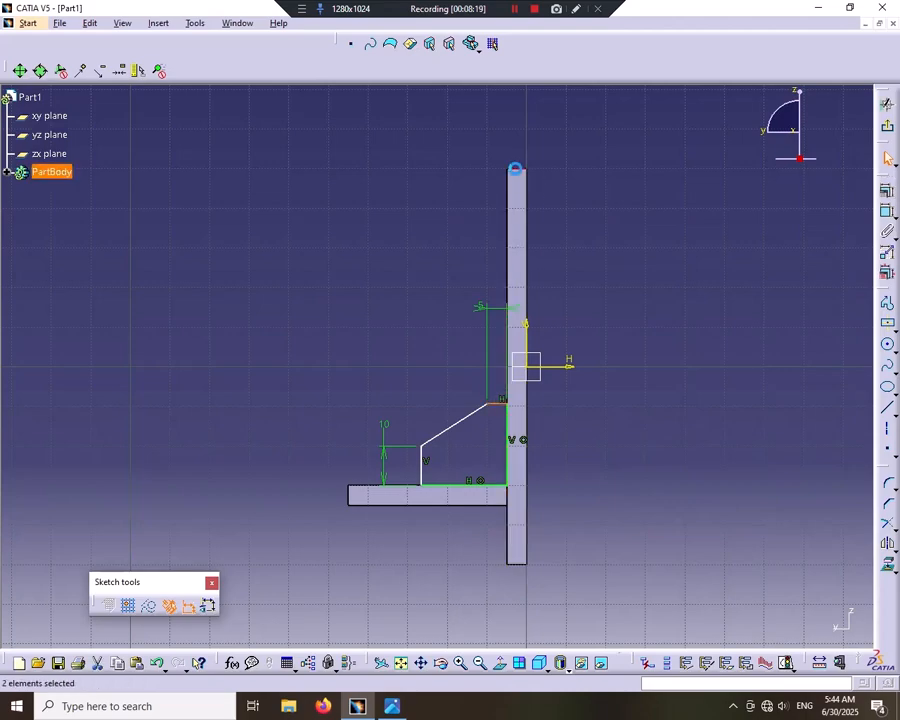
{"action": "left_click", "coordinate": [886, 213]}
{"action": "left_click", "coordinate": [458, 201]}
{"action": "double_click", "coordinate": [458, 205]}
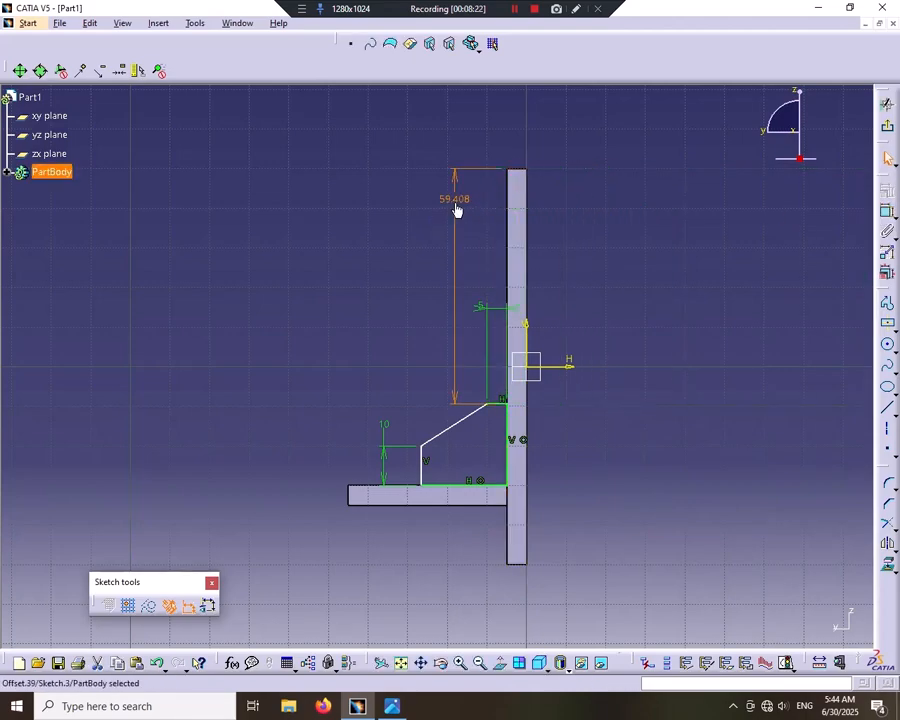
{"action": "type", "text": "20mm"}
{"action": "left_click", "coordinate": [769, 625]}
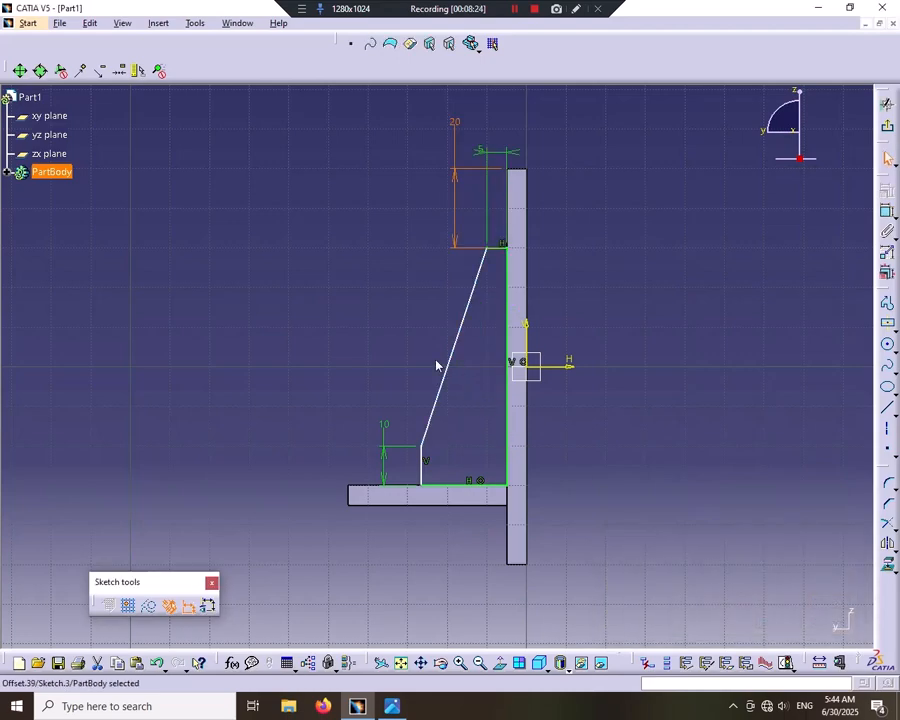
Dimension the distance between the rib profile's short vertical side and the upright plate's free end, and set it to 10 mm.
{"action": "left_click", "coordinate": [422, 462]}
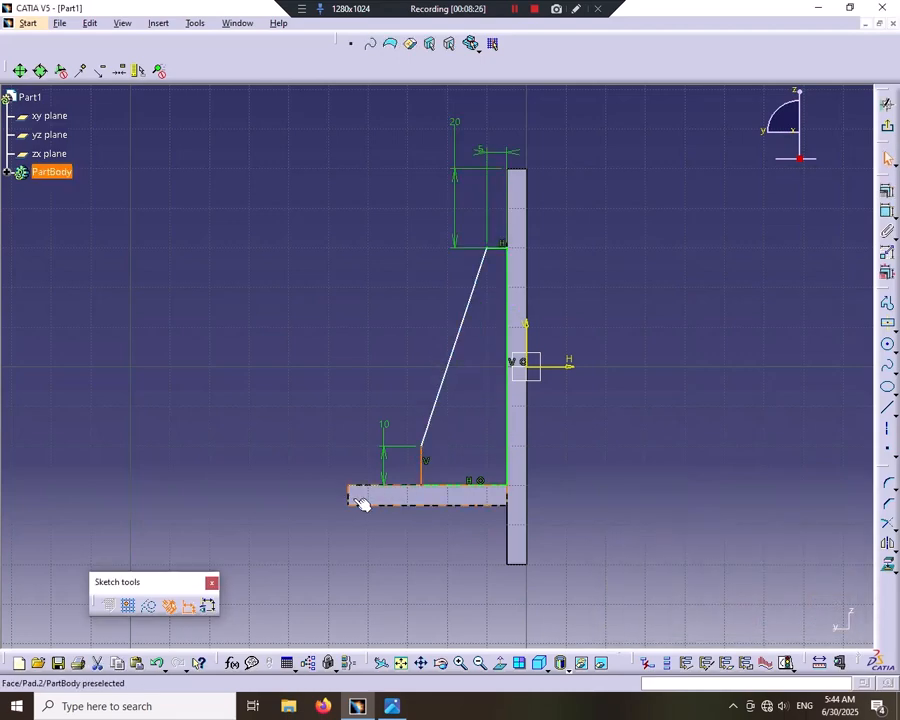
{"action": "left_click", "coordinate": [885, 215]}
{"action": "left_click", "coordinate": [383, 395]}
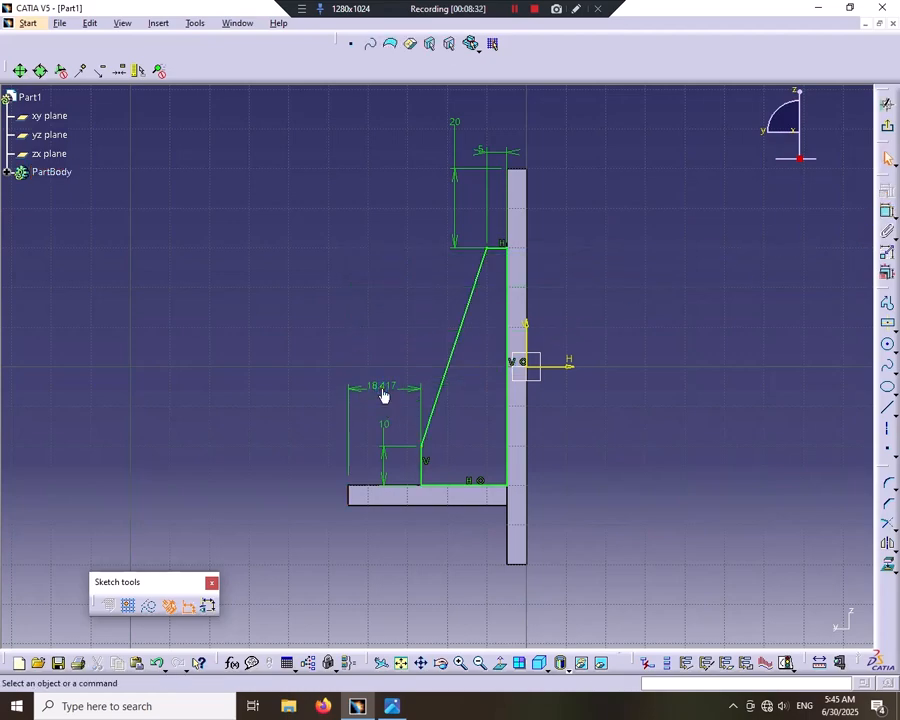
{"action": "double_click", "coordinate": [383, 395]}
{"action": "type", "text": "10mm"}
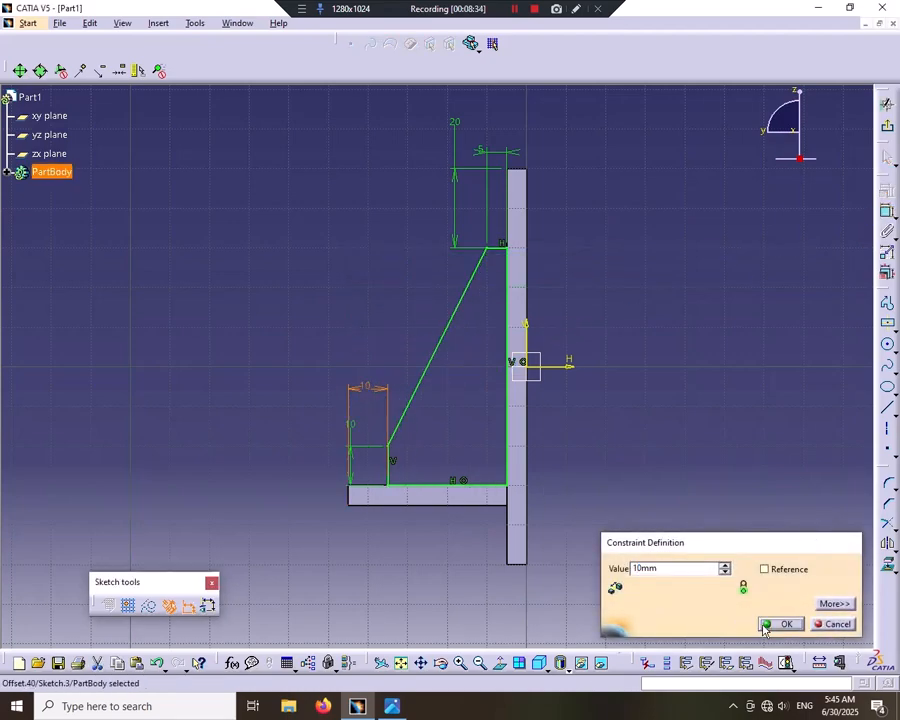
{"action": "left_click", "coordinate": [763, 624]}
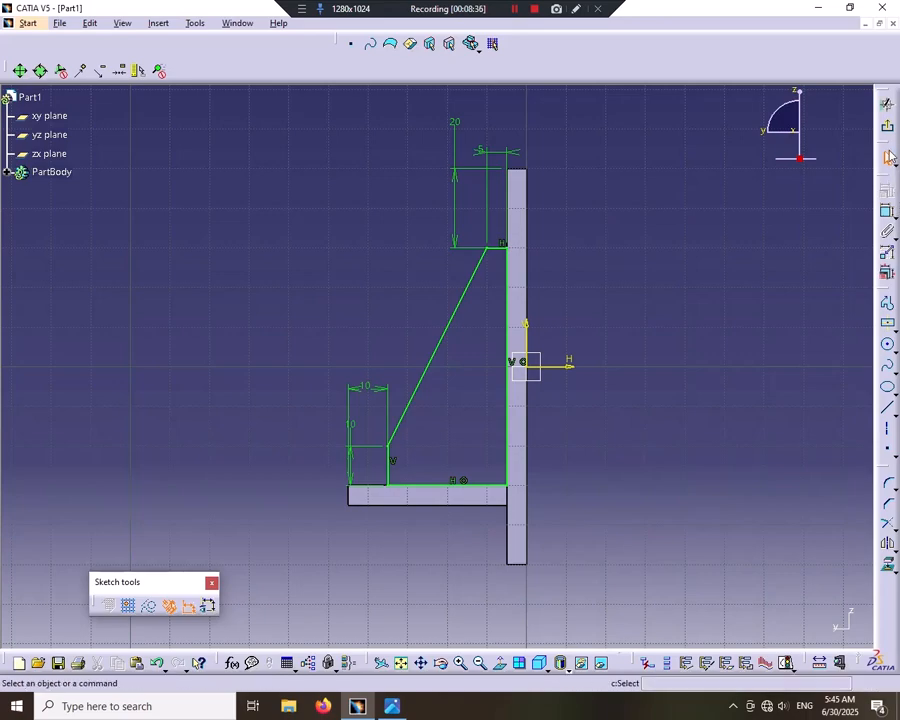
Exit the rib sketch and pad its profile inward over the base plate, with a 10 mm first limit and a -5 mm second limit.
{"action": "left_click", "coordinate": [887, 103]}
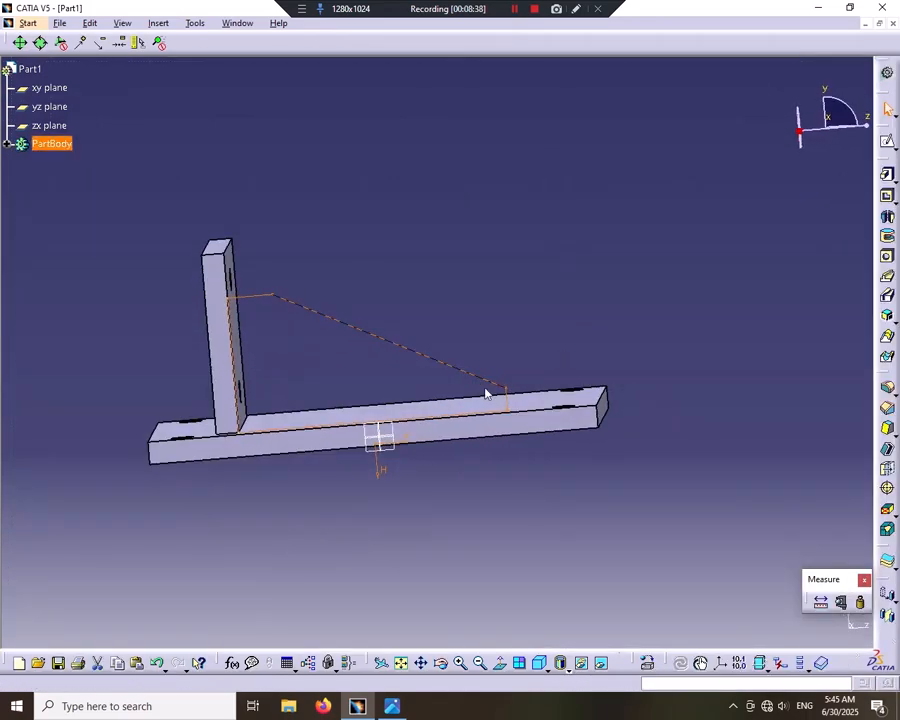
{"action": "left_click", "coordinate": [887, 177]}
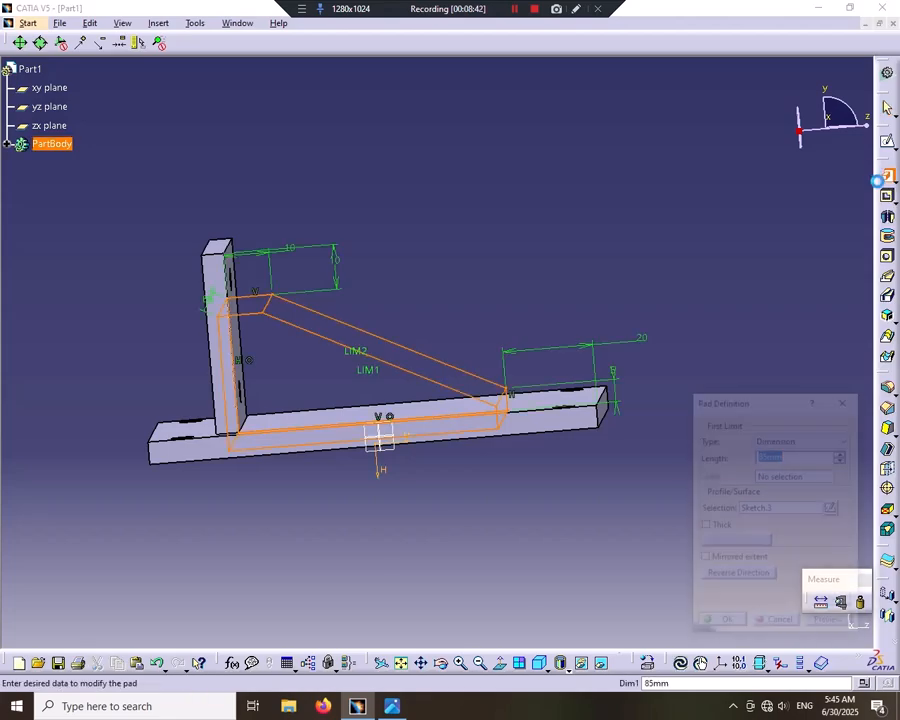
{"action": "middle_click_drag", "start_coordinate": [598, 411], "coordinate": [560, 520]}
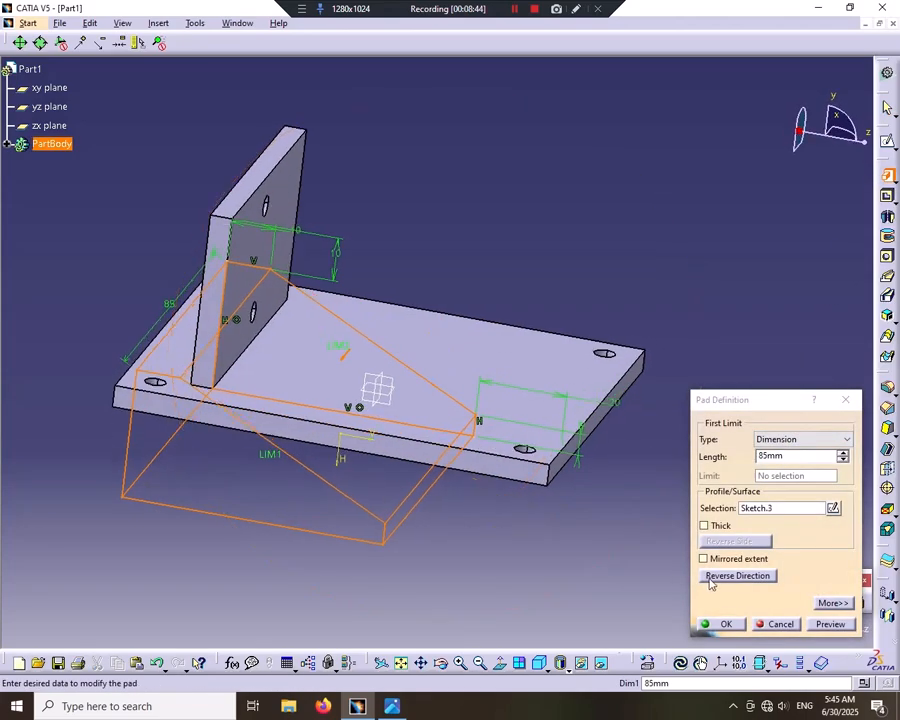
{"action": "left_click", "coordinate": [737, 576]}
{"action": "left_click", "coordinate": [832, 603]}
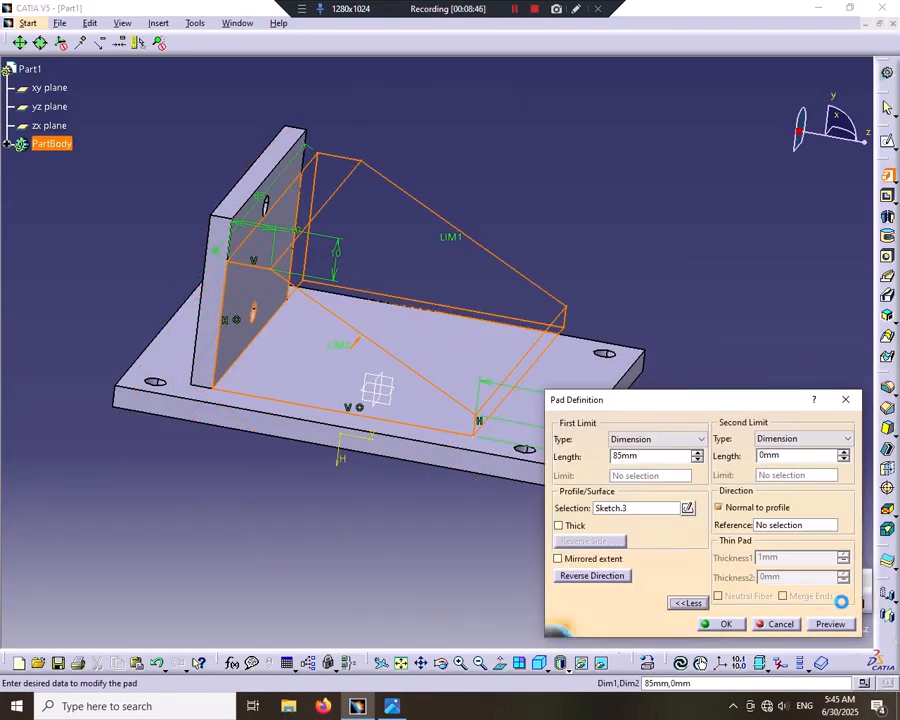
{"action": "double_click", "coordinate": [629, 455]}
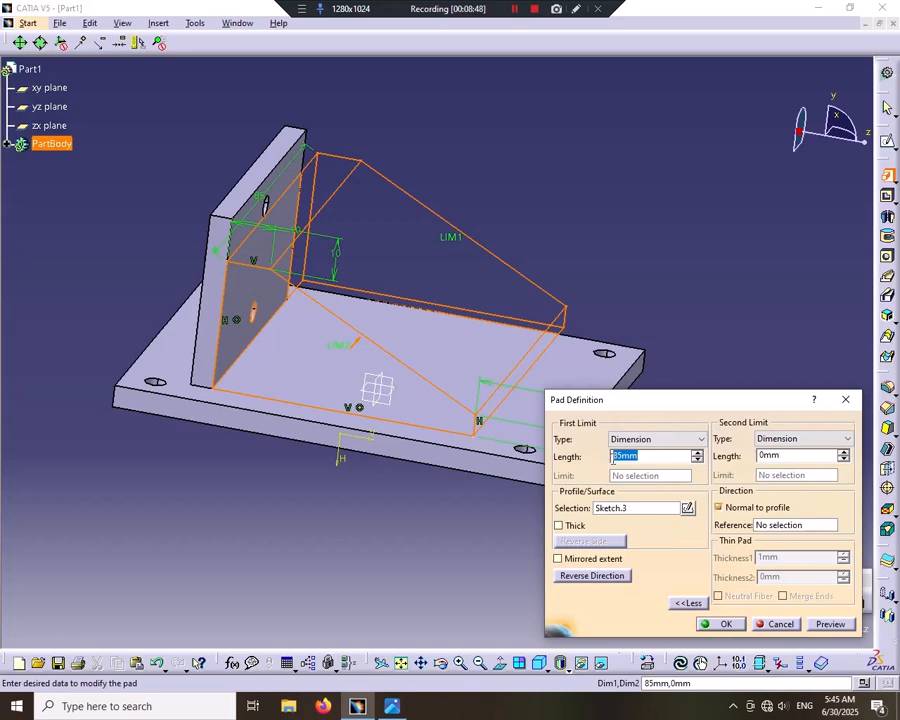
{"action": "type", "text": "10"}
{"action": "left_click", "coordinate": [779, 457]}
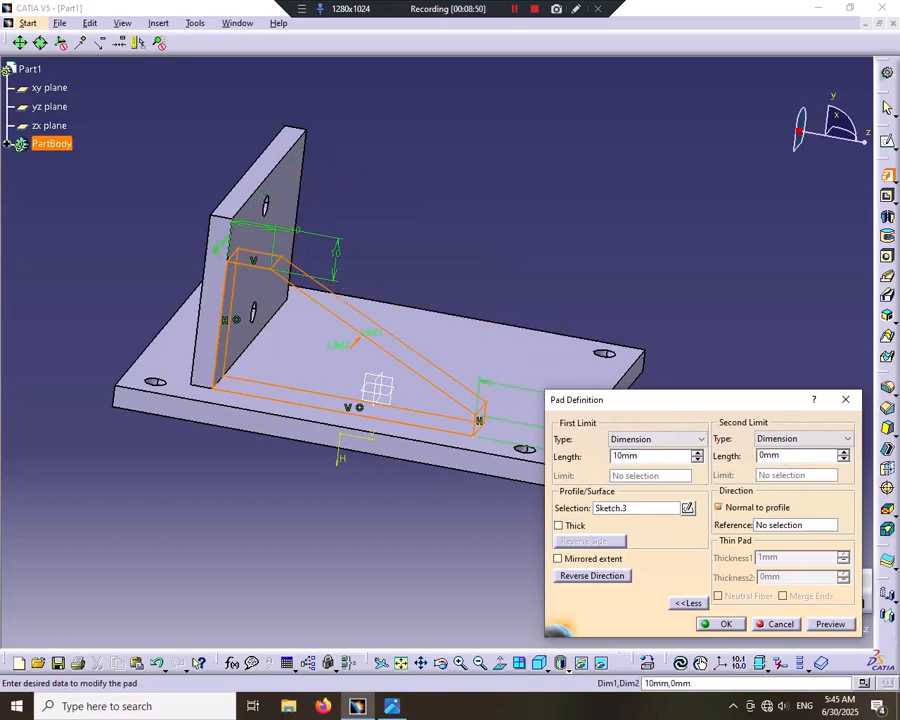
{"action": "double_click", "coordinate": [775, 455]}
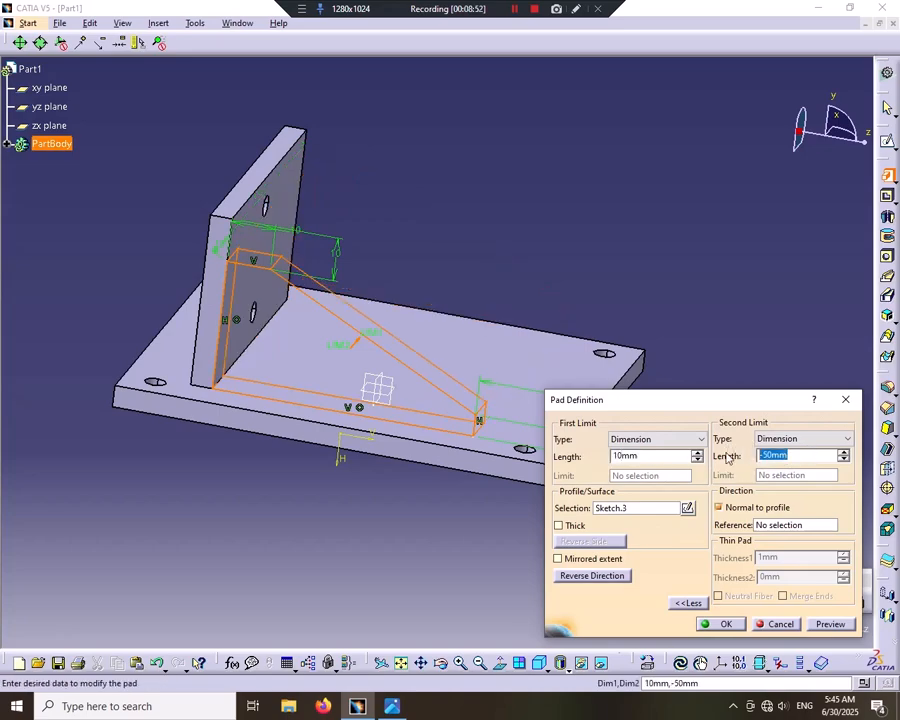
{"action": "type", "text": "-5"}
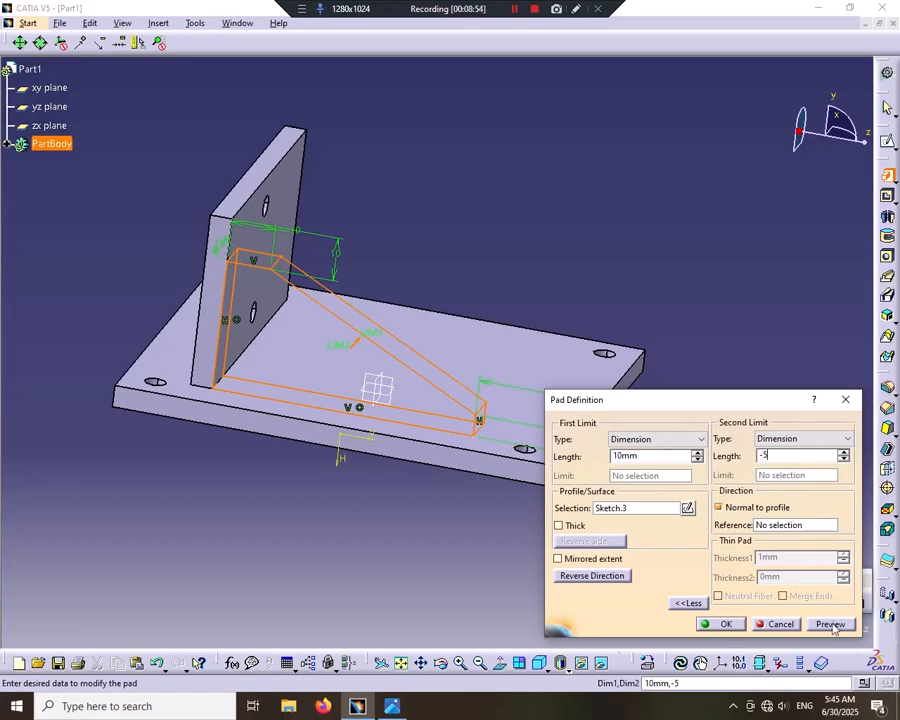
{"action": "left_click", "coordinate": [830, 624]}
{"action": "left_click", "coordinate": [714, 624]}
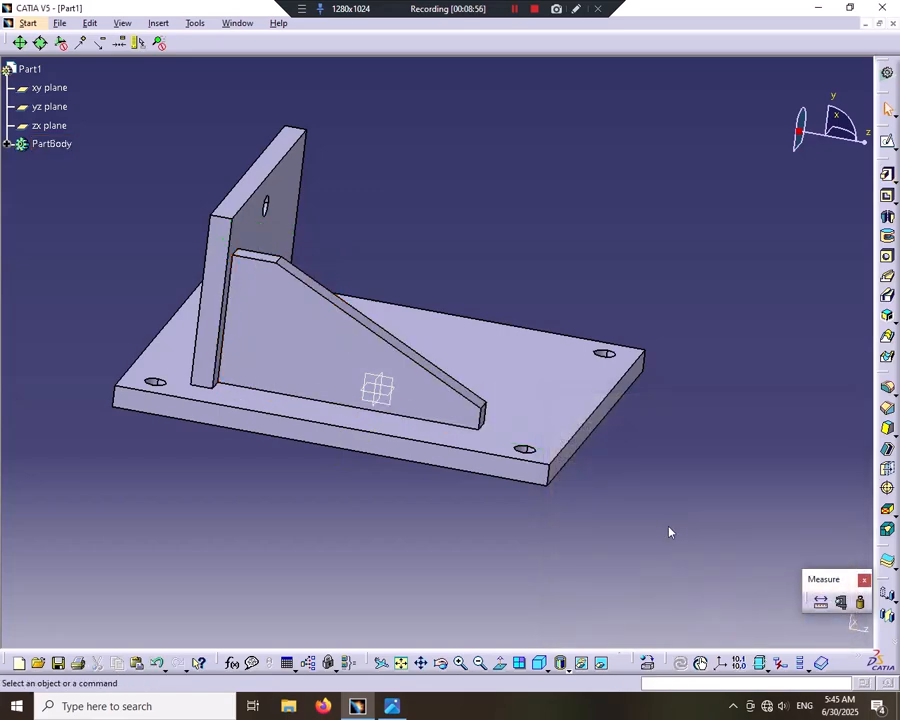
Mirror only the rib pad, Pad.3, about the yz plane to place a matching rib on the bracket's opposite side.
{"action": "middle_click_drag", "start_coordinate": [670, 410], "coordinate": [727, 524]}
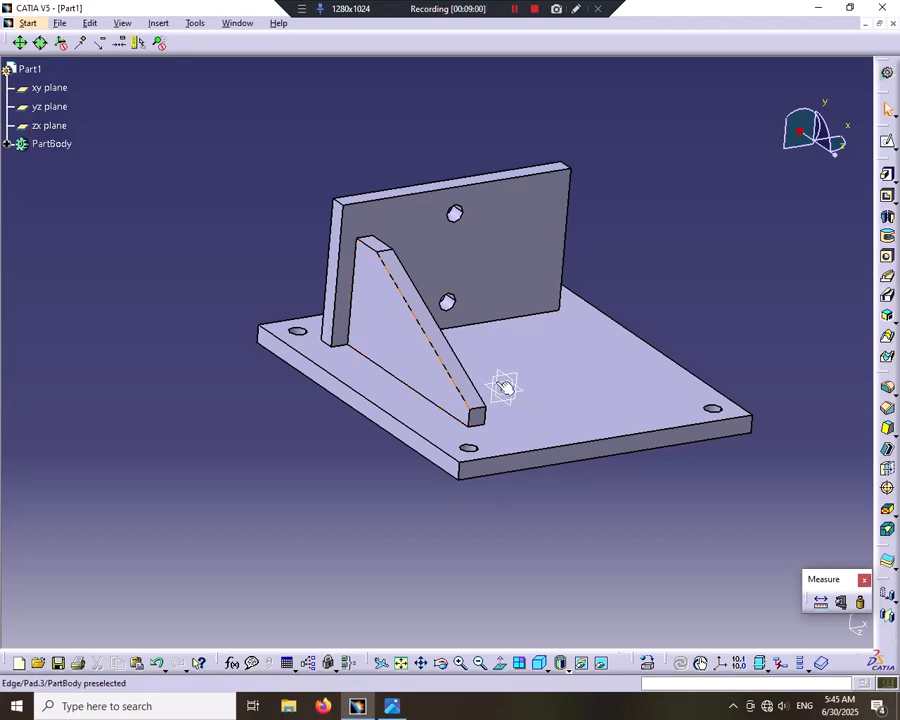
{"action": "left_click", "coordinate": [887, 614]}
{"action": "left_click", "coordinate": [6, 144]}
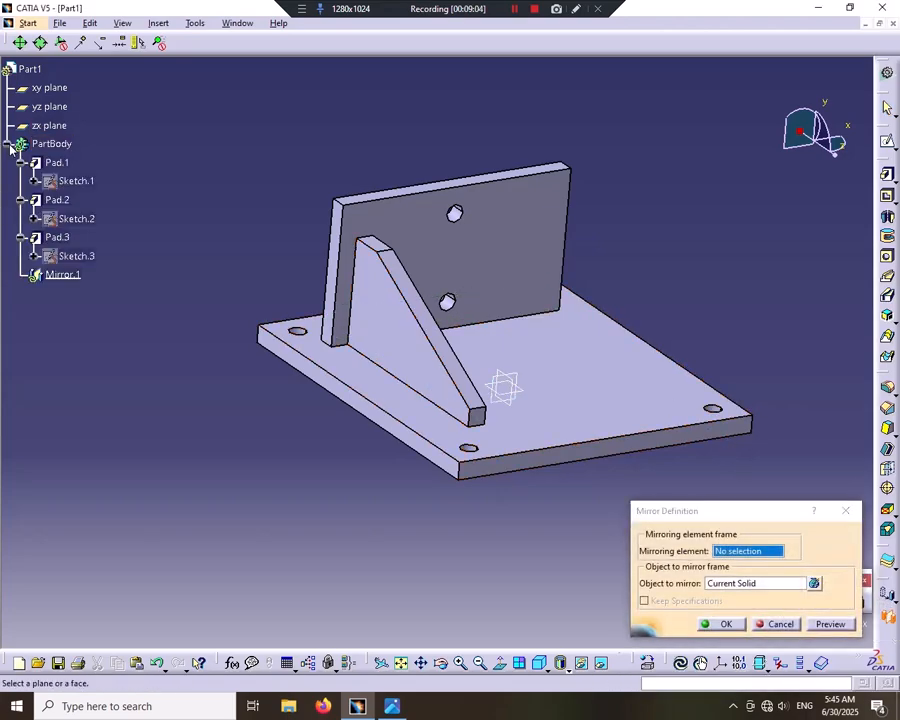
{"action": "middle_click_drag", "start_coordinate": [572, 257], "coordinate": [698, 102]}
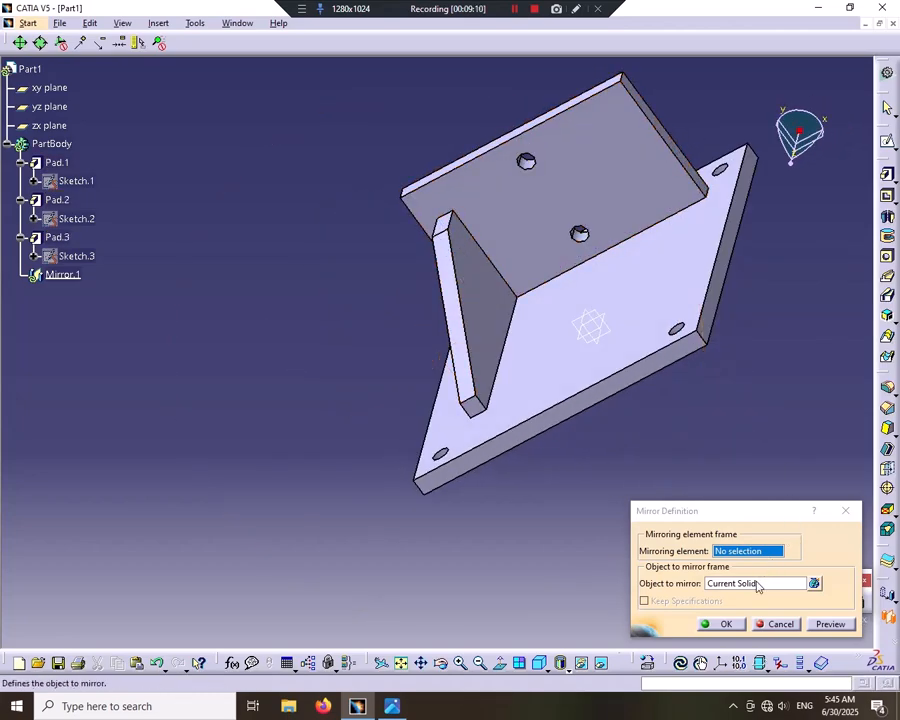
{"action": "left_click", "coordinate": [756, 585]}
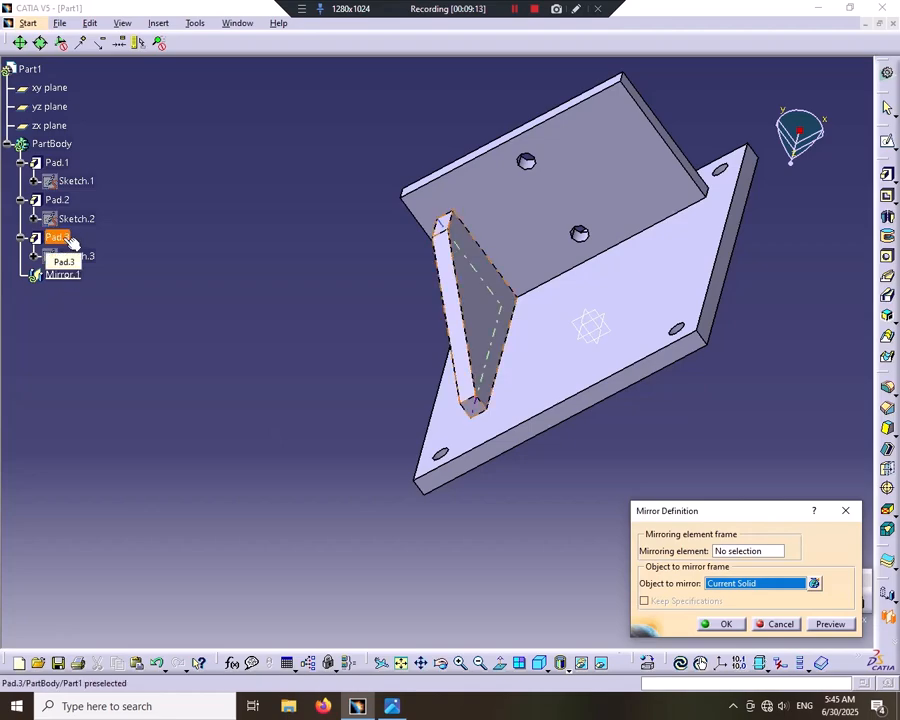
{"action": "left_click", "coordinate": [68, 240]}
{"action": "left_click", "coordinate": [727, 550]}
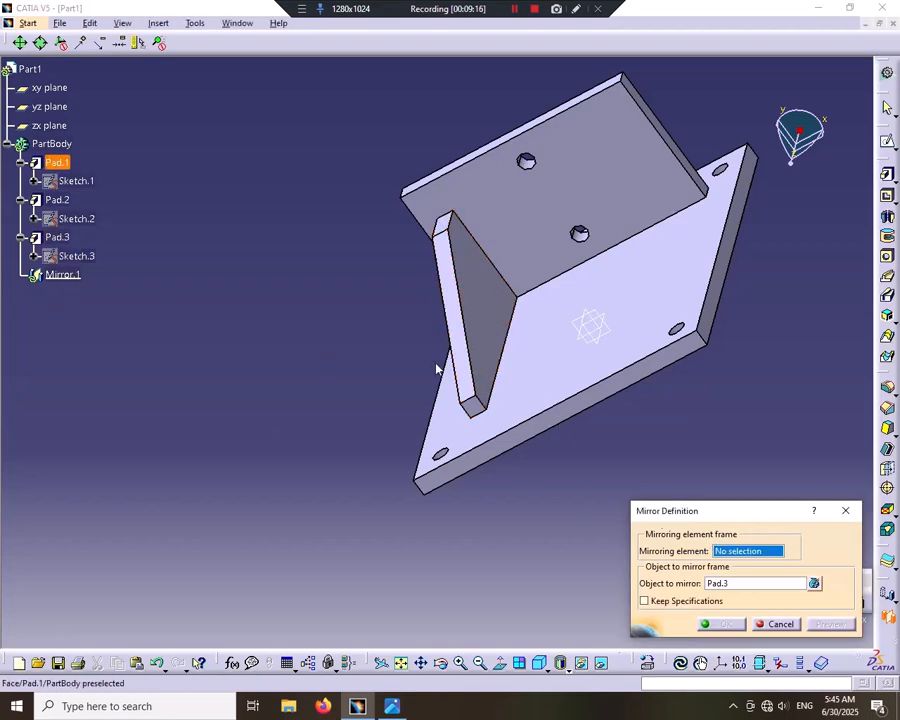
{"action": "middle_click_drag", "start_coordinate": [348, 291], "coordinate": [498, 253]}
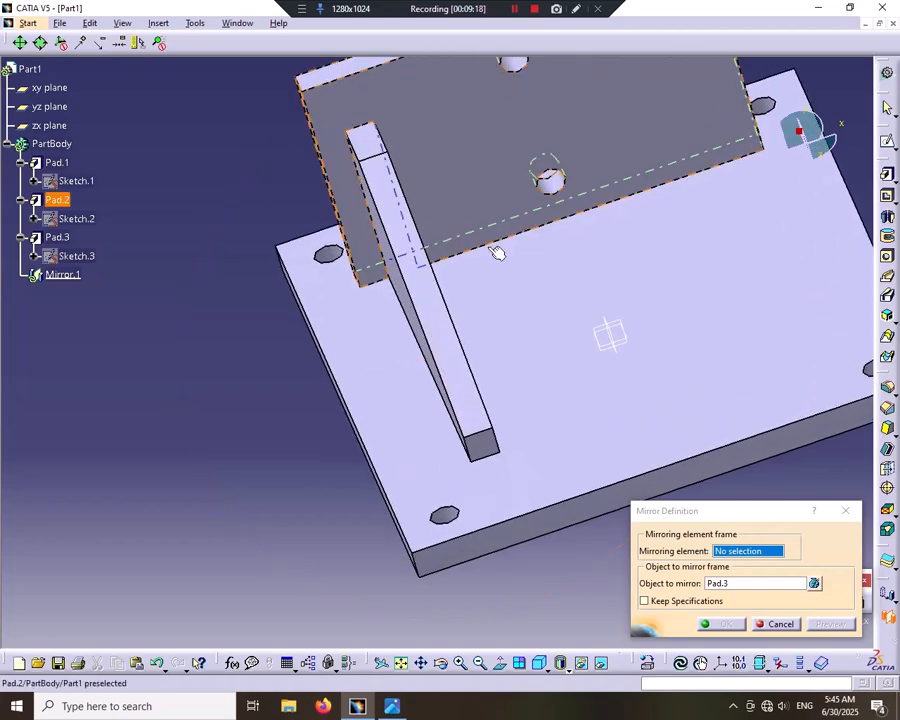
{"action": "left_click", "coordinate": [626, 357]}
{"action": "left_click", "coordinate": [721, 623]}
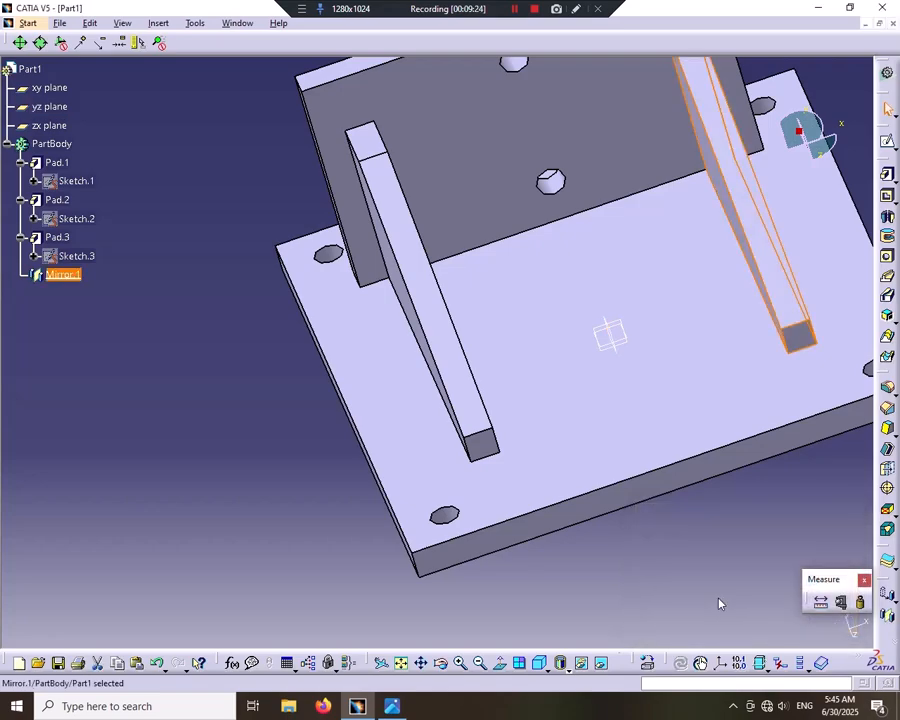
{"action": "middle_click_drag", "start_coordinate": [718, 603], "coordinate": [558, 562]}
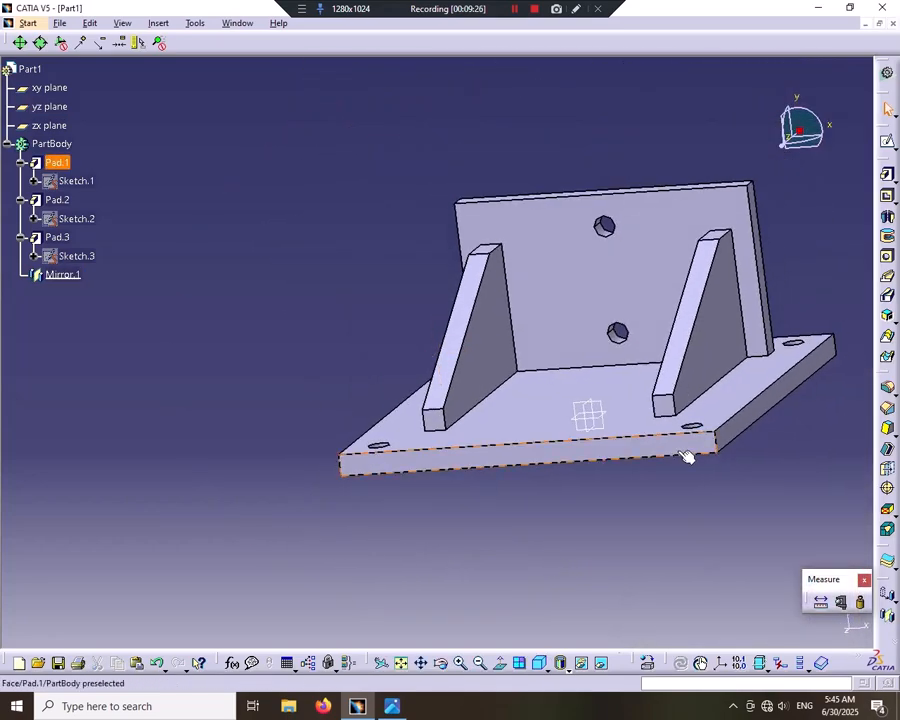